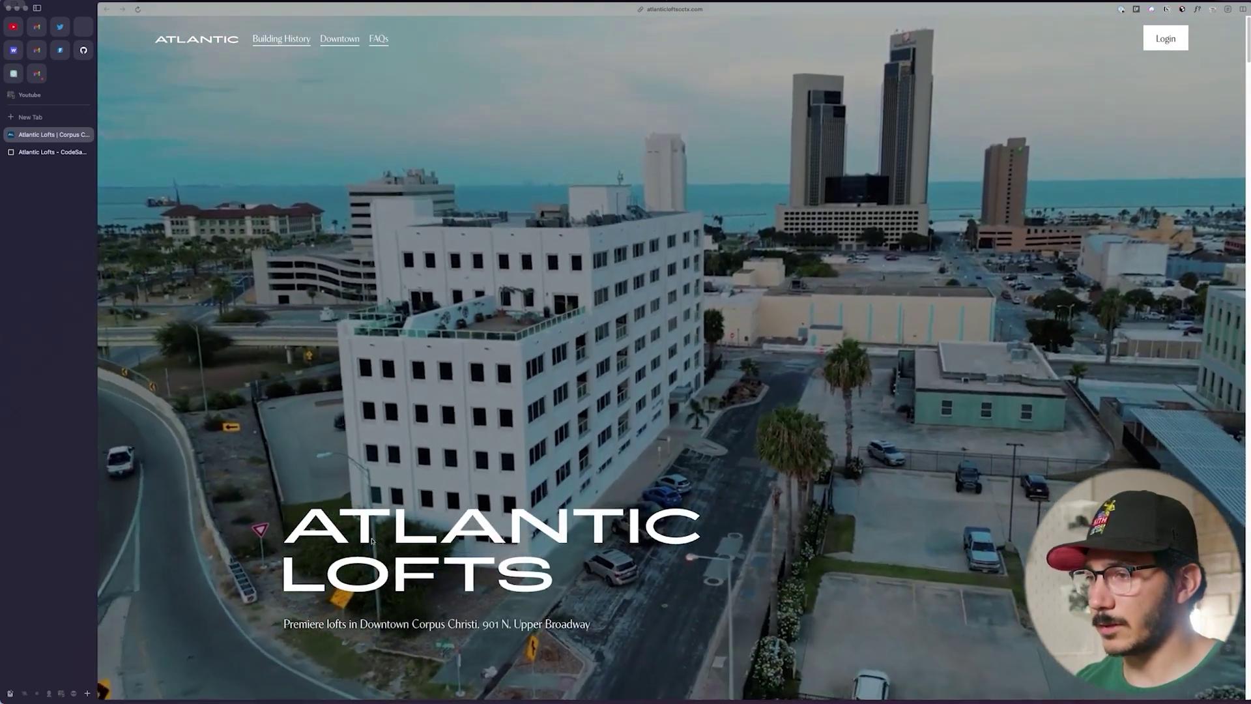
Step: Review the Atlantic Lofts home page's scroll effects from the hero video through the lobby photos to the About Atlantic Lofts section
{"action": "scroll", "coordinate": [303, 481], "scroll_direction": "down", "scroll_amount": 5}
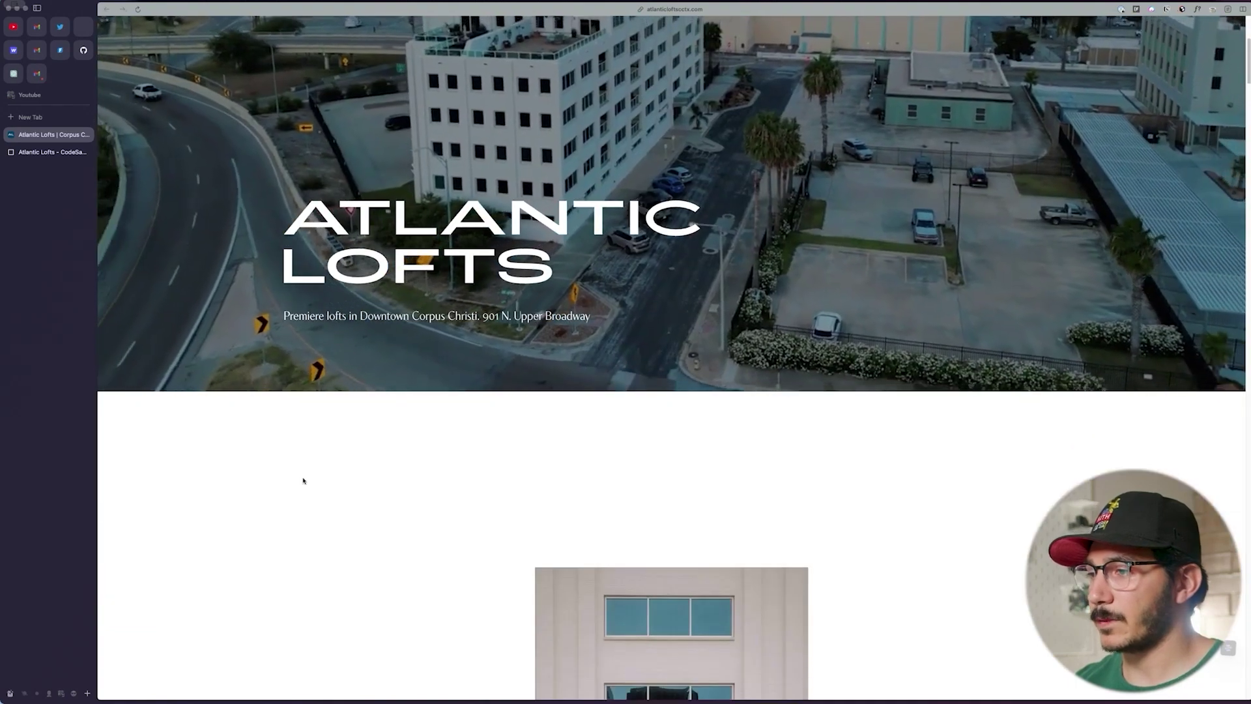
{"action": "scroll", "coordinate": [469, 496], "scroll_direction": "down", "scroll_amount": 6}
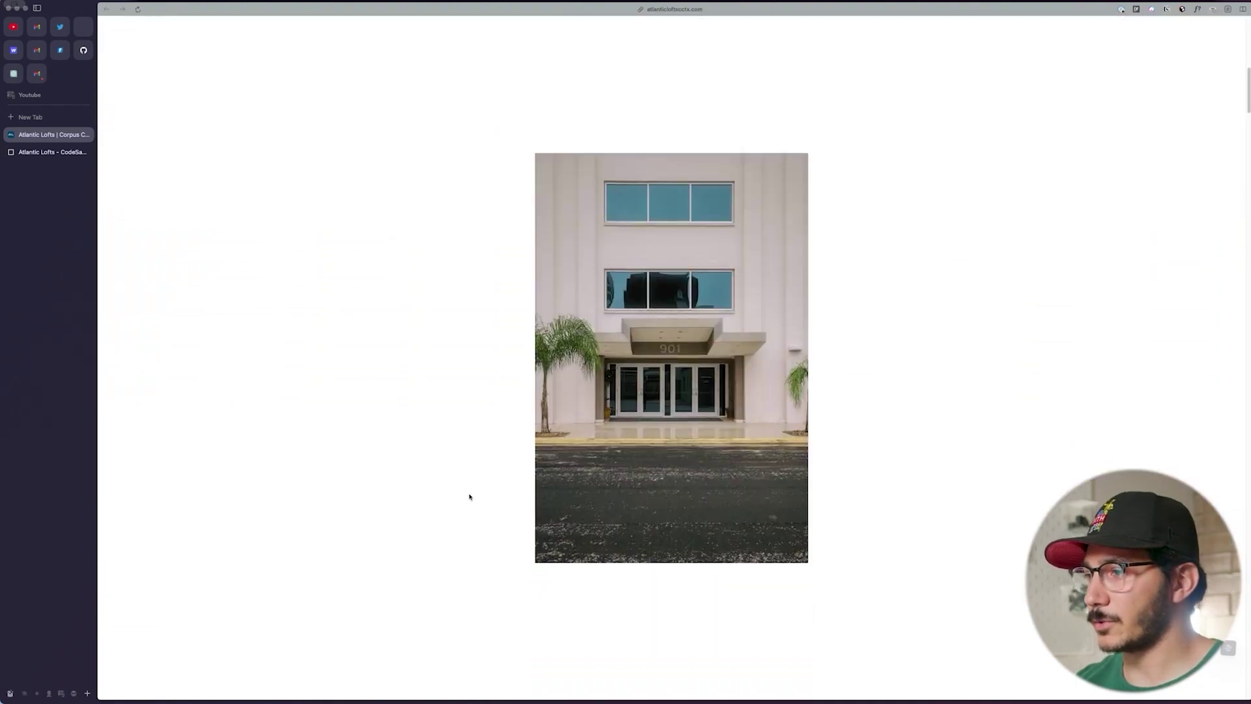
{"action": "scroll", "coordinate": [469, 496], "scroll_direction": "down", "scroll_amount": 5}
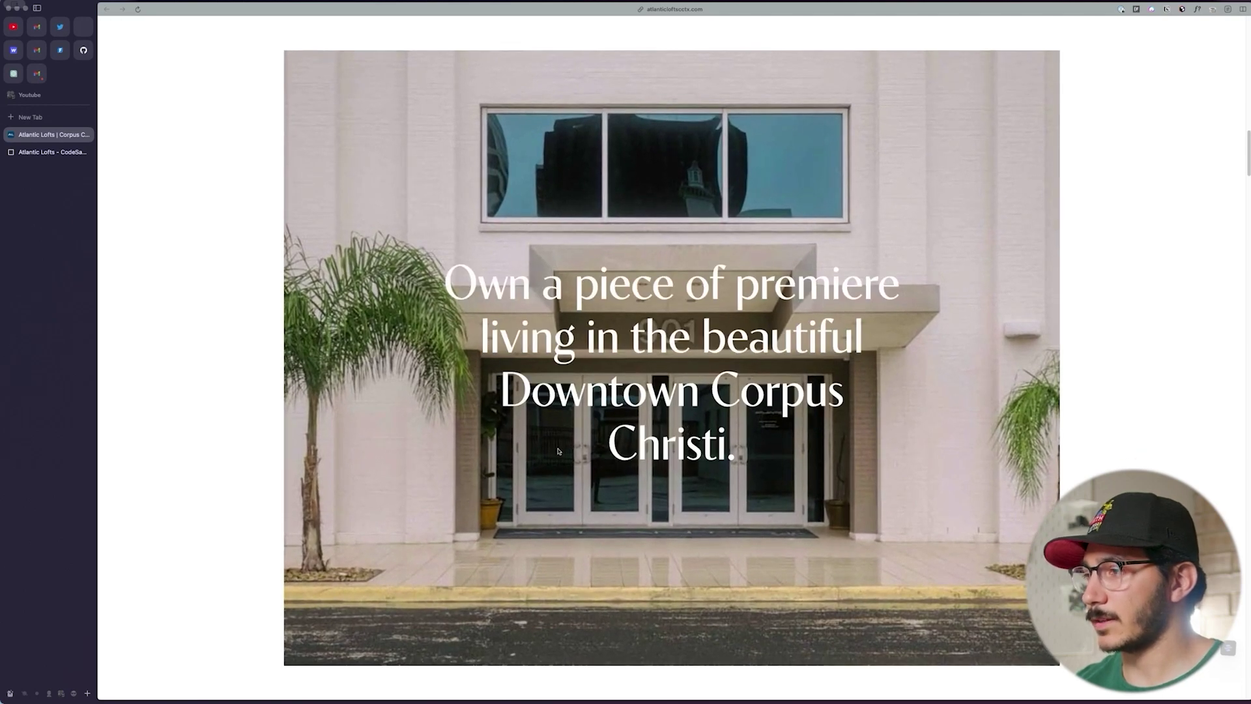
{"action": "scroll", "coordinate": [540, 454], "scroll_direction": "down", "scroll_amount": 10}
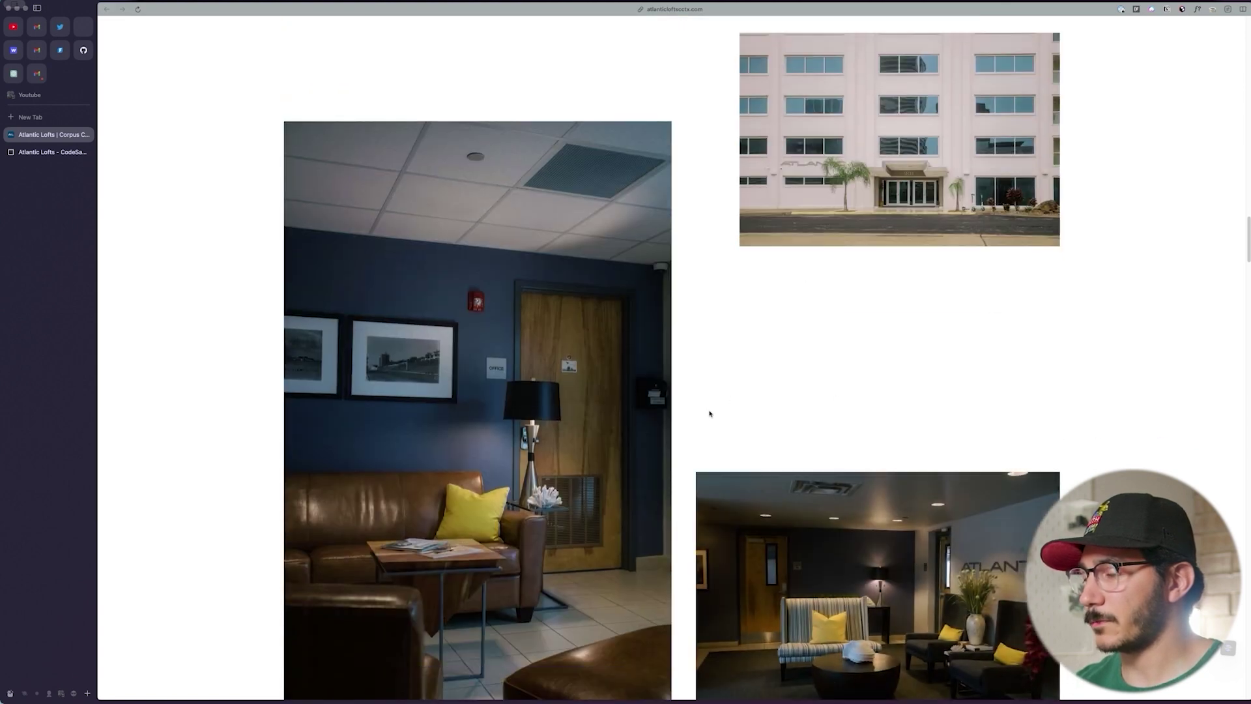
{"action": "scroll", "coordinate": [679, 413], "scroll_direction": "down", "scroll_amount": 5}
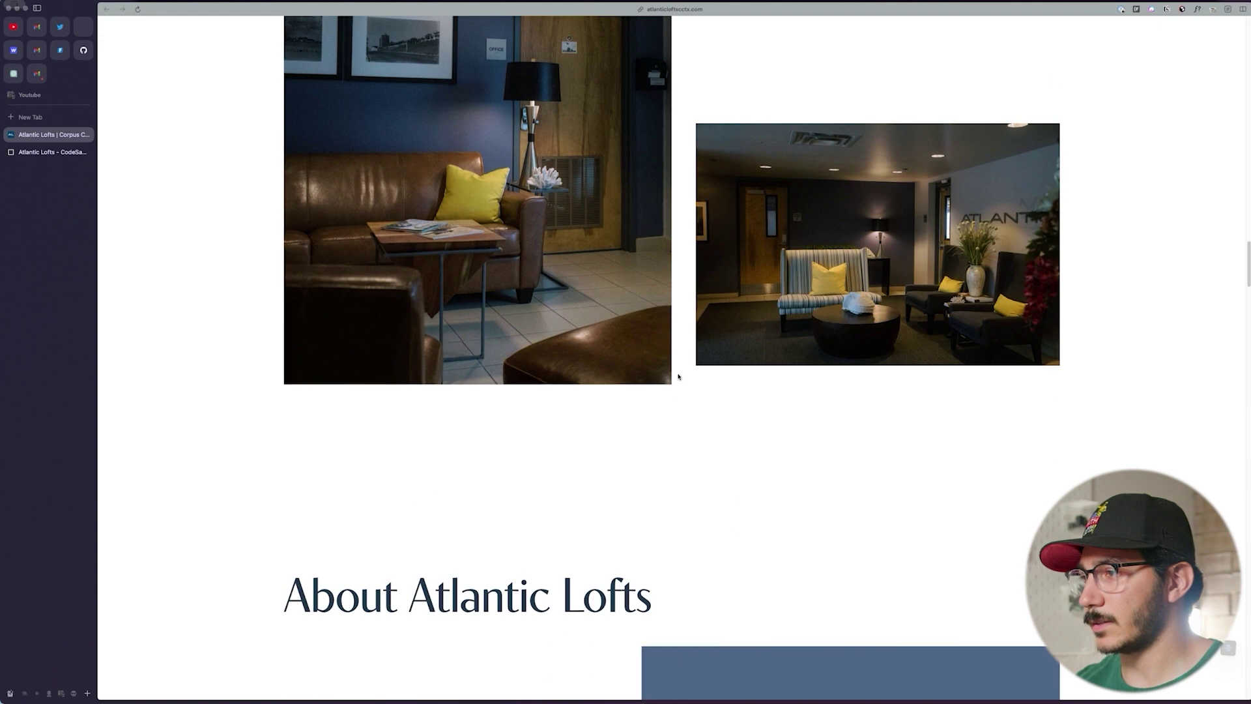
{"action": "scroll", "coordinate": [688, 428], "scroll_direction": "up", "scroll_amount": 9}
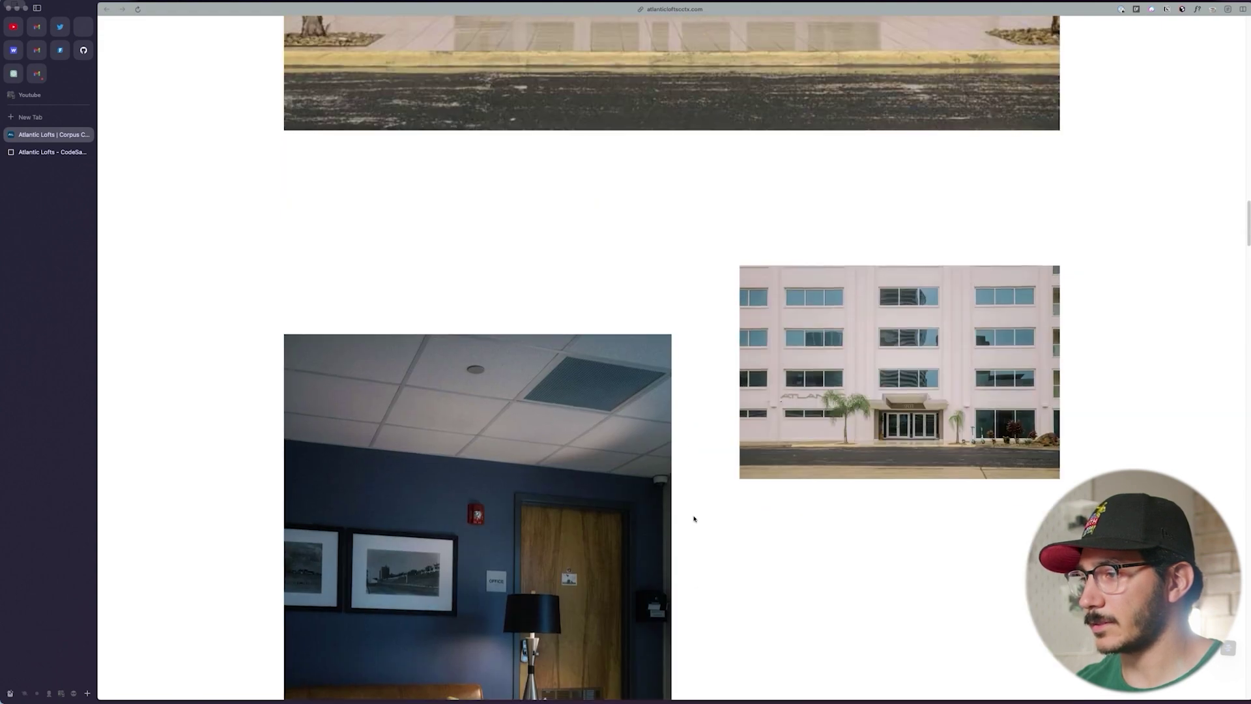
{"action": "scroll", "coordinate": [696, 518], "scroll_direction": "down", "scroll_amount": 5}
{"action": "scroll", "coordinate": [717, 456], "scroll_direction": "down", "scroll_amount": 4}
{"action": "scroll", "coordinate": [731, 391], "scroll_direction": "up", "scroll_amount": 8}
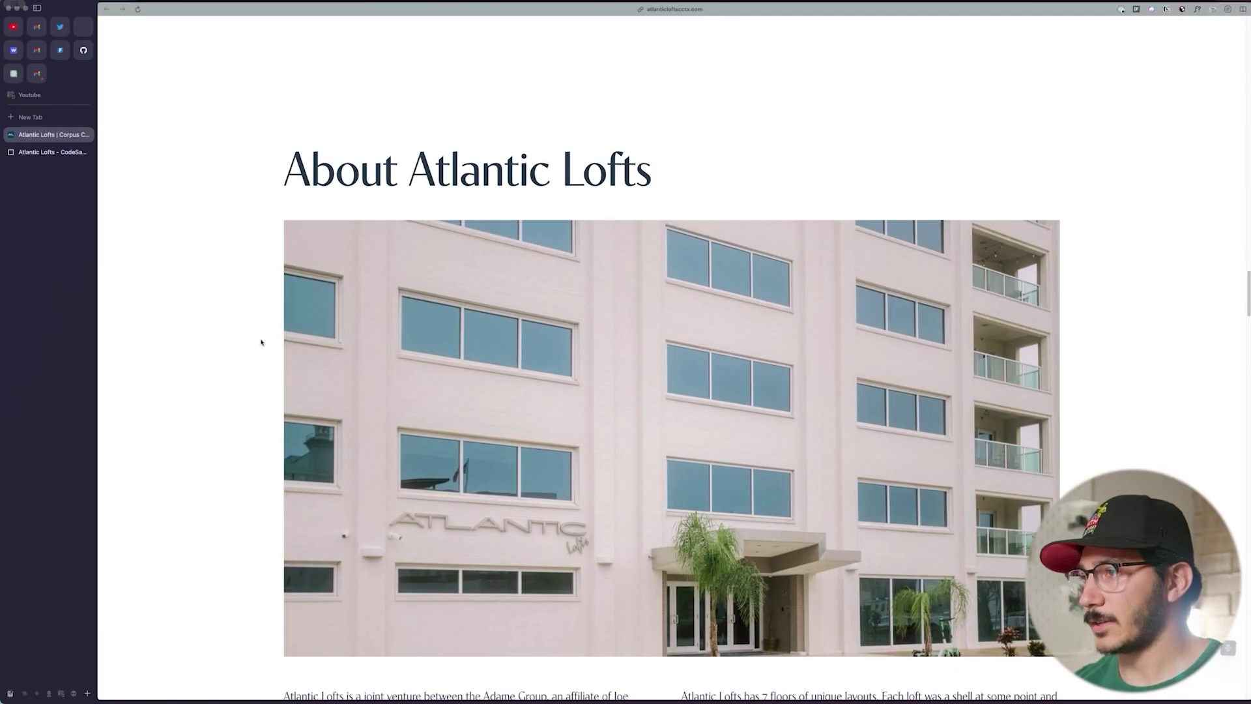
Step: Return to the hero and replay the entrance image's expanding scroll animation and text reveal, continuing down to About Atlantic Lofts
{"action": "scroll", "coordinate": [593, 332], "scroll_direction": "up", "scroll_amount": 15}
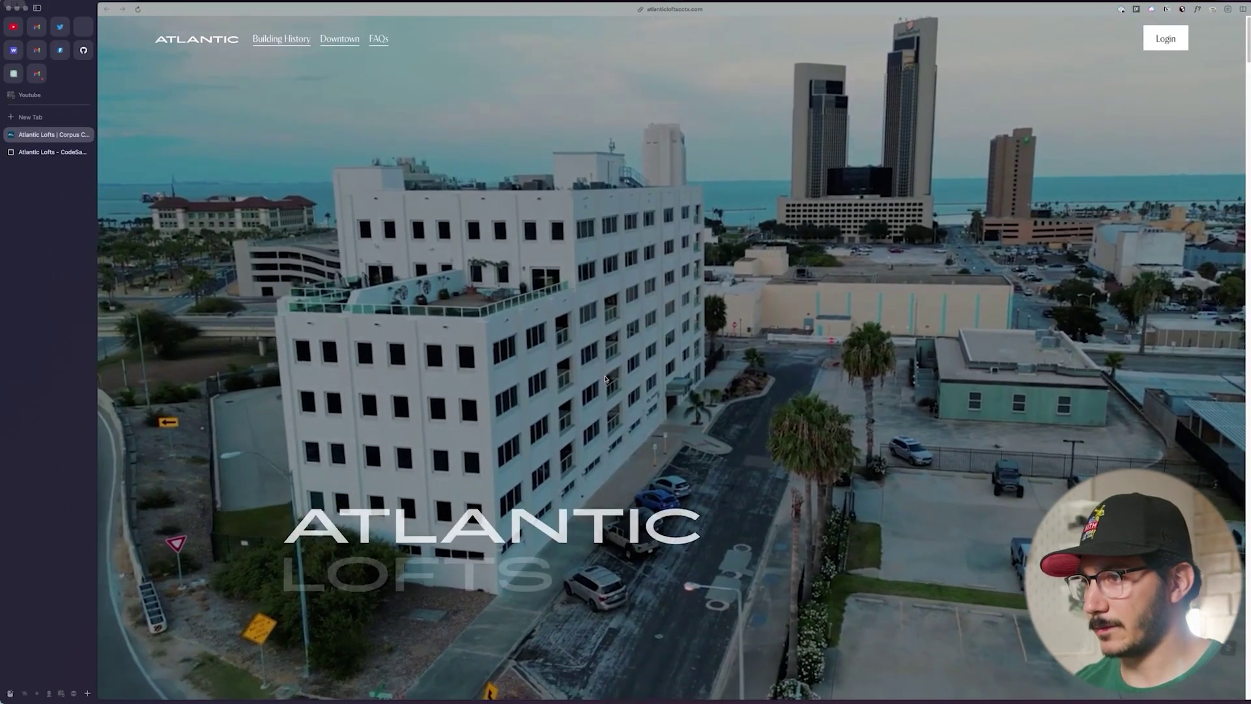
{"action": "scroll", "coordinate": [587, 432], "scroll_direction": "down", "scroll_amount": 10}
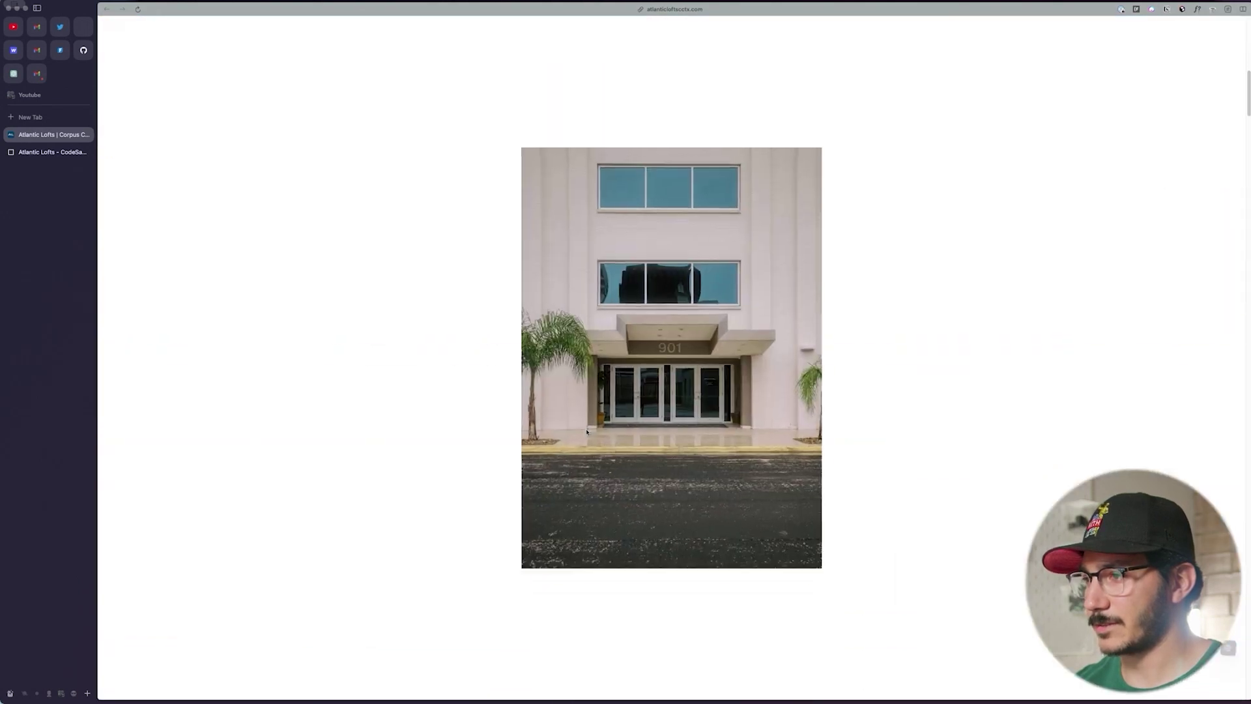
{"action": "scroll", "coordinate": [587, 432], "scroll_direction": "down", "scroll_amount": 10}
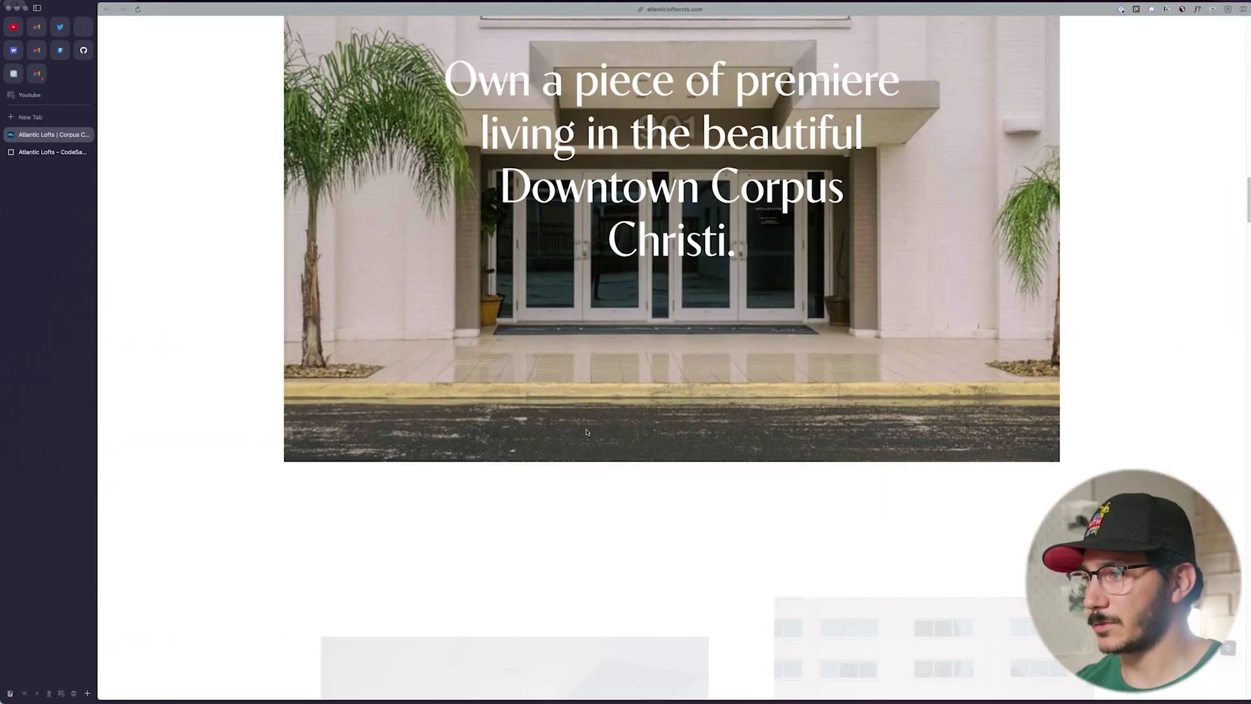
{"action": "scroll", "coordinate": [587, 432], "scroll_direction": "down", "scroll_amount": 10}
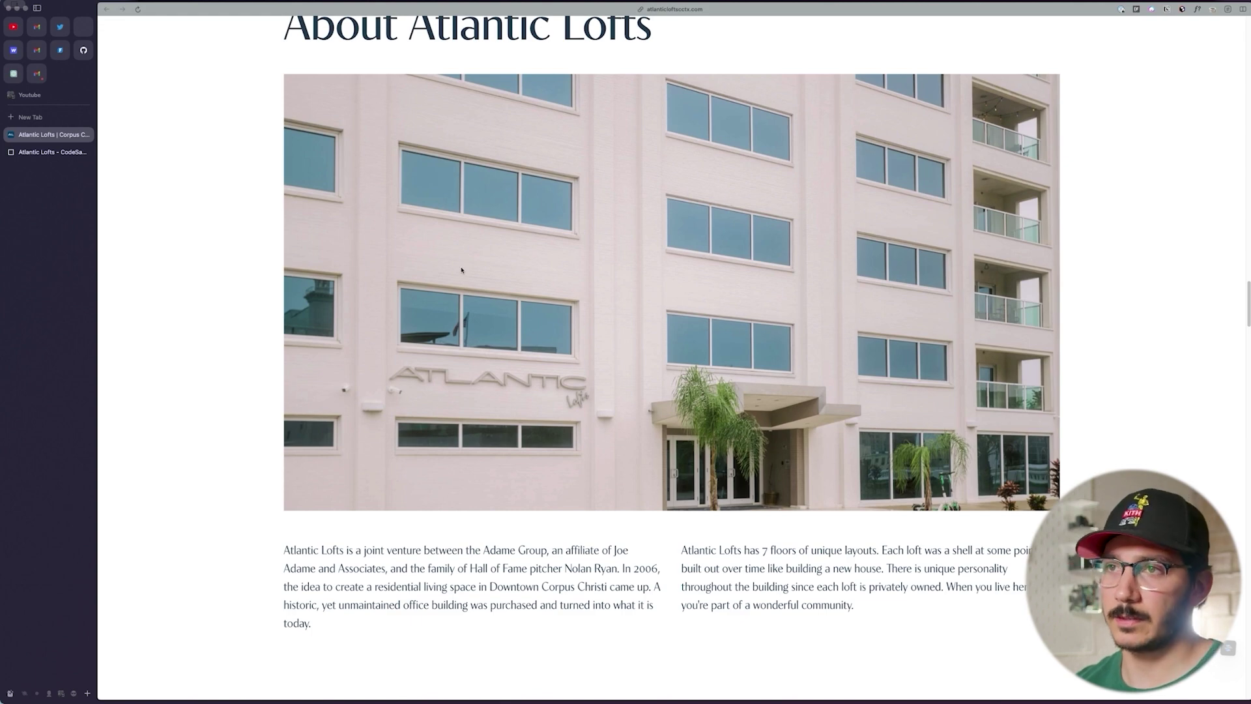
Step: Examine the Living in Downtown Corpus Christi section and how its photo gallery starts moving horizontally, playing it forward and back
{"action": "scroll", "coordinate": [461, 270], "scroll_direction": "down", "scroll_amount": 8}
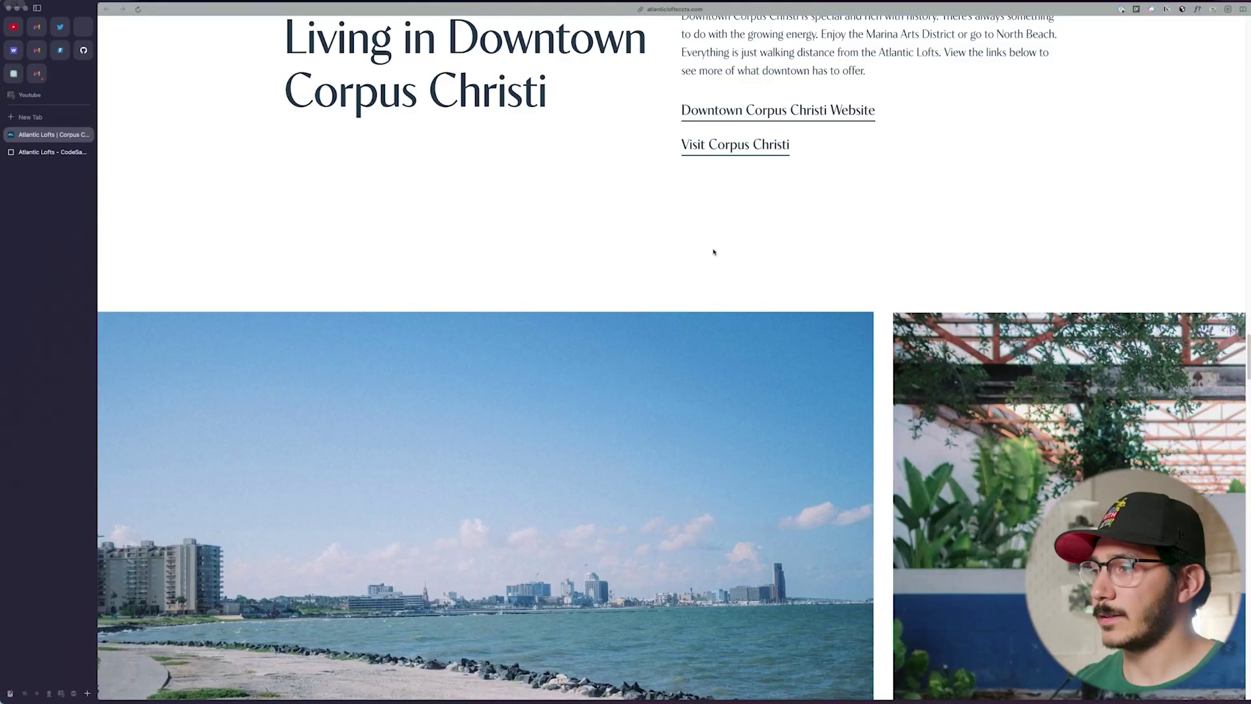
{"action": "scroll", "coordinate": [601, 446], "scroll_direction": "down", "scroll_amount": 1}
{"action": "scroll", "coordinate": [601, 447], "scroll_direction": "down", "scroll_amount": 3}
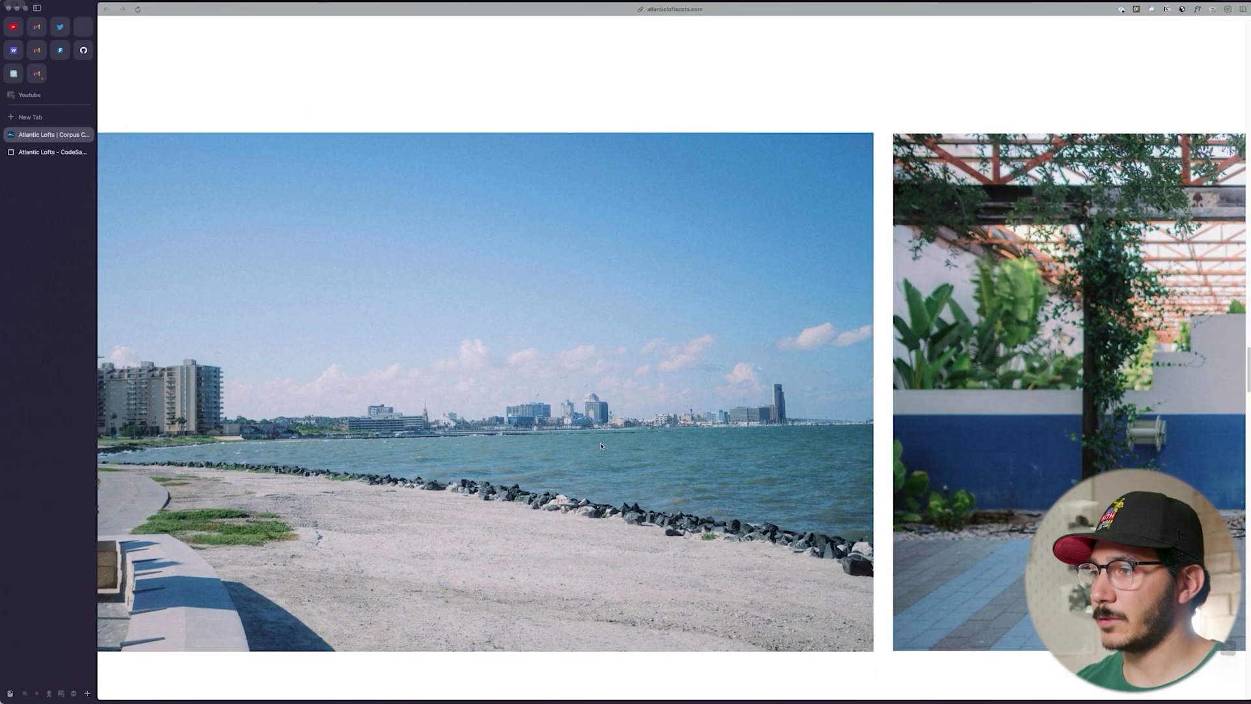
{"action": "scroll", "coordinate": [601, 446], "scroll_direction": "down", "scroll_amount": 1}
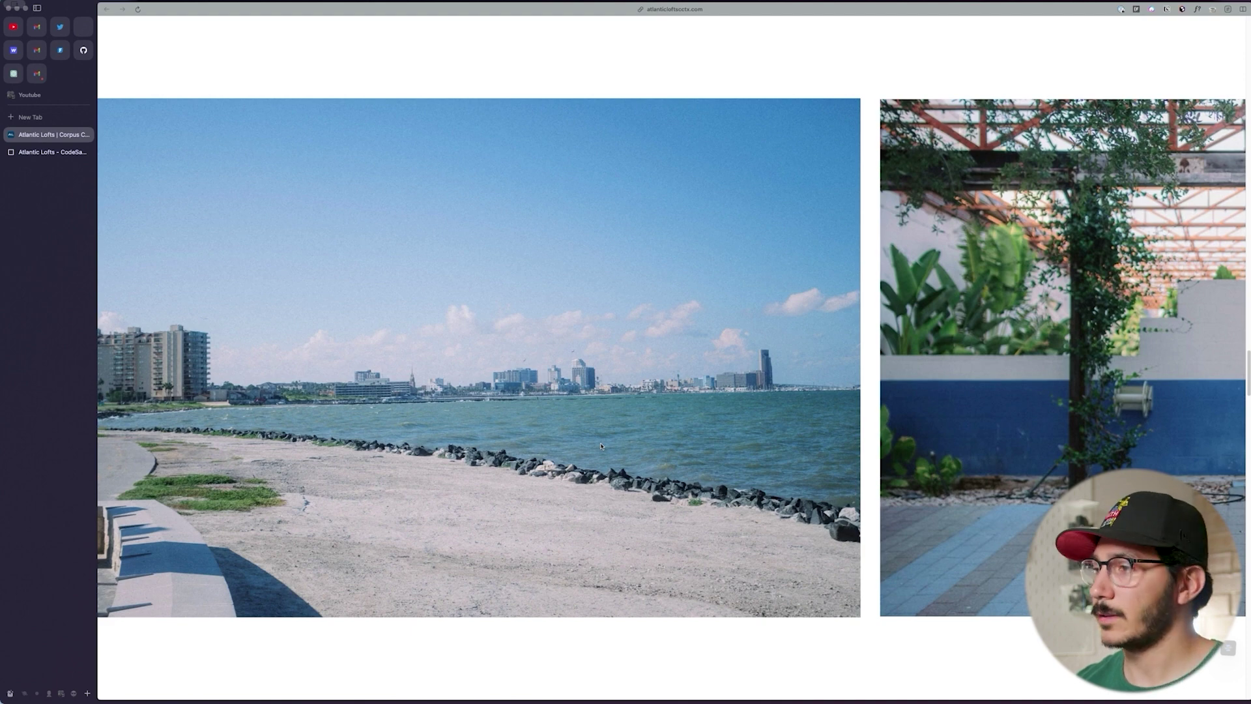
{"action": "scroll", "coordinate": [603, 444], "scroll_direction": "down", "scroll_amount": 10}
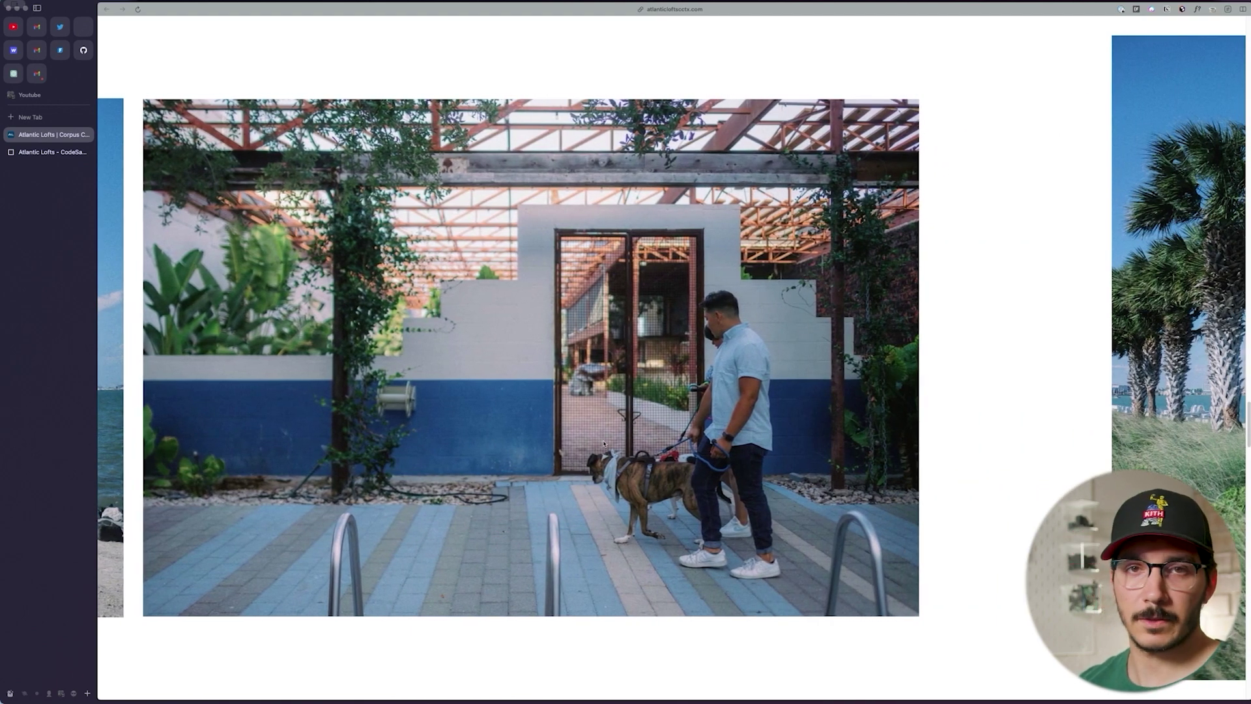
{"action": "scroll", "coordinate": [604, 444], "scroll_direction": "up", "scroll_amount": 10}
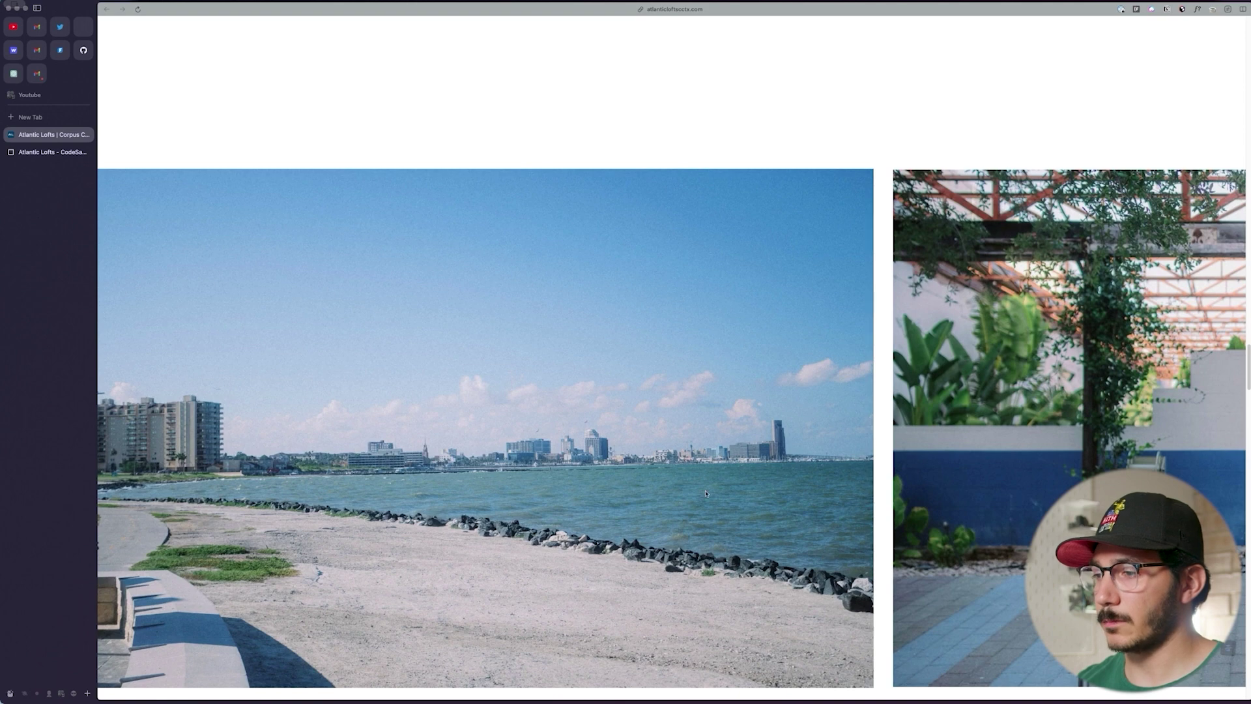
Step: Go through the horizontal gallery from the dog-walking photo to the marina photo, checking its scroll motion in both directions
{"action": "scroll", "coordinate": [821, 563], "scroll_direction": "down", "scroll_amount": 10}
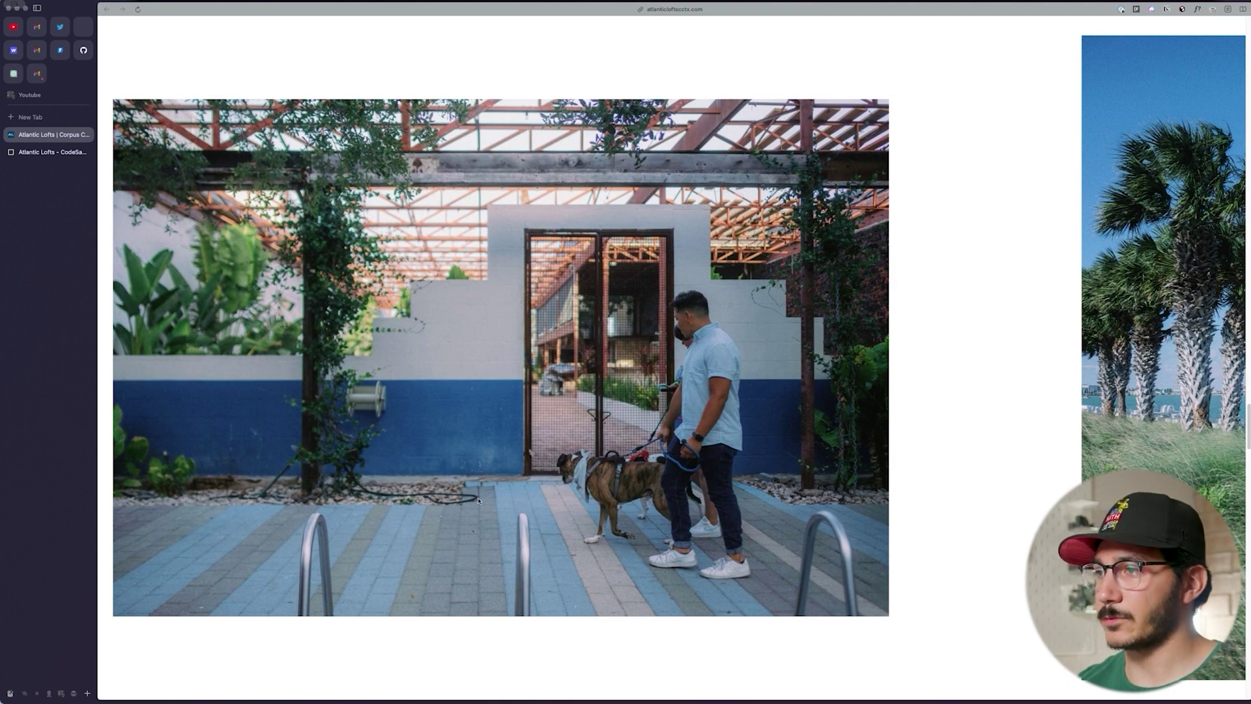
{"action": "scroll", "coordinate": [660, 488], "scroll_direction": "down", "scroll_amount": 10}
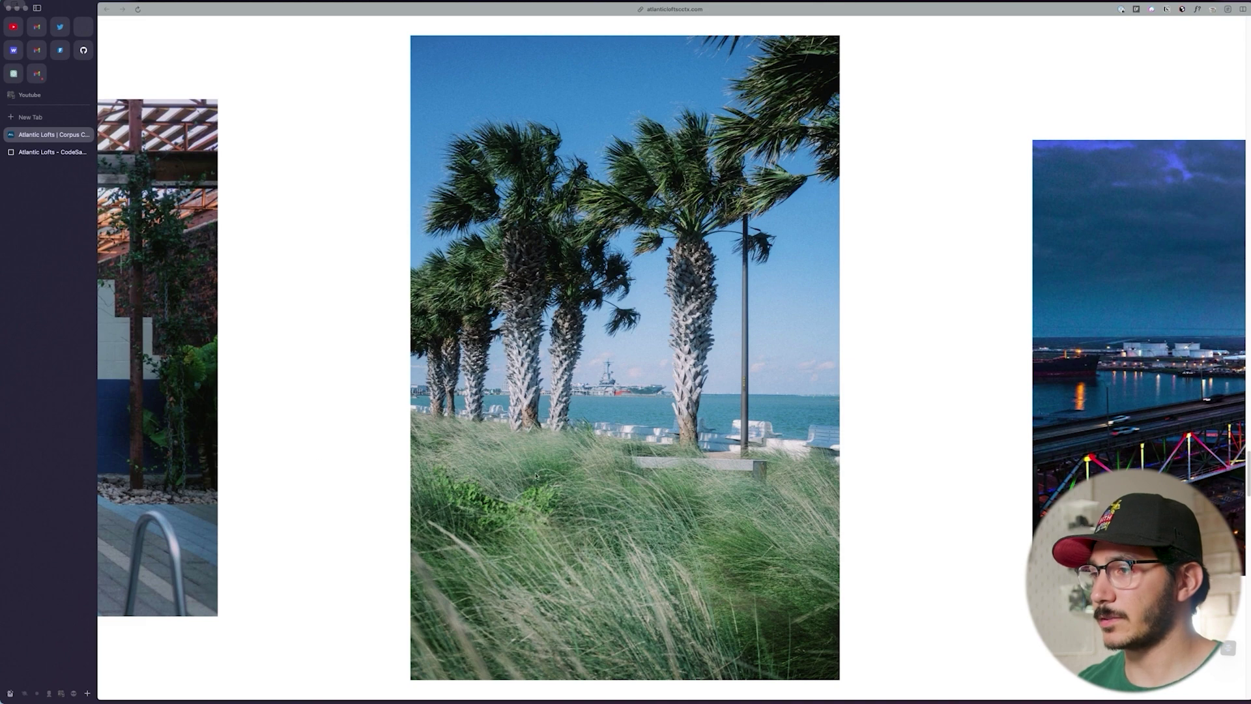
{"action": "scroll", "coordinate": [636, 455], "scroll_direction": "down", "scroll_amount": 10}
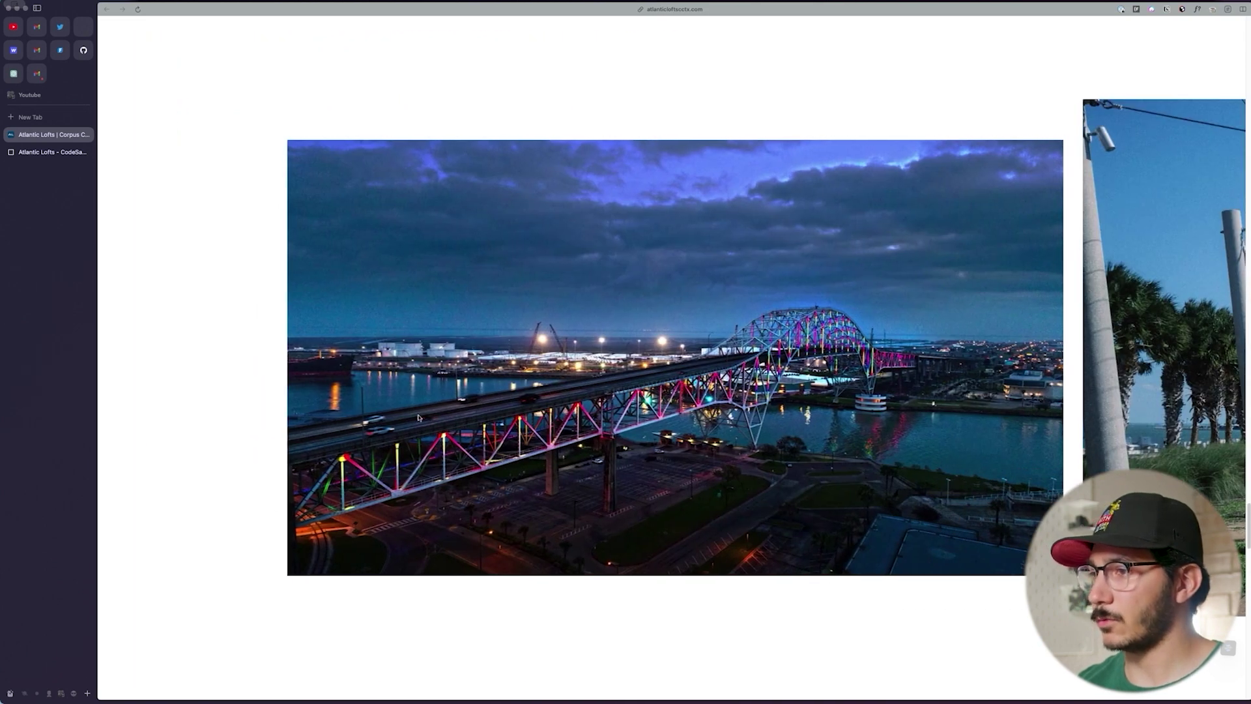
{"action": "scroll", "coordinate": [832, 355], "scroll_direction": "down", "scroll_amount": 5}
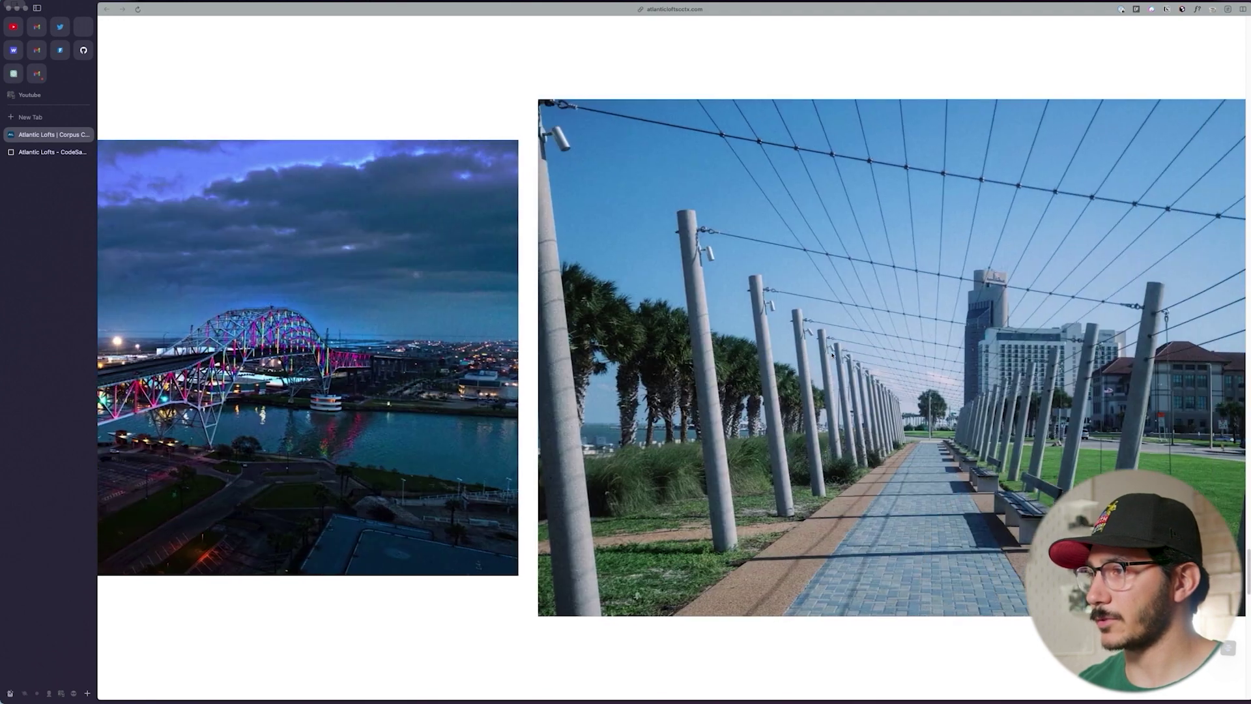
{"action": "scroll", "coordinate": [651, 352], "scroll_direction": "up", "scroll_amount": 5}
{"action": "scroll", "coordinate": [1050, 390], "scroll_direction": "down", "scroll_amount": 5}
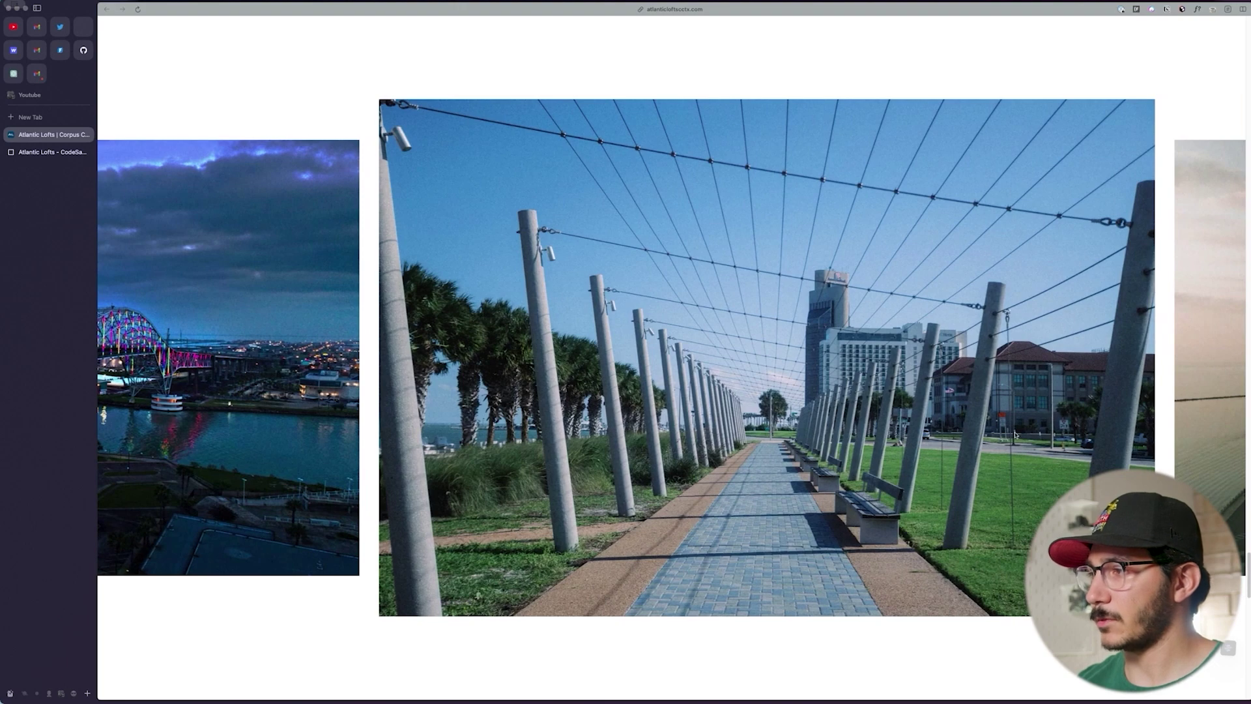
{"action": "scroll", "coordinate": [536, 395], "scroll_direction": "down", "scroll_amount": 4}
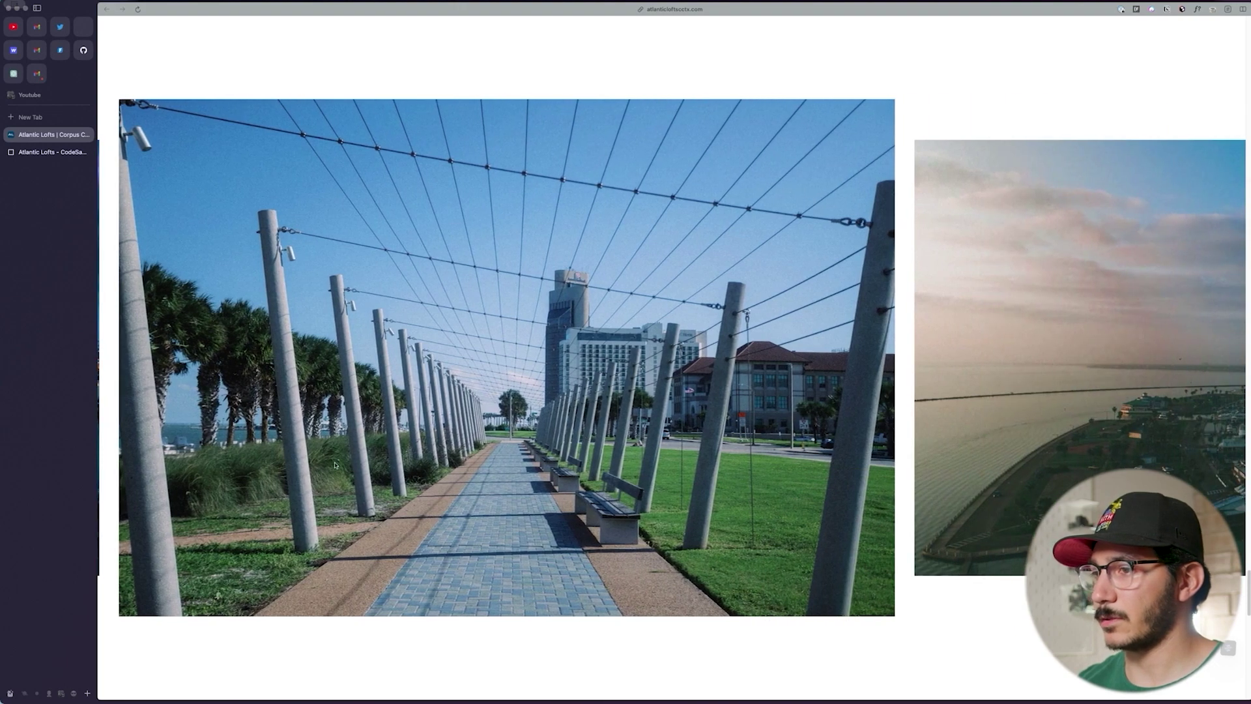
{"action": "scroll", "coordinate": [357, 502], "scroll_direction": "down", "scroll_amount": 5}
{"action": "scroll", "coordinate": [790, 363], "scroll_direction": "up", "scroll_amount": 3}
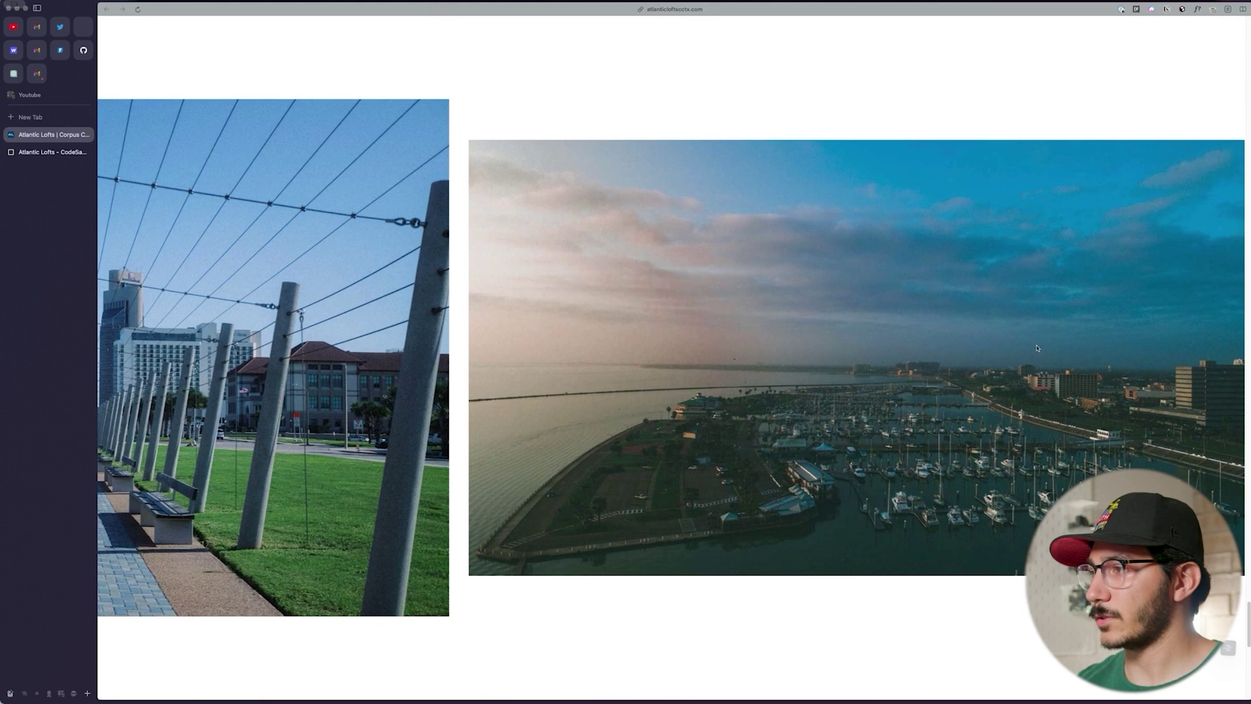
{"action": "scroll", "coordinate": [756, 389], "scroll_direction": "down", "scroll_amount": 1}
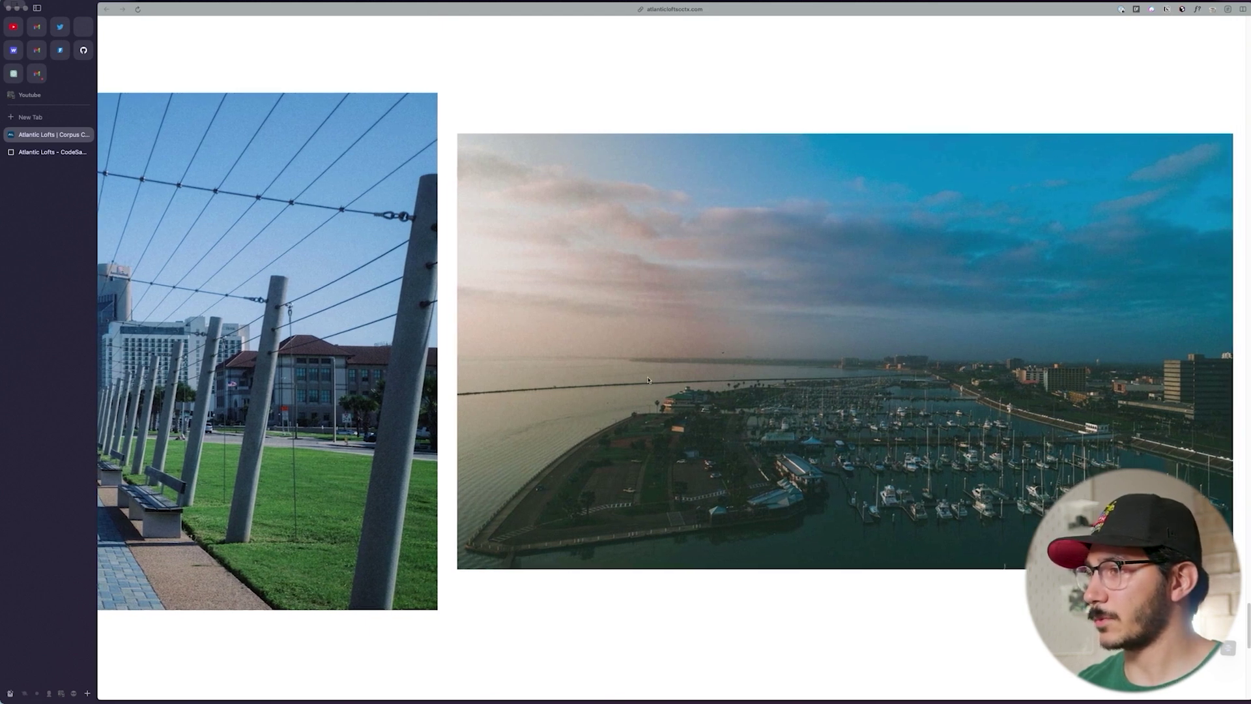
{"action": "scroll", "coordinate": [940, 385], "scroll_direction": "down", "scroll_amount": 1}
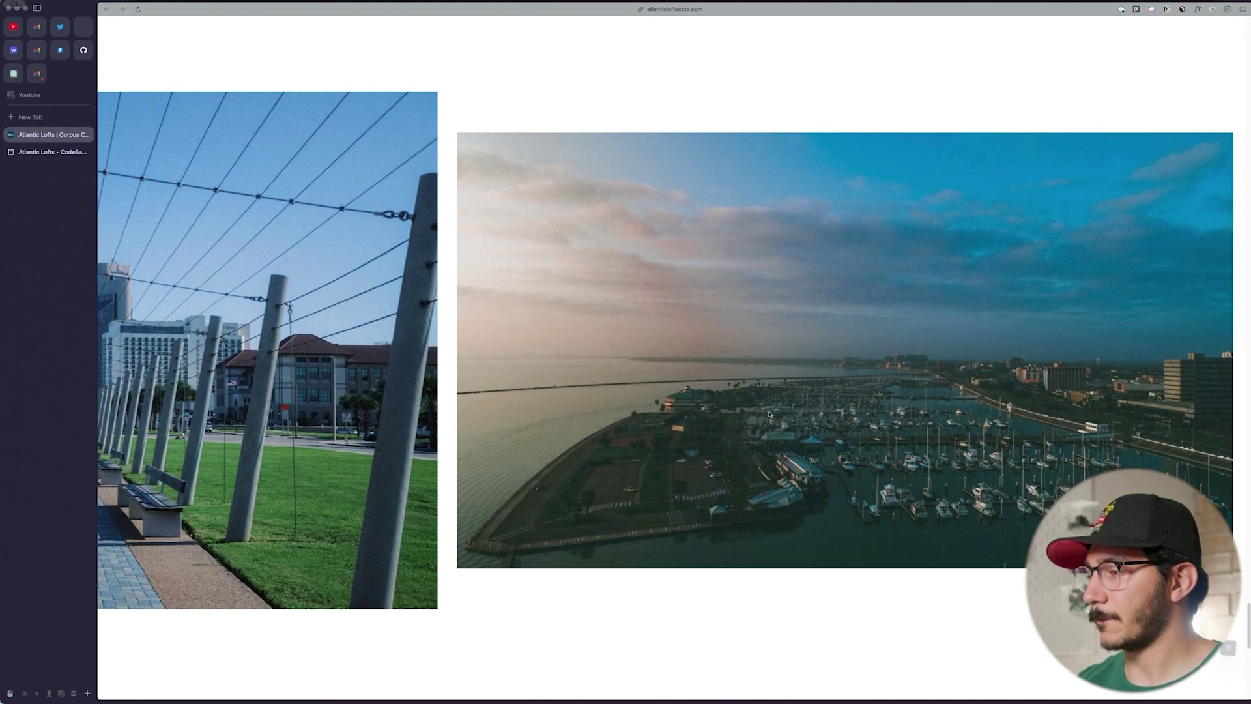
{"action": "scroll", "coordinate": [794, 415], "scroll_direction": "down", "scroll_amount": 9}
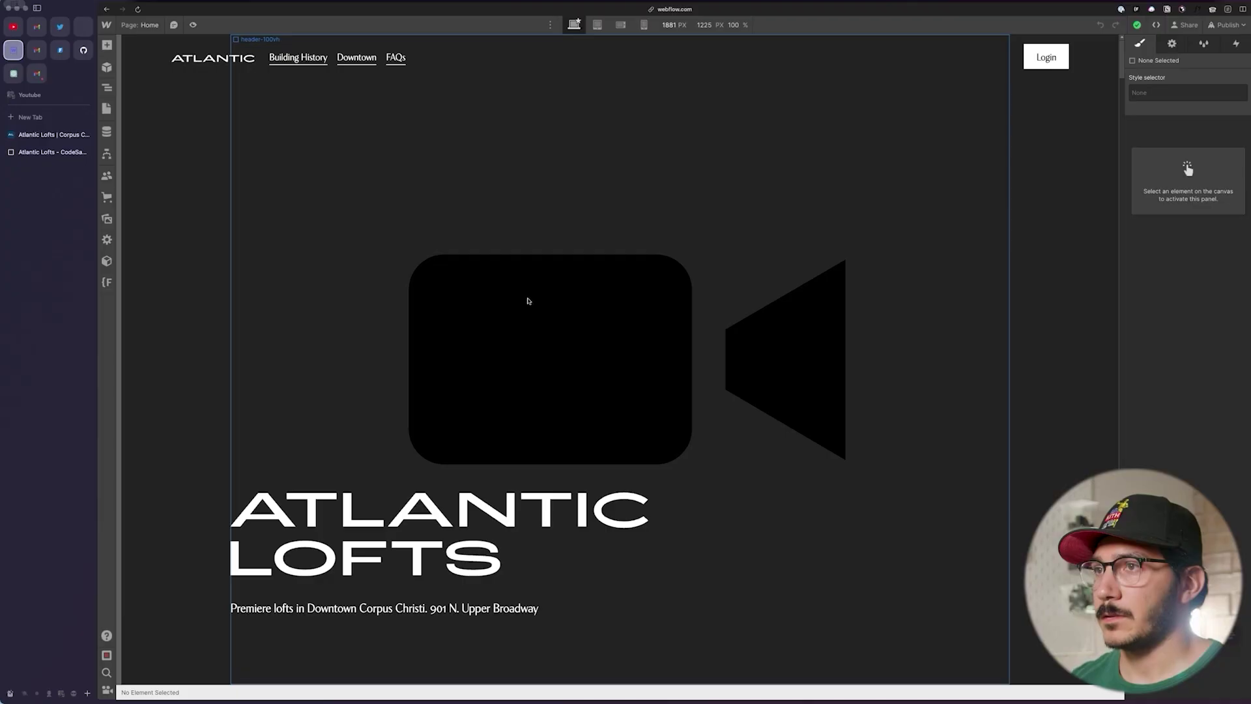
Step: In the Webflow designer, select the home-intro_component around the entrance image and display the page's element hierarchy
{"action": "scroll", "coordinate": [171, 272], "scroll_direction": "down", "scroll_amount": 10}
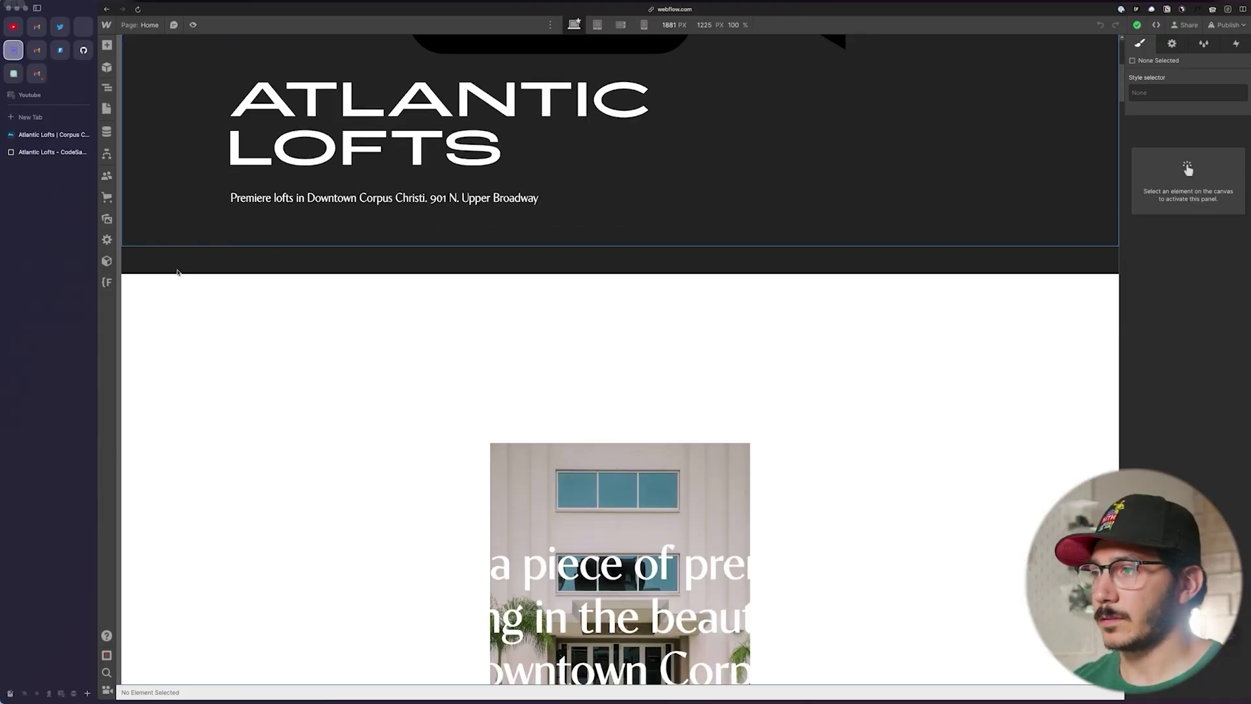
{"action": "scroll", "coordinate": [177, 273], "scroll_direction": "down", "scroll_amount": 1}
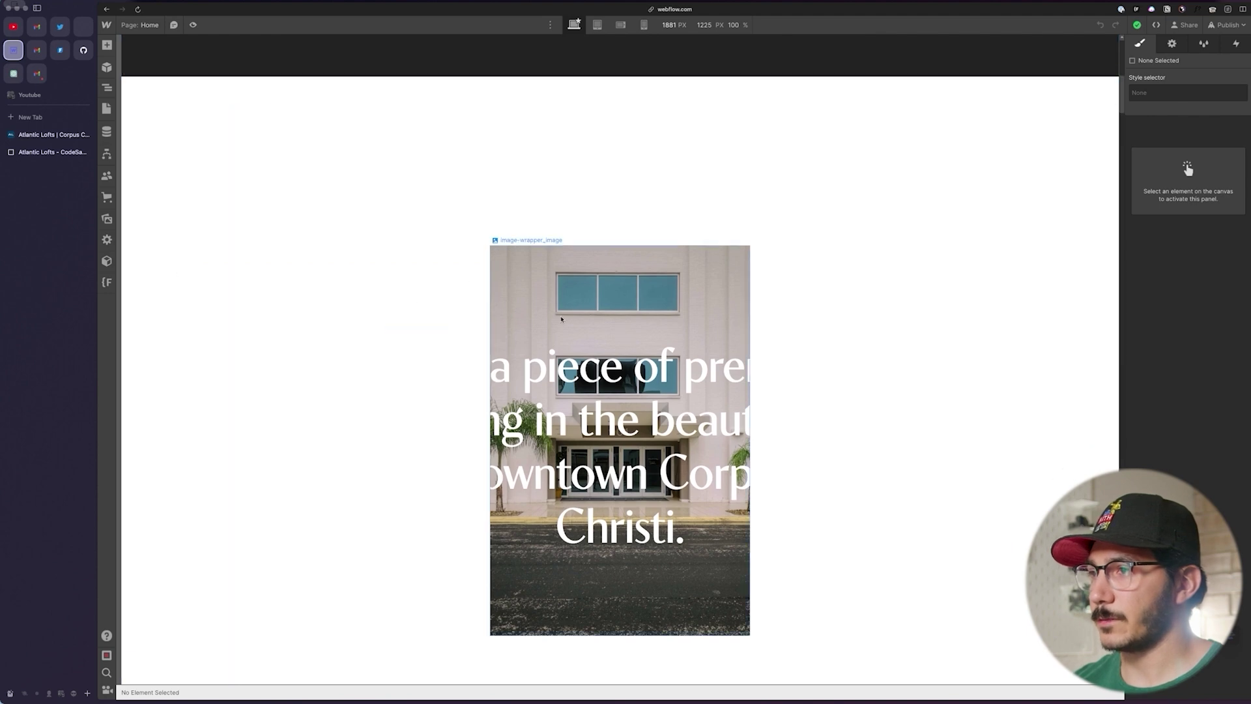
{"action": "left_click", "coordinate": [254, 272]}
{"action": "scroll", "coordinate": [294, 272], "scroll_direction": "down", "scroll_amount": 3}
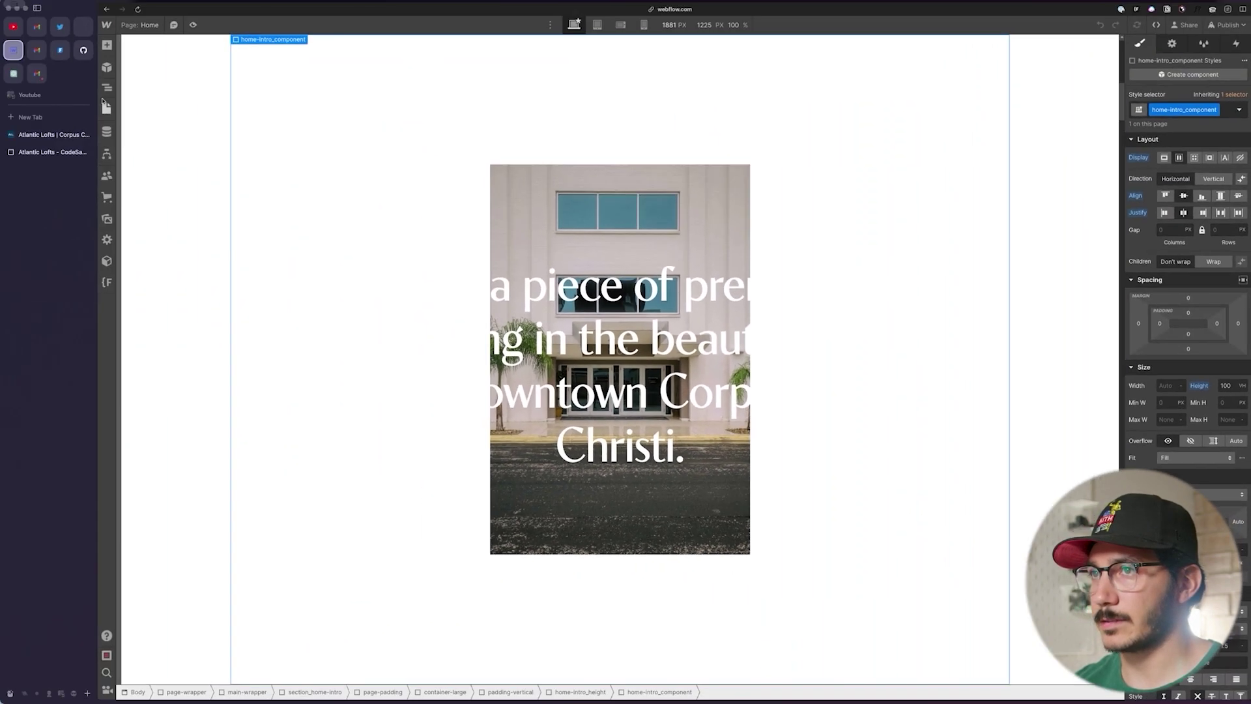
{"action": "left_click", "coordinate": [106, 73]}
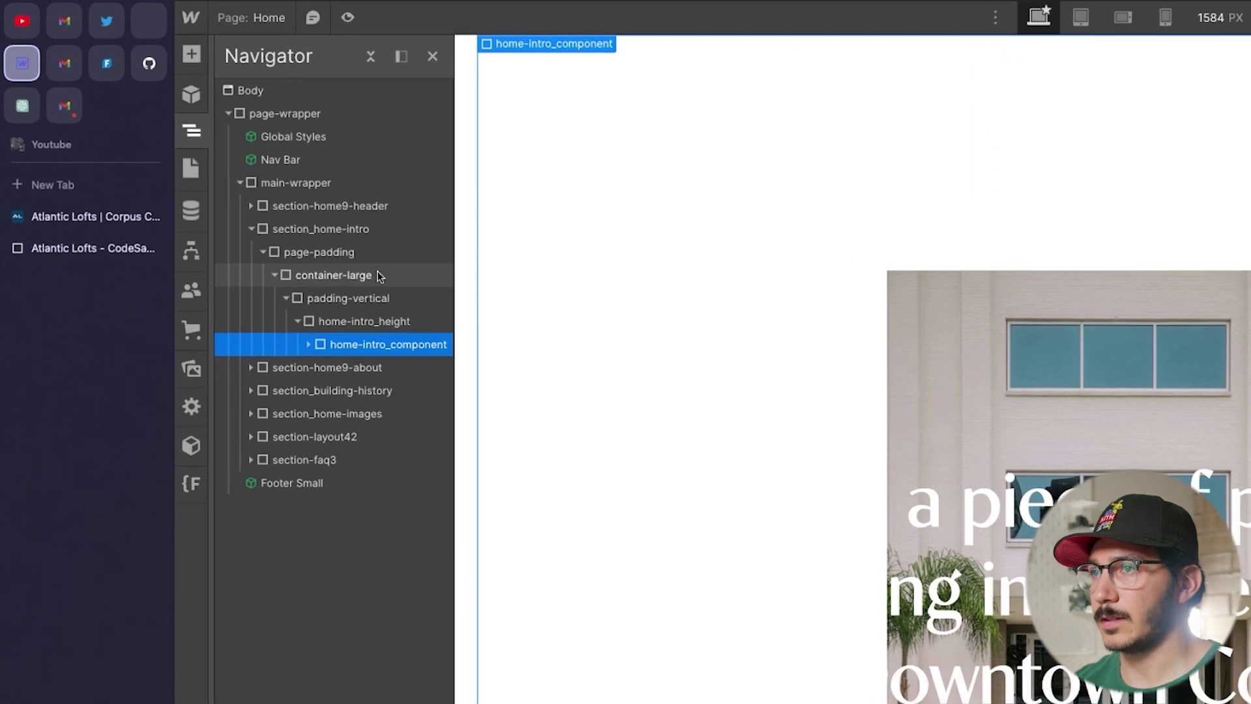
Step: Inspect the style settings of page-padding, home-intro_height, image-wrapper_image and home-intro_image-wrapper in the home intro section
{"action": "left_click", "coordinate": [375, 253]}
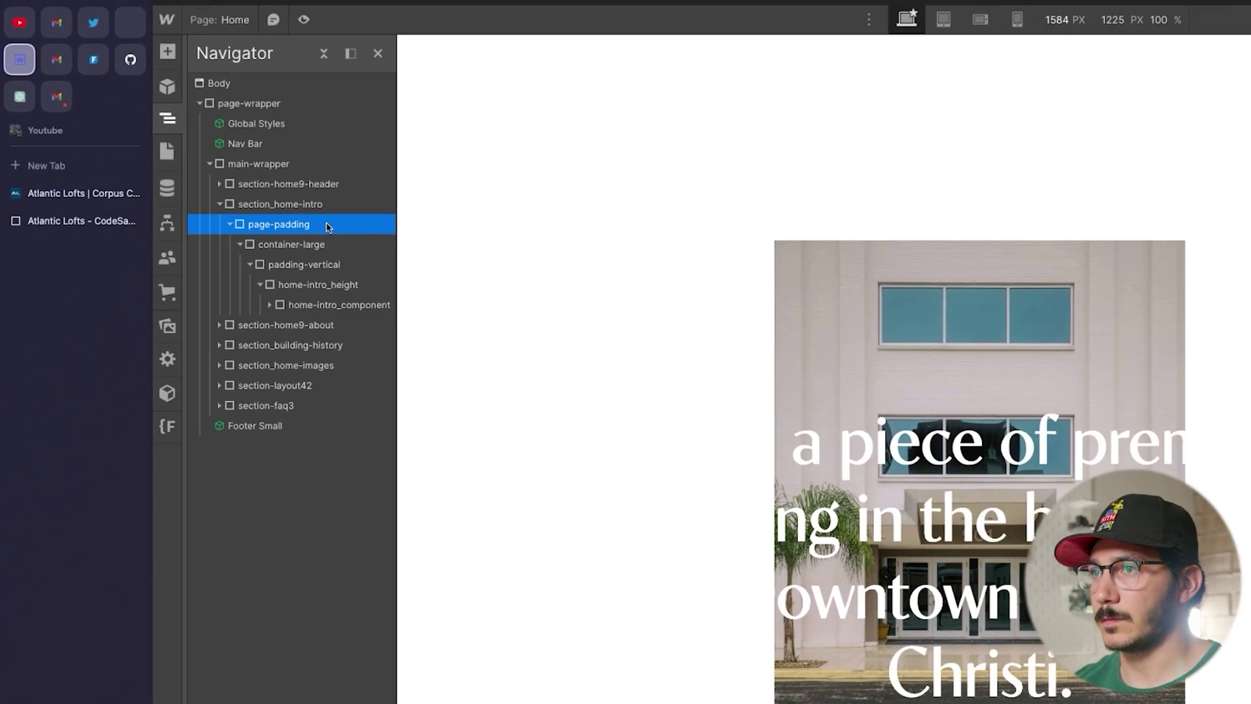
{"action": "left_click", "coordinate": [442, 307]}
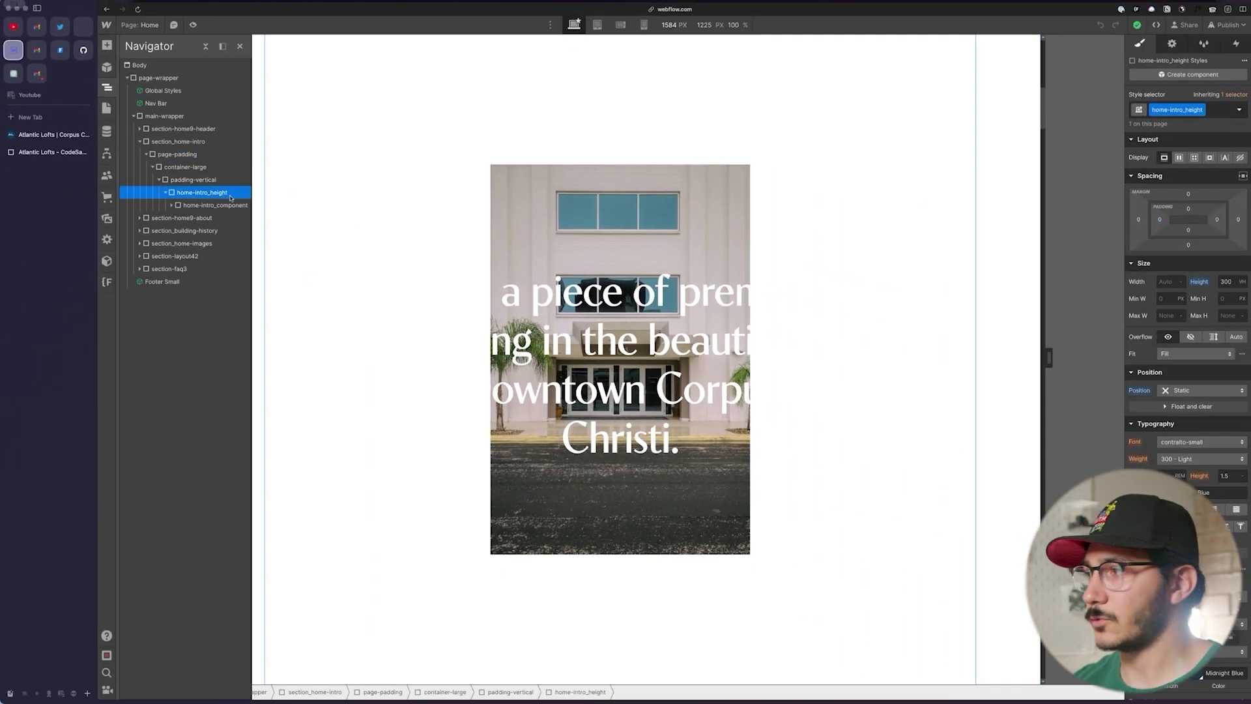
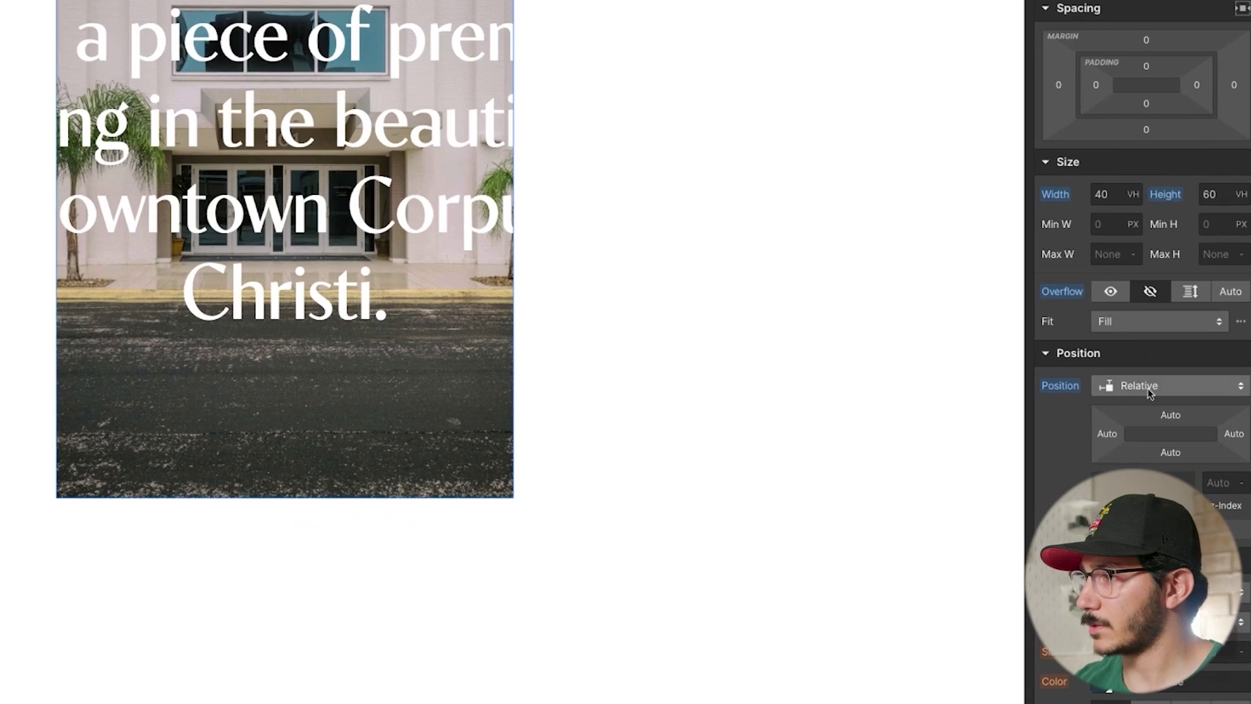
{"action": "left_click", "coordinate": [46, 57]}
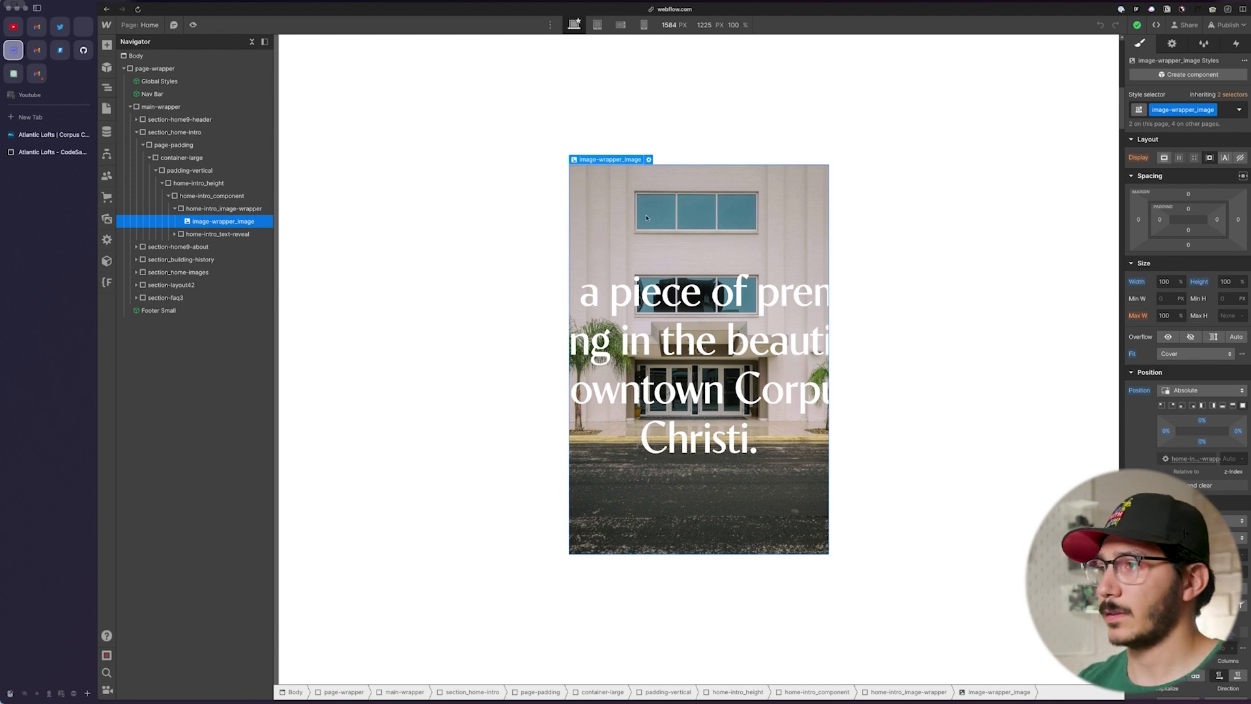
{"action": "left_click", "coordinate": [247, 208]}
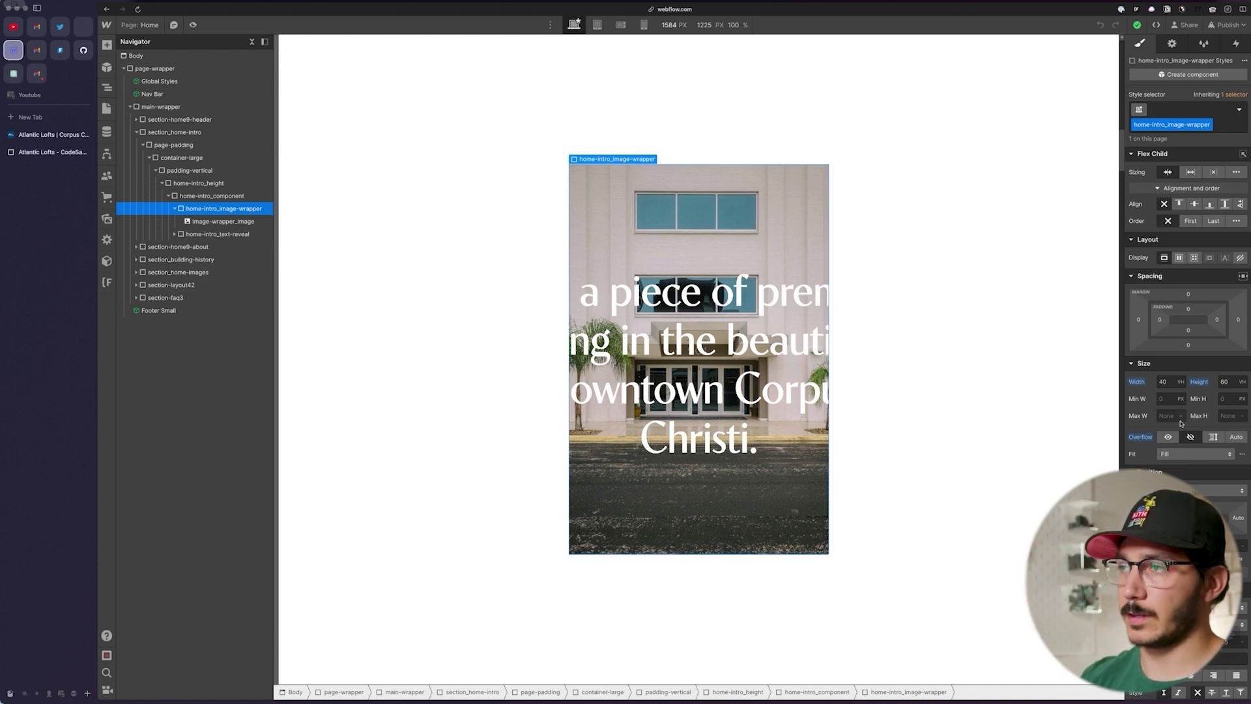
Step: Switch to CodeSandbox and examine the .home-intro_text tween in index.js, highlighting its selector and ease setting
{"action": "left_click", "coordinate": [53, 152]}
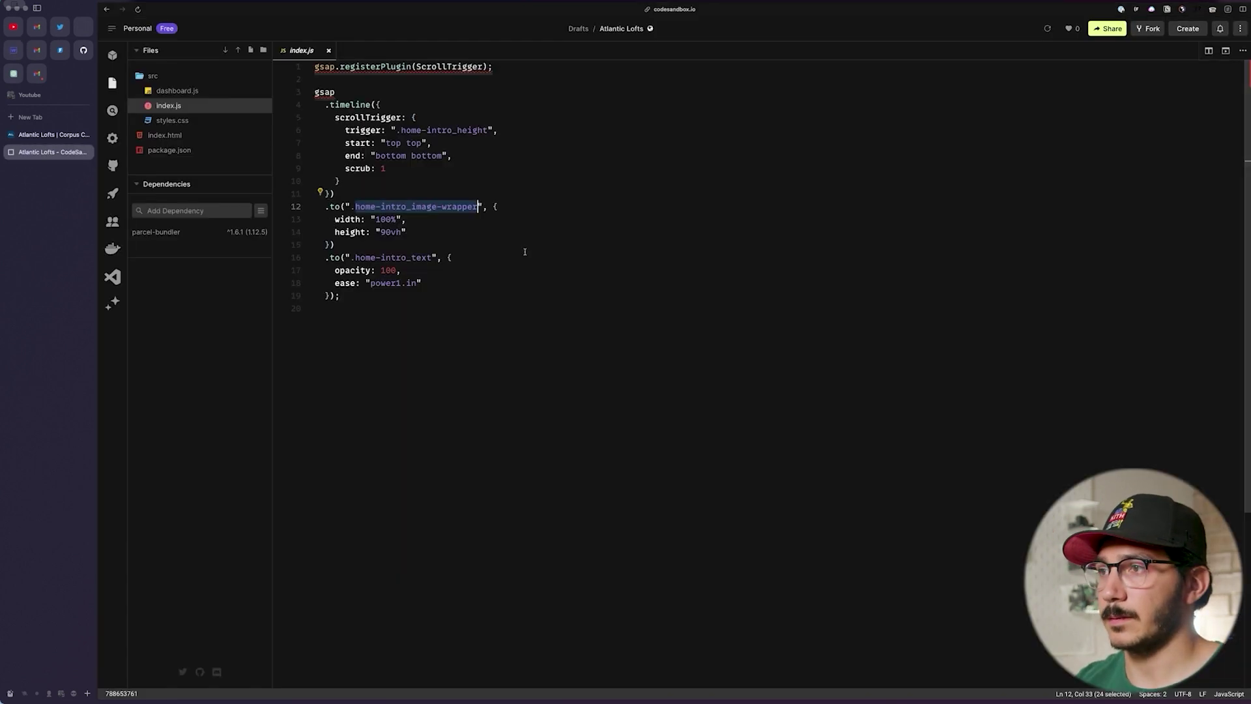
{"action": "left_click_drag", "start_coordinate": [435, 259], "coordinate": [354, 258]}
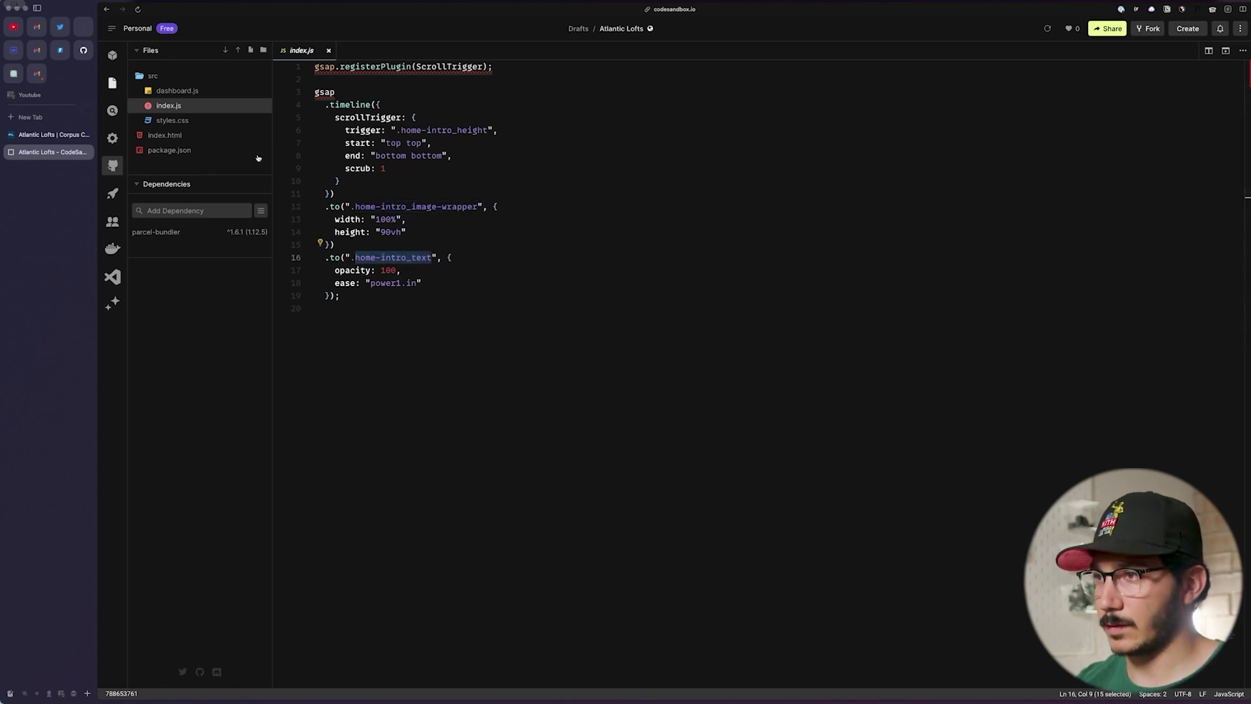
{"action": "key", "text": "ctrl+Tab"}
{"action": "left_click", "coordinate": [558, 280]}
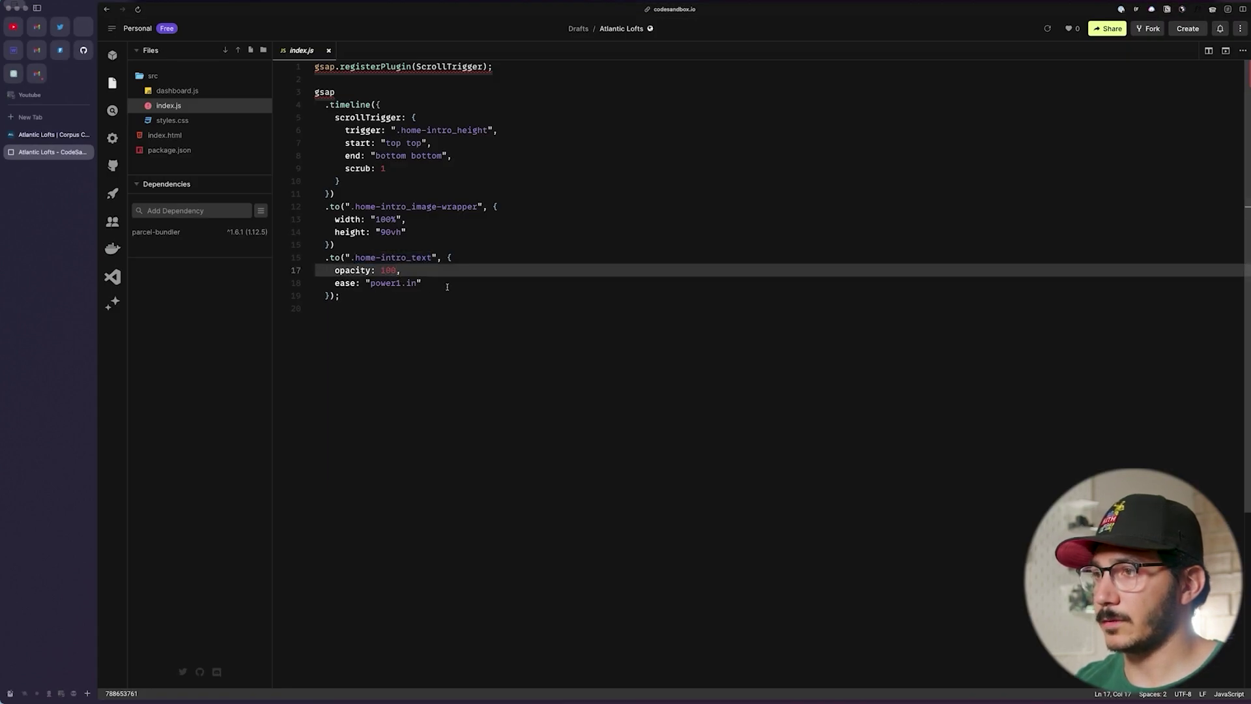
{"action": "left_click_drag", "start_coordinate": [421, 285], "coordinate": [374, 284]}
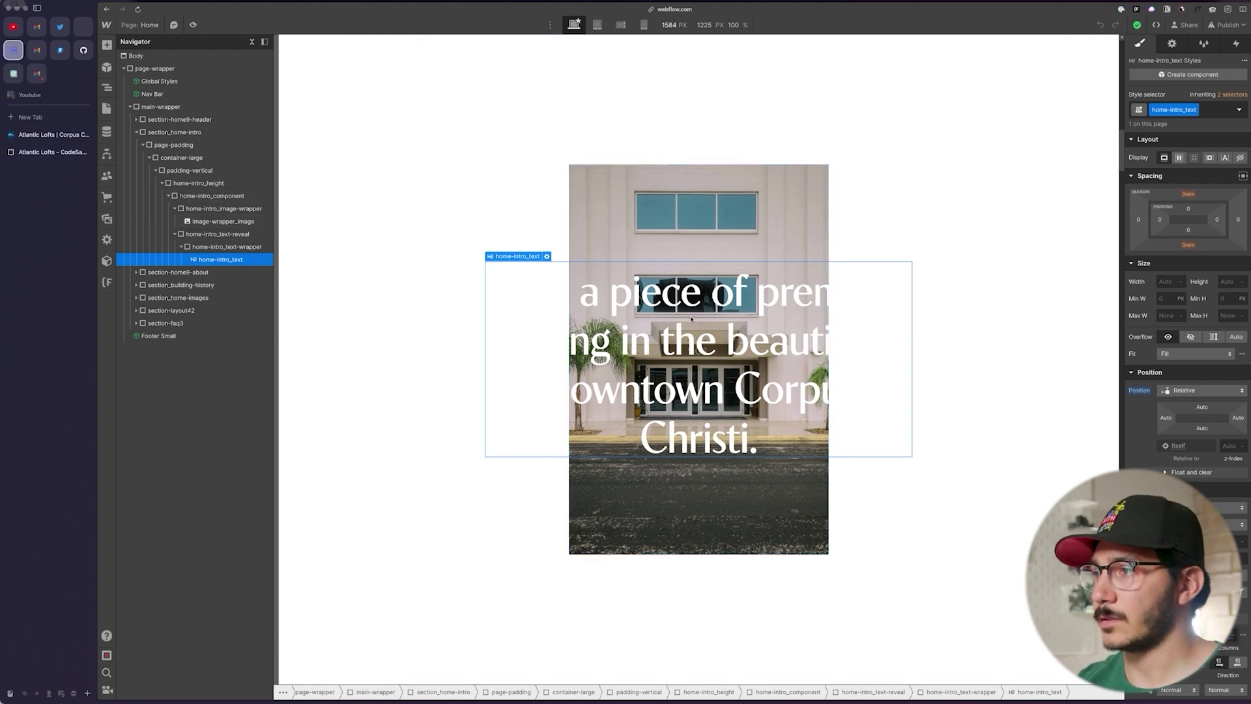
Step: Switch to Webflow, show the Home page's custom code before the closing body tag and examine the .home-intro_text opacity style
{"action": "left_click", "coordinate": [105, 110]}
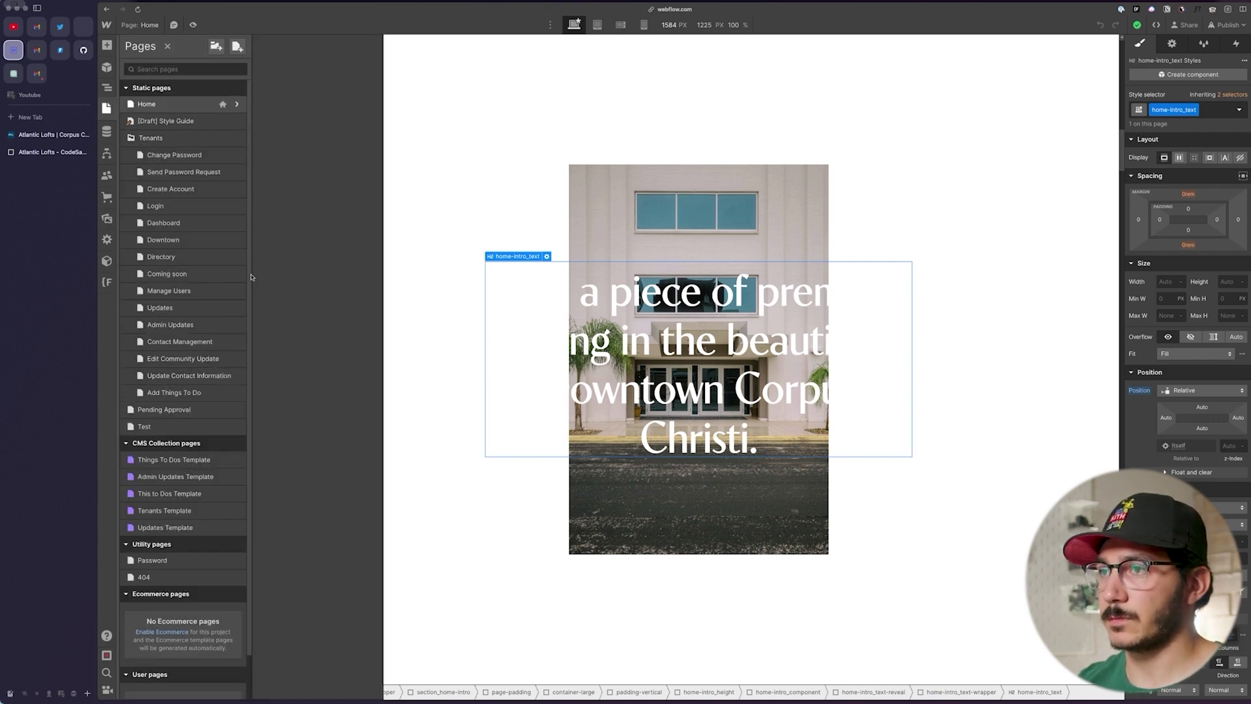
{"action": "scroll", "coordinate": [371, 438], "scroll_direction": "down", "scroll_amount": 20}
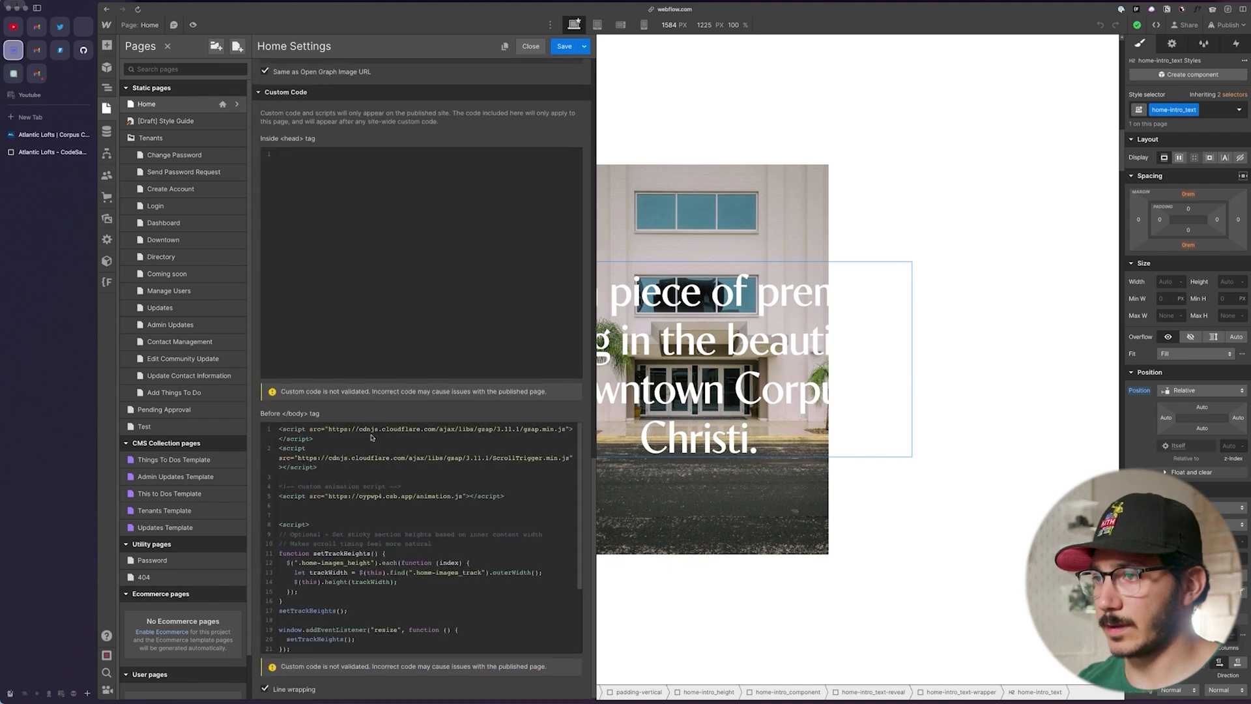
{"action": "scroll", "coordinate": [341, 553], "scroll_direction": "down", "scroll_amount": 3}
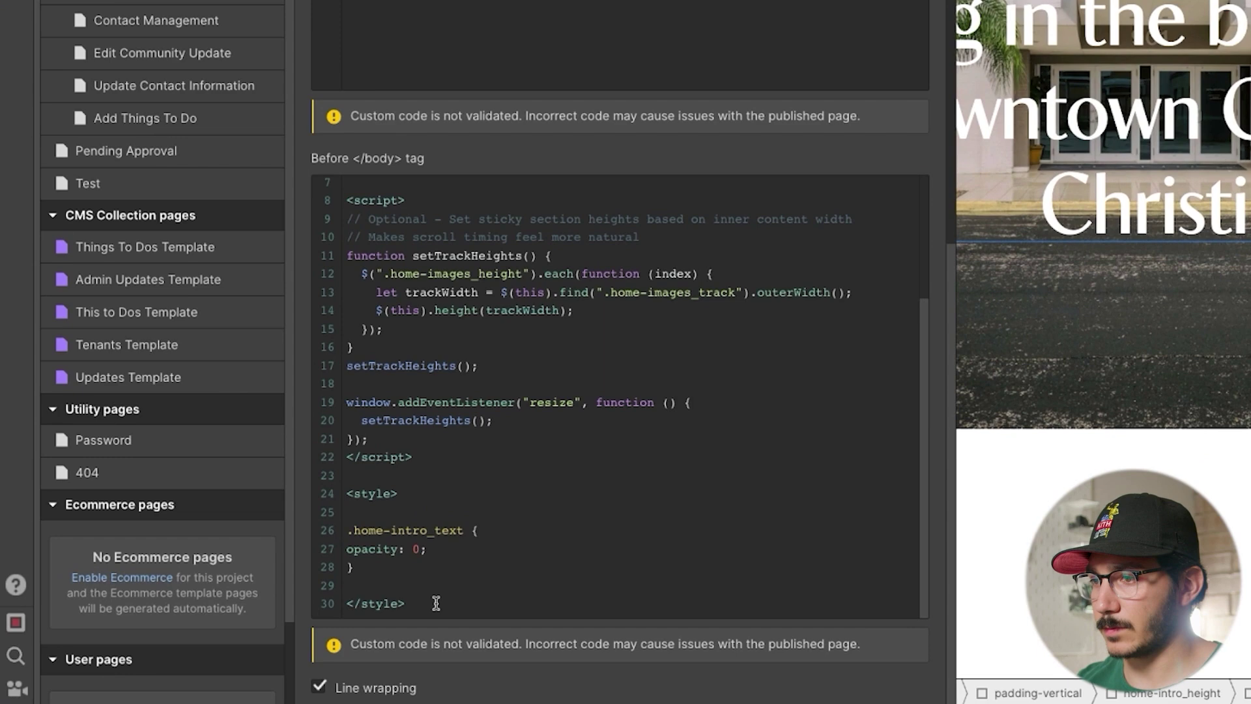
{"action": "left_click_drag", "start_coordinate": [324, 644], "coordinate": [284, 594]}
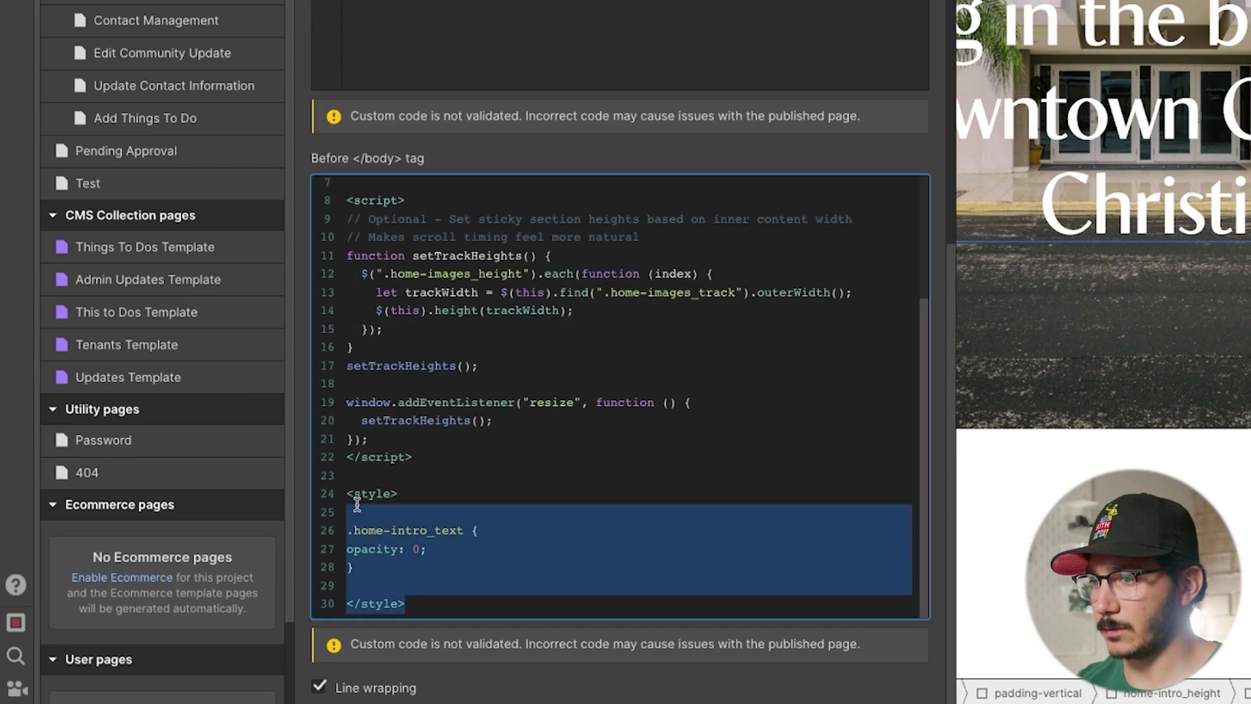
{"action": "left_click_drag", "start_coordinate": [358, 505], "coordinate": [354, 512]}
{"action": "left_click", "coordinate": [429, 555]}
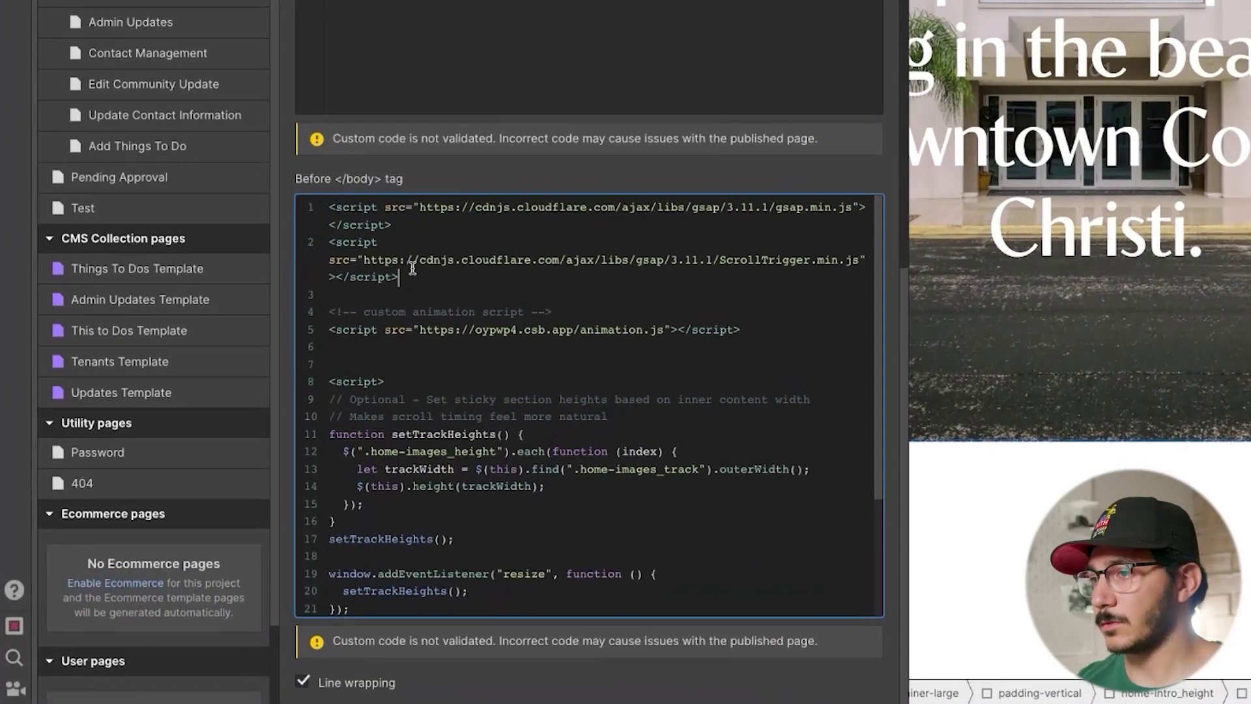
Step: Examine the GSAP, ScrollTrigger and custom animation script references at the start of the Home page's body code
{"action": "left_click_drag", "start_coordinate": [368, 344], "coordinate": [311, 282]}
{"action": "left_click", "coordinate": [441, 243]}
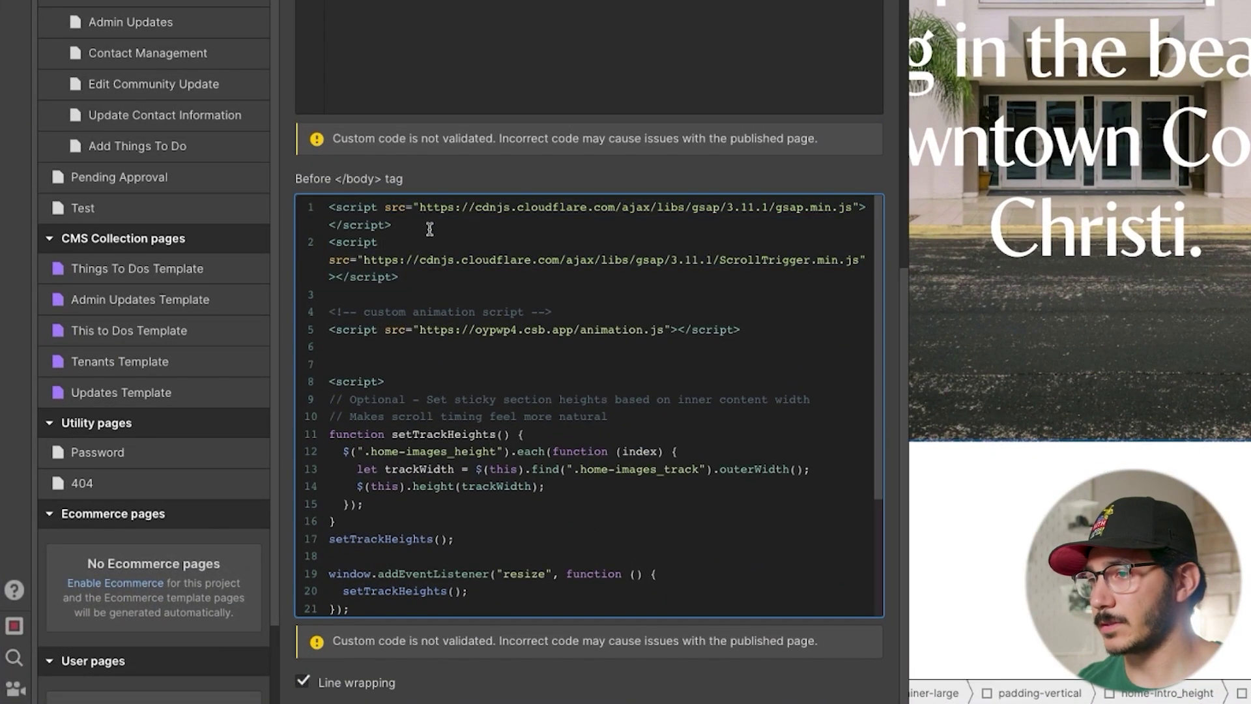
{"action": "triple_click", "coordinate": [429, 228]}
{"action": "triple_click", "coordinate": [346, 242]}
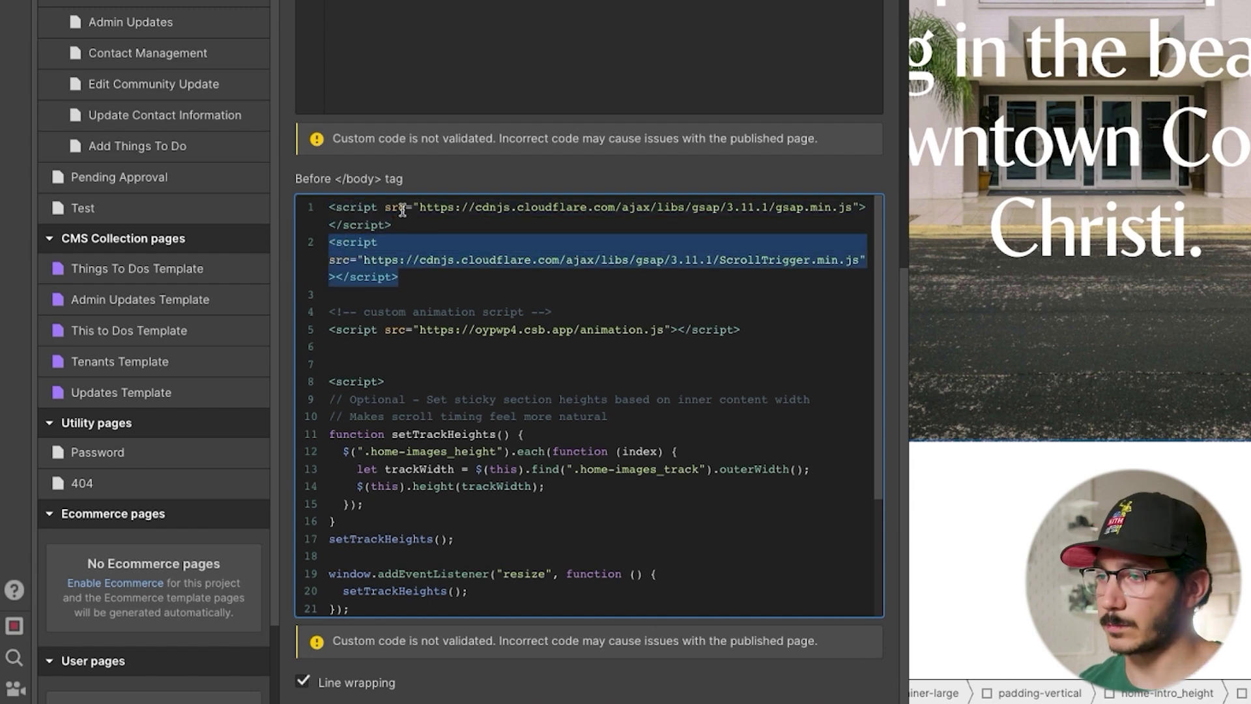
{"action": "left_click_drag", "start_coordinate": [773, 325], "coordinate": [326, 335]}
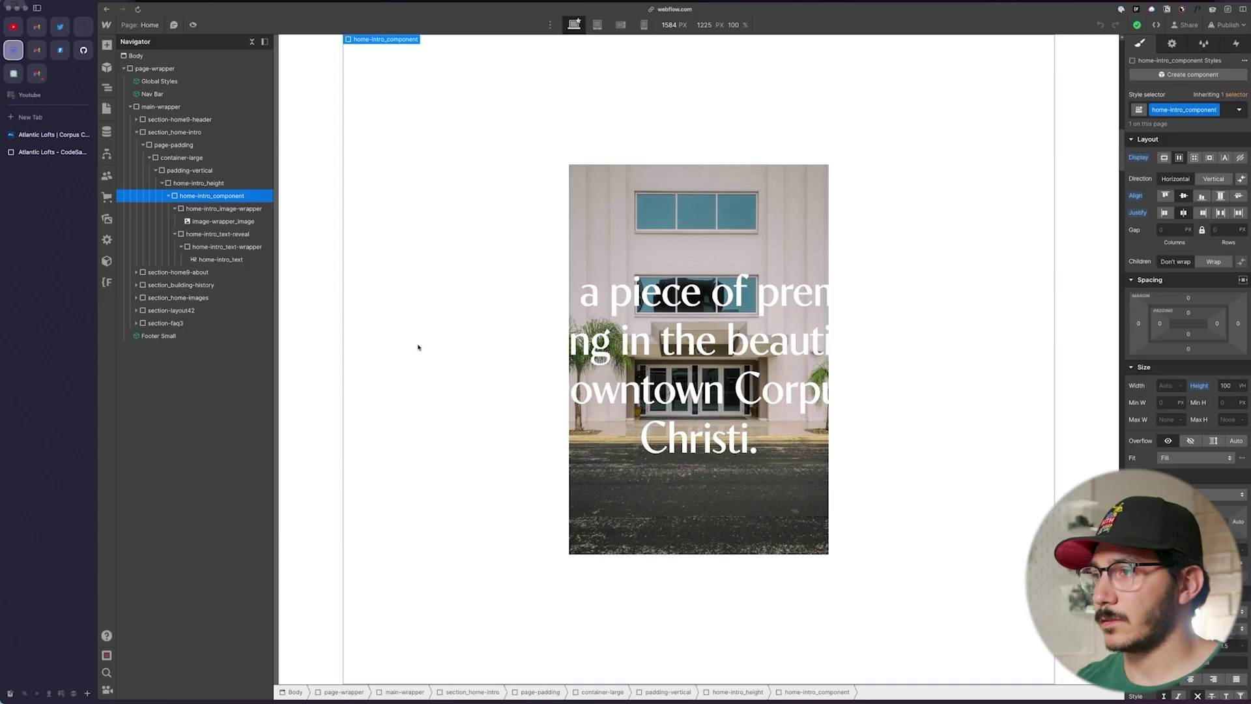
Step: Inspect the large sofa photo in the about section and its parent home9-about_image-wrapper, finishing with the photo selected
{"action": "scroll", "coordinate": [490, 352], "scroll_direction": "down", "scroll_amount": 10}
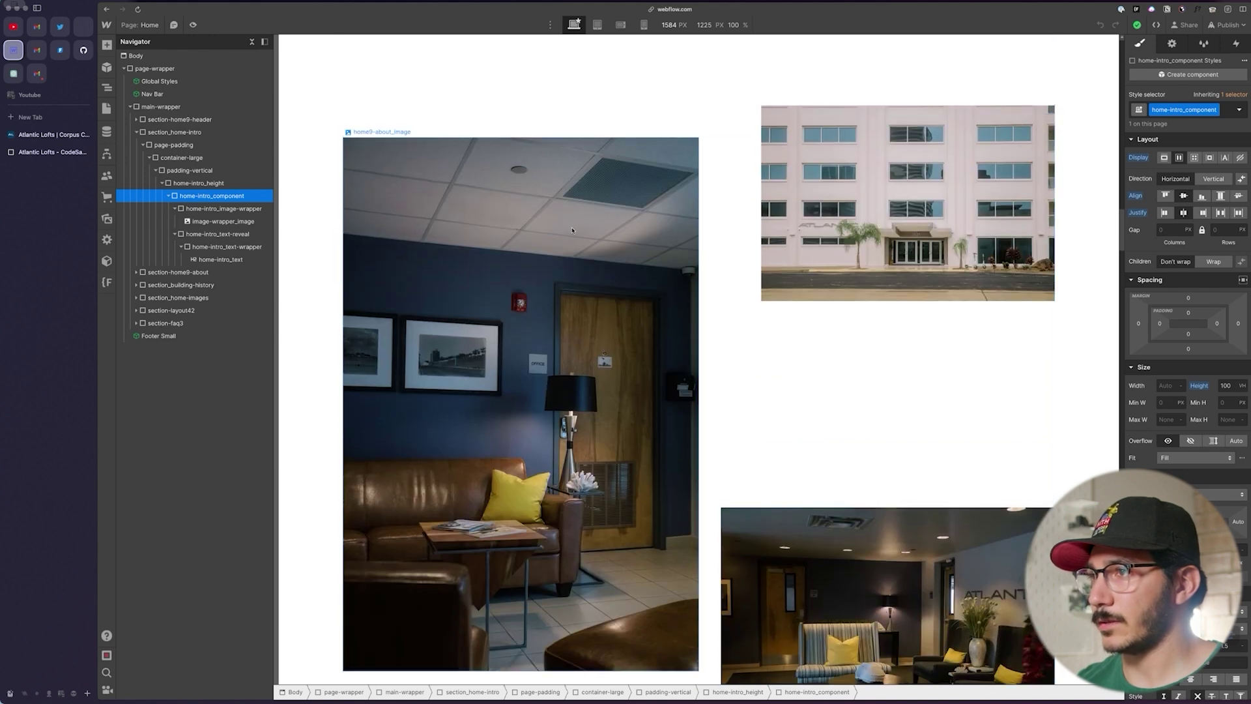
{"action": "left_click", "coordinate": [572, 230]}
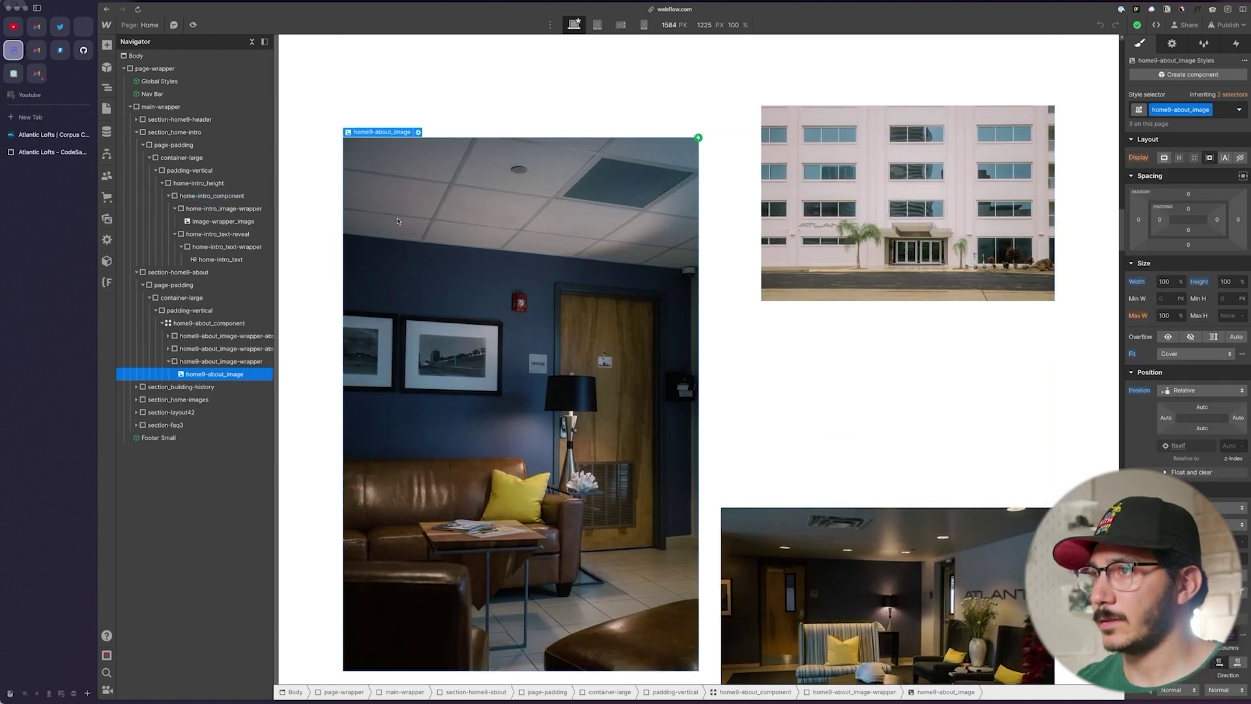
{"action": "left_click", "coordinate": [227, 361]}
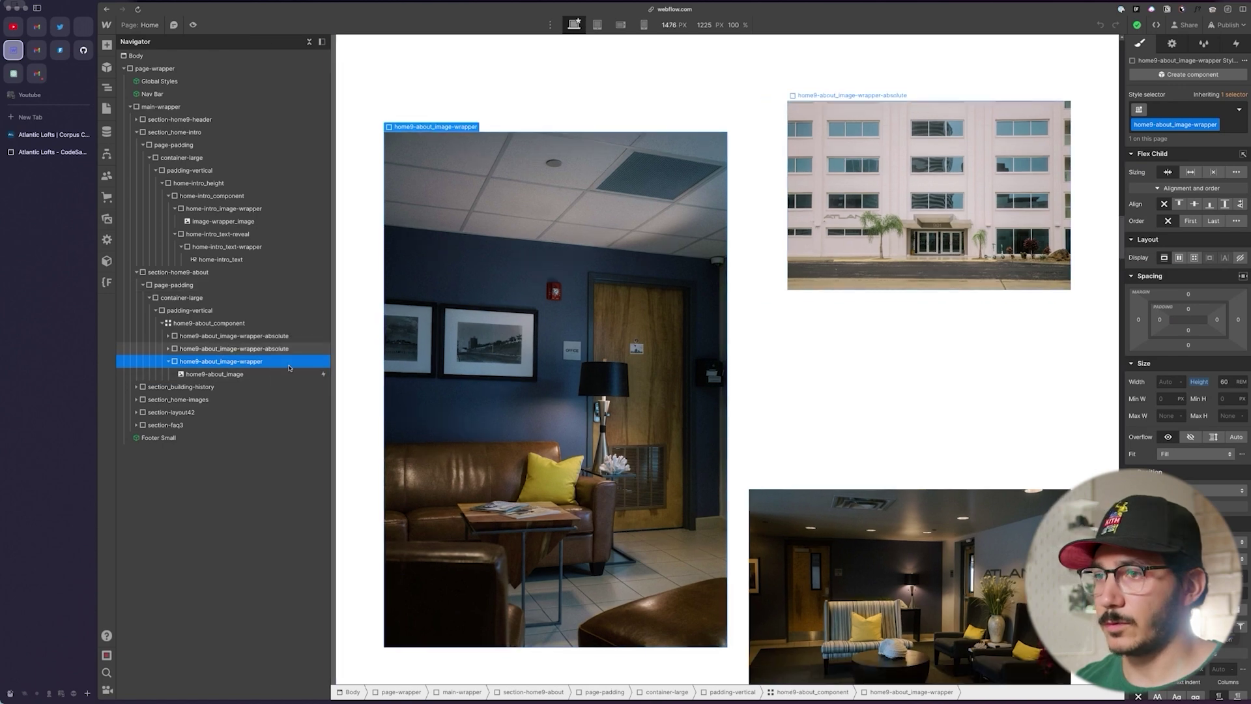
{"action": "left_click", "coordinate": [221, 374]}
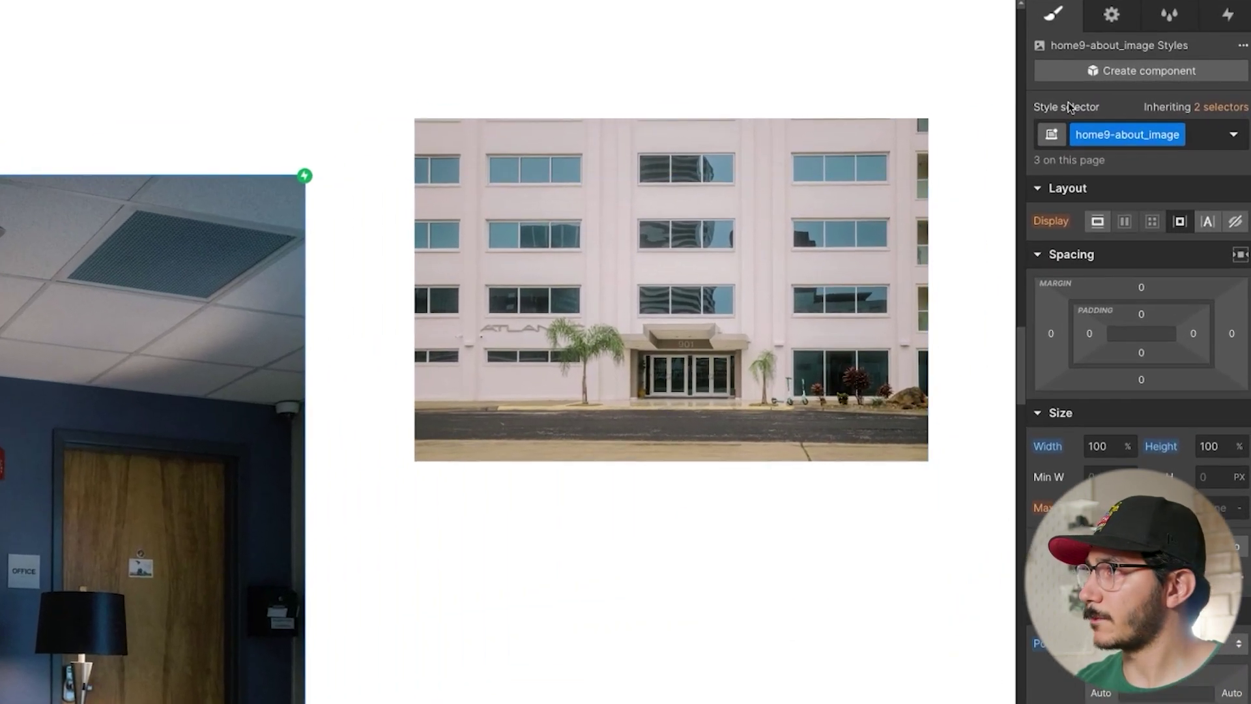
Step: Review the sofa photo's element settings and interactions, opening its Scroll into view trigger
{"action": "left_click", "coordinate": [1112, 14]}
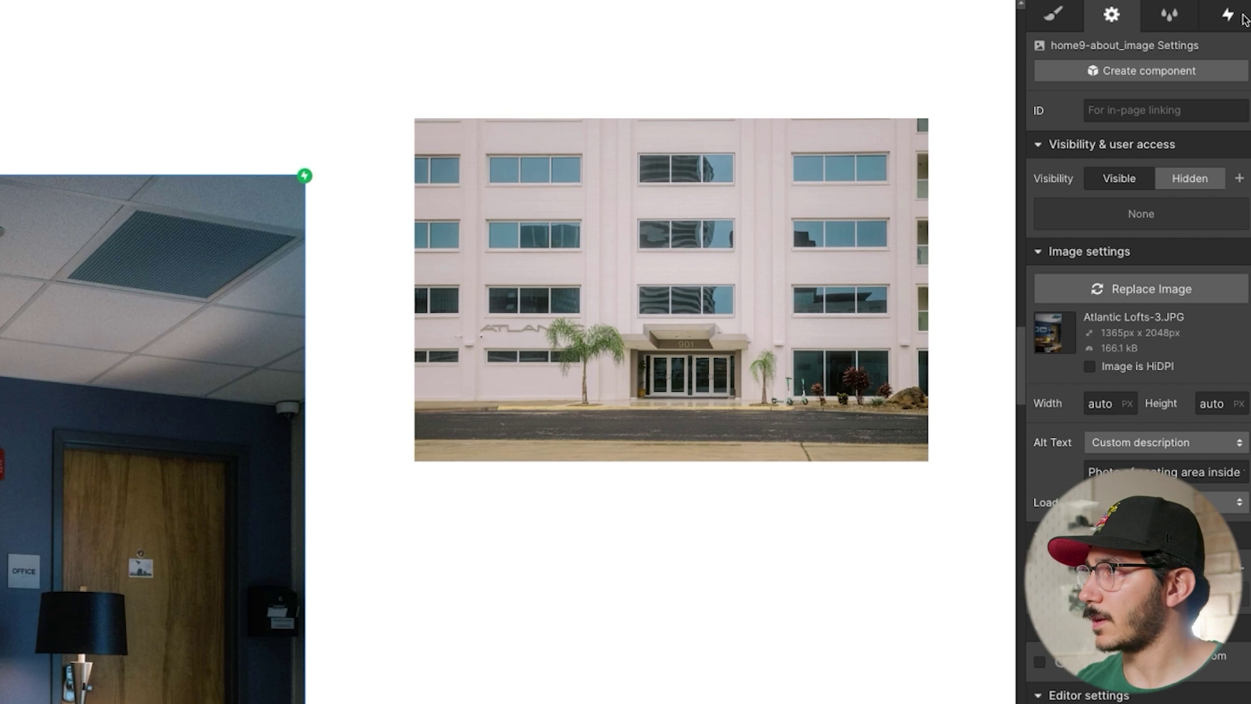
{"action": "left_click", "coordinate": [1243, 18]}
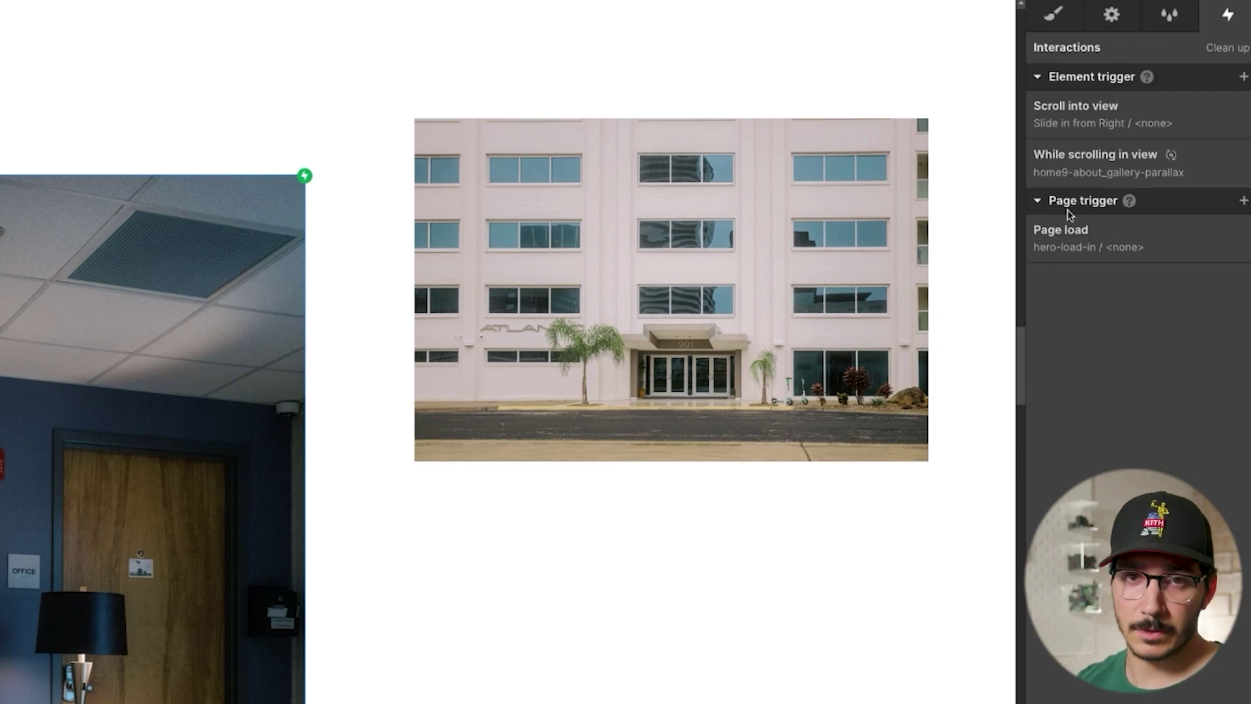
{"action": "left_click", "coordinate": [1137, 120]}
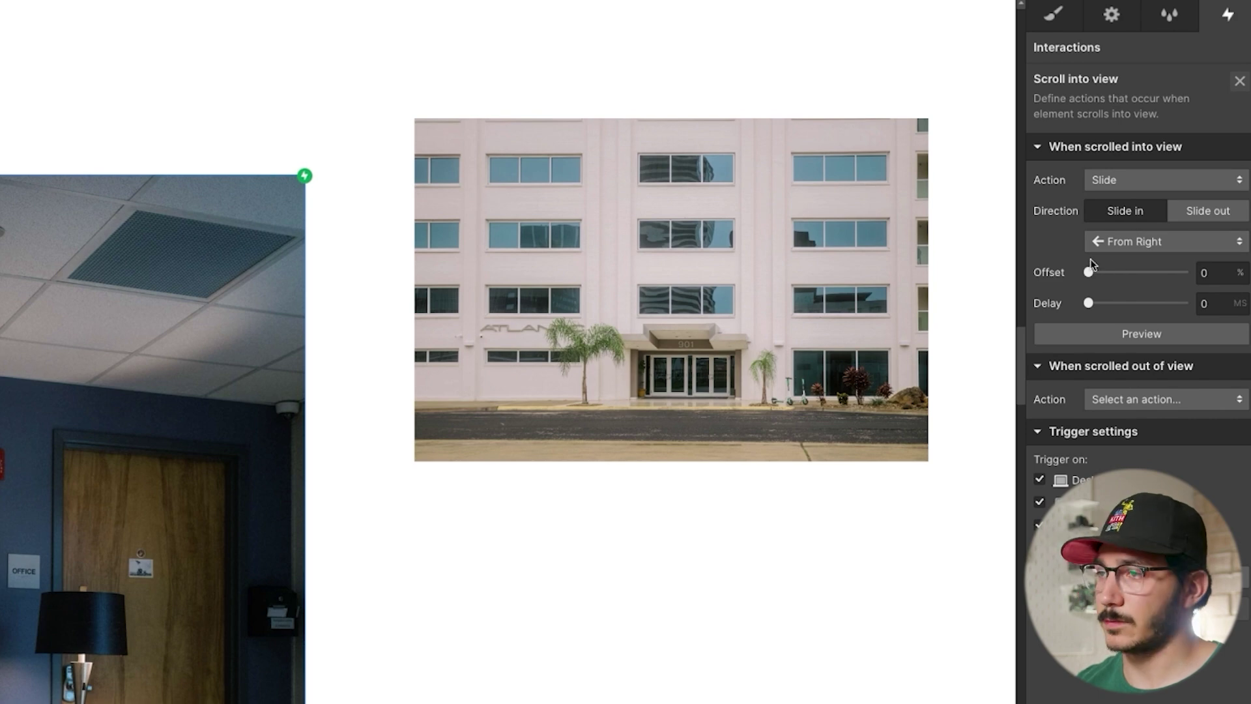
{"action": "left_click", "coordinate": [655, 345]}
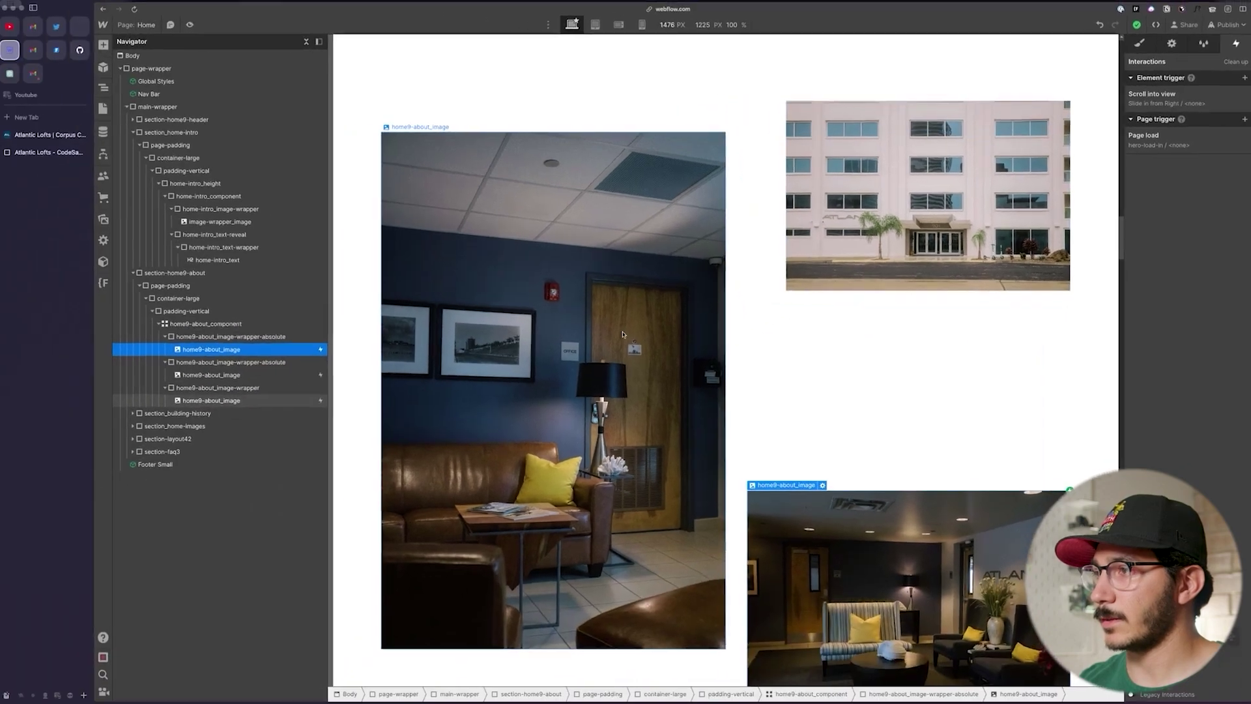
Step: Select the sofa photo again, open its While scrolling in view trigger and look over the about gallery's images
{"action": "left_click", "coordinate": [228, 408]}
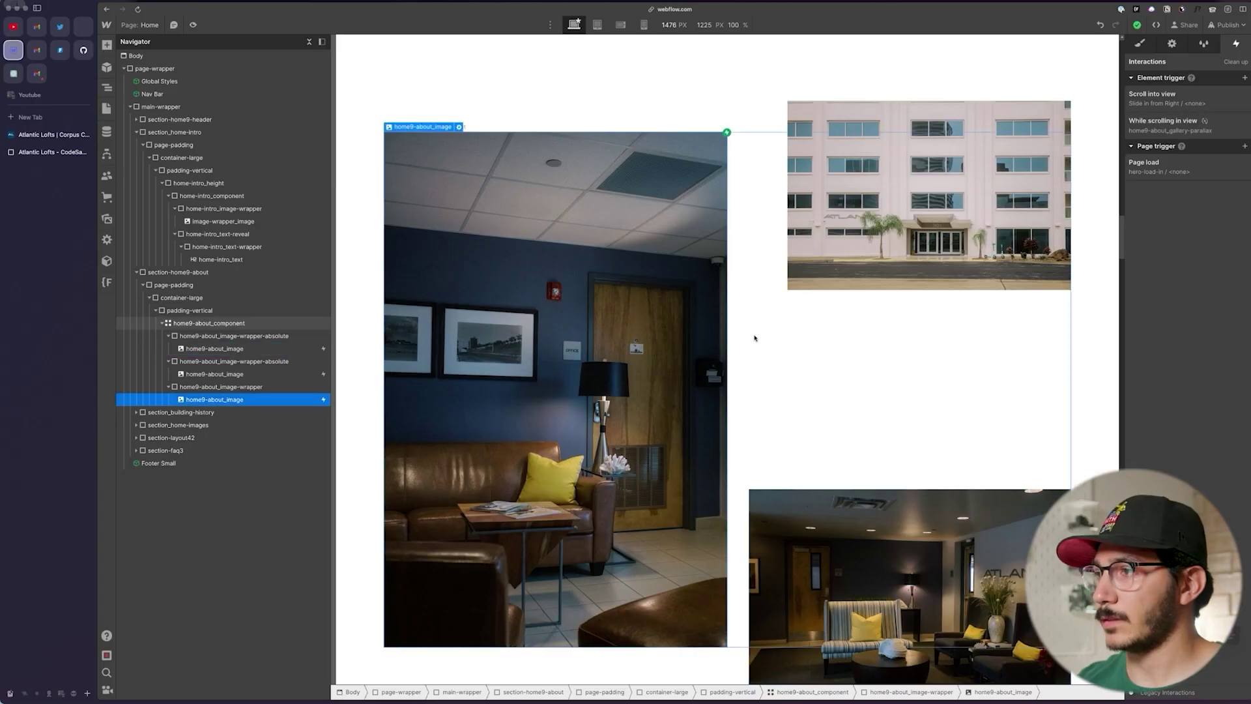
{"action": "left_click", "coordinate": [754, 336]}
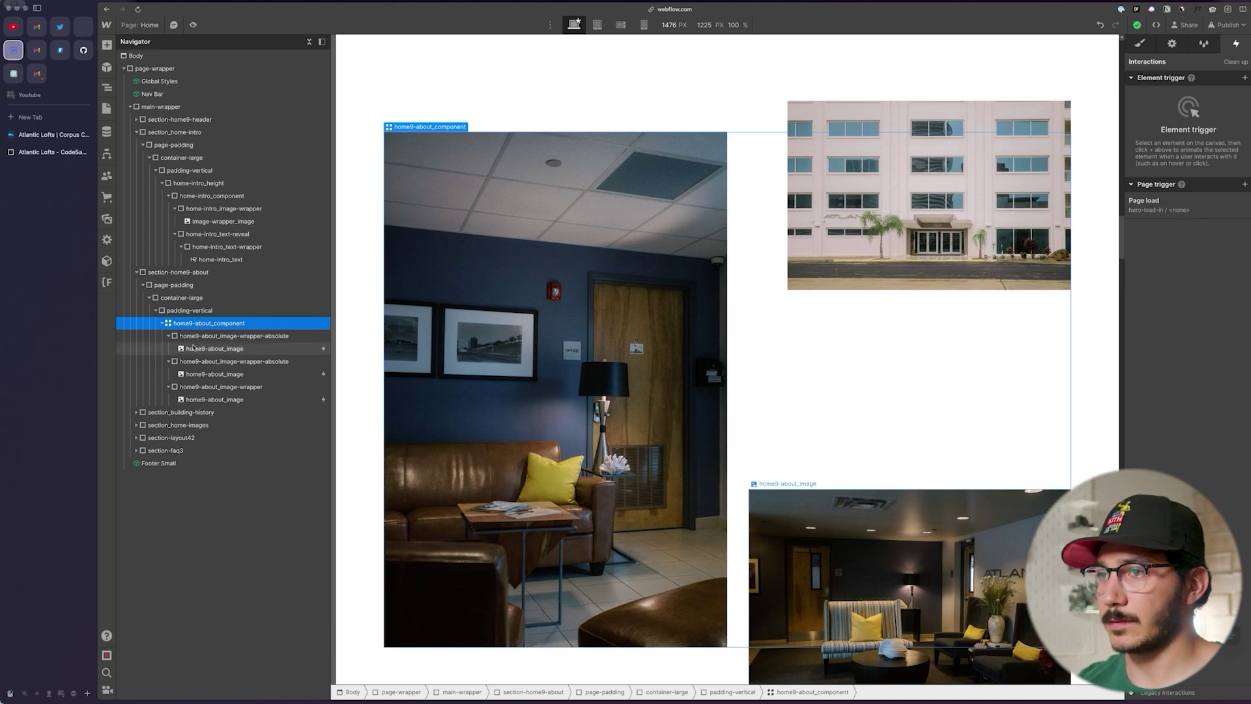
{"action": "left_click", "coordinate": [711, 456]}
{"action": "left_click", "coordinate": [1188, 129]}
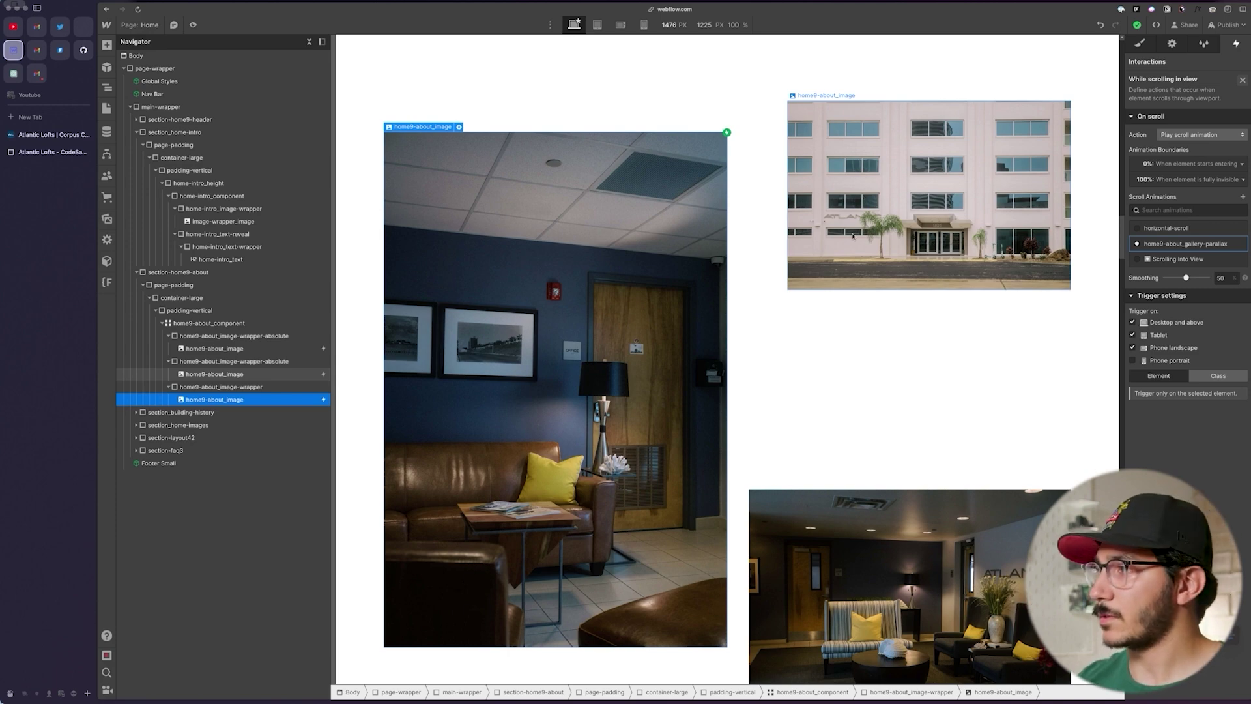
{"action": "scroll", "coordinate": [822, 268], "scroll_direction": "down", "scroll_amount": 5}
{"action": "scroll", "coordinate": [818, 261], "scroll_direction": "up", "scroll_amount": 7}
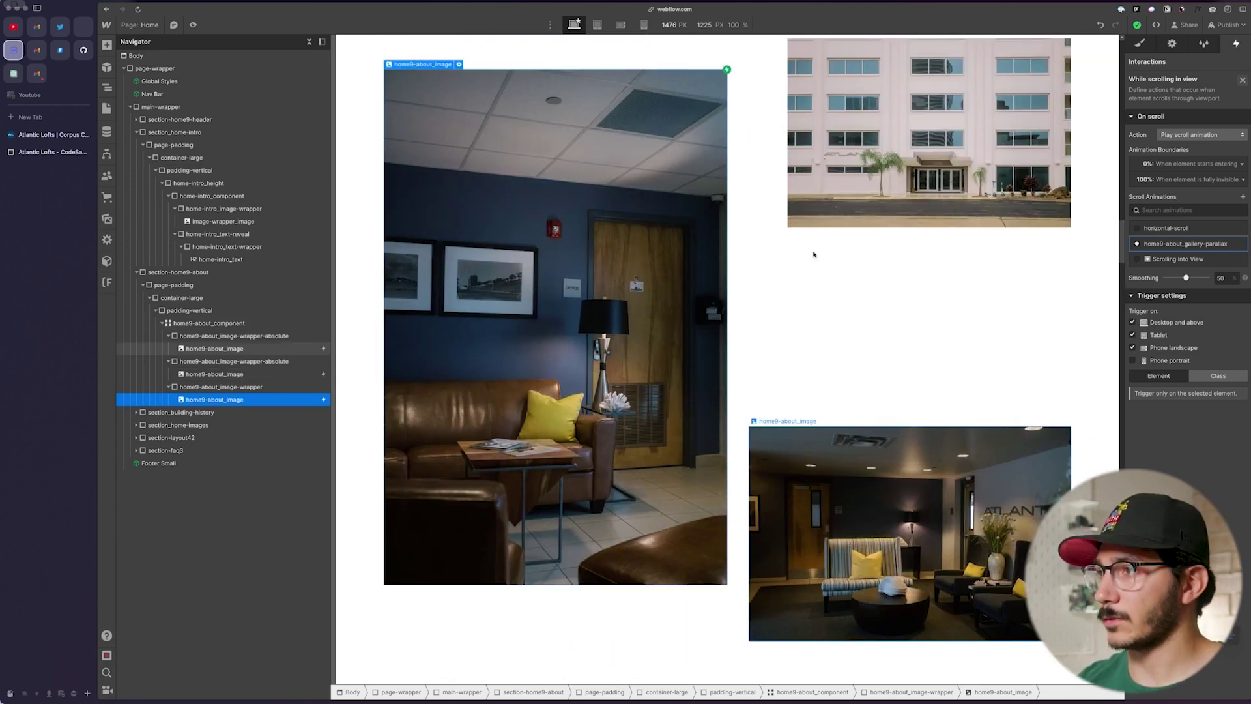
{"action": "scroll", "coordinate": [813, 254], "scroll_direction": "down", "scroll_amount": 8}
{"action": "scroll", "coordinate": [814, 254], "scroll_direction": "up", "scroll_amount": 7}
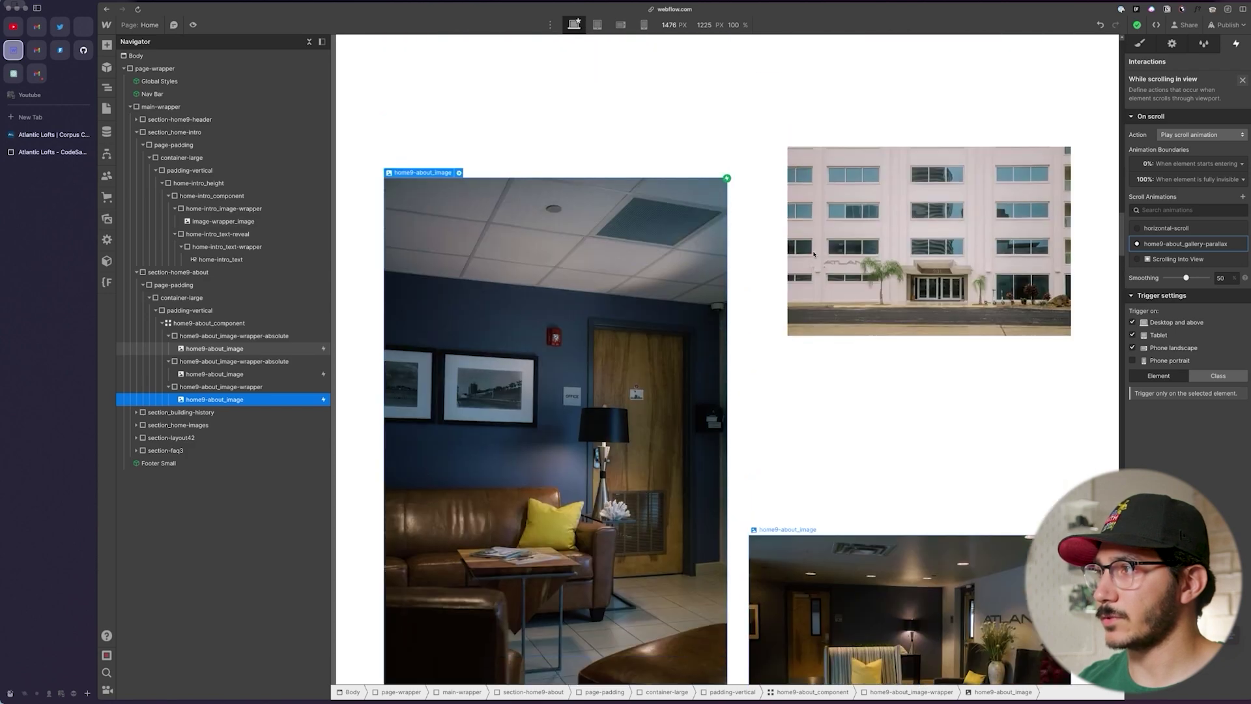
{"action": "scroll", "coordinate": [814, 254], "scroll_direction": "down", "scroll_amount": 1}
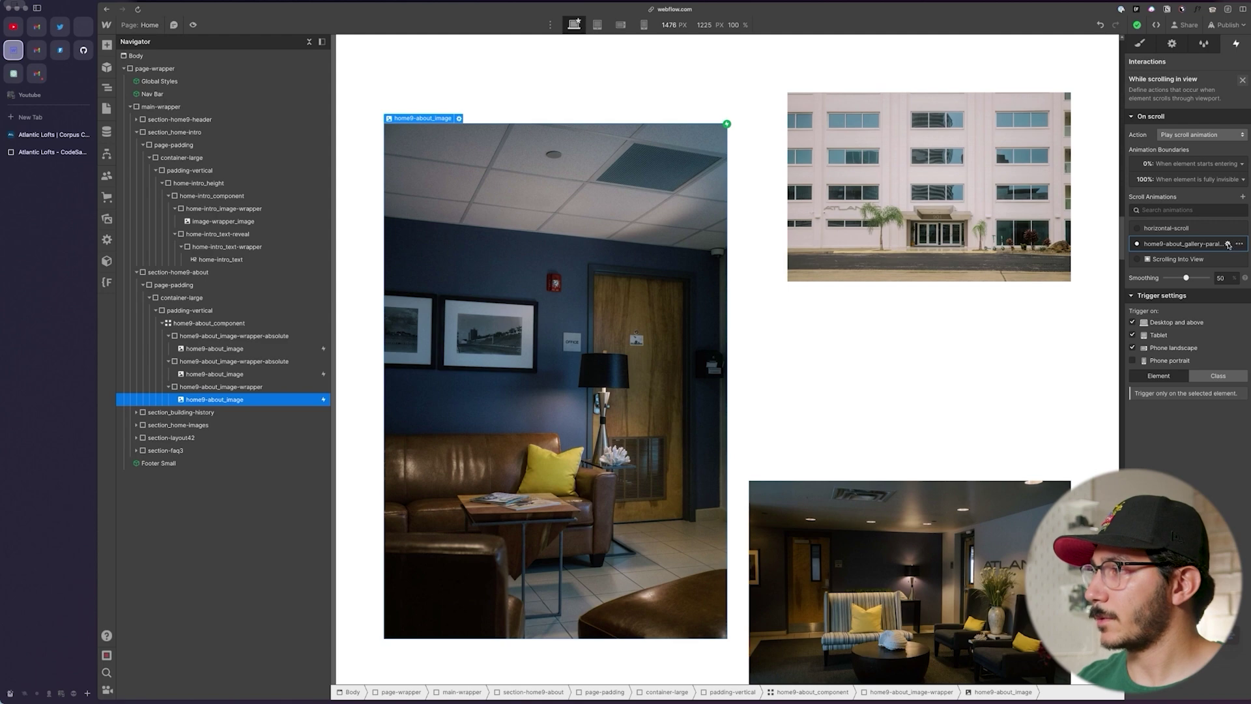
Step: In the home9-about_gallery-parallax animation, set the vertical offset of the image wrapper's 0% Move action to 12 REM
{"action": "left_click", "coordinate": [1228, 244]}
{"action": "scroll", "coordinate": [700, 235], "scroll_direction": "down", "scroll_amount": 3}
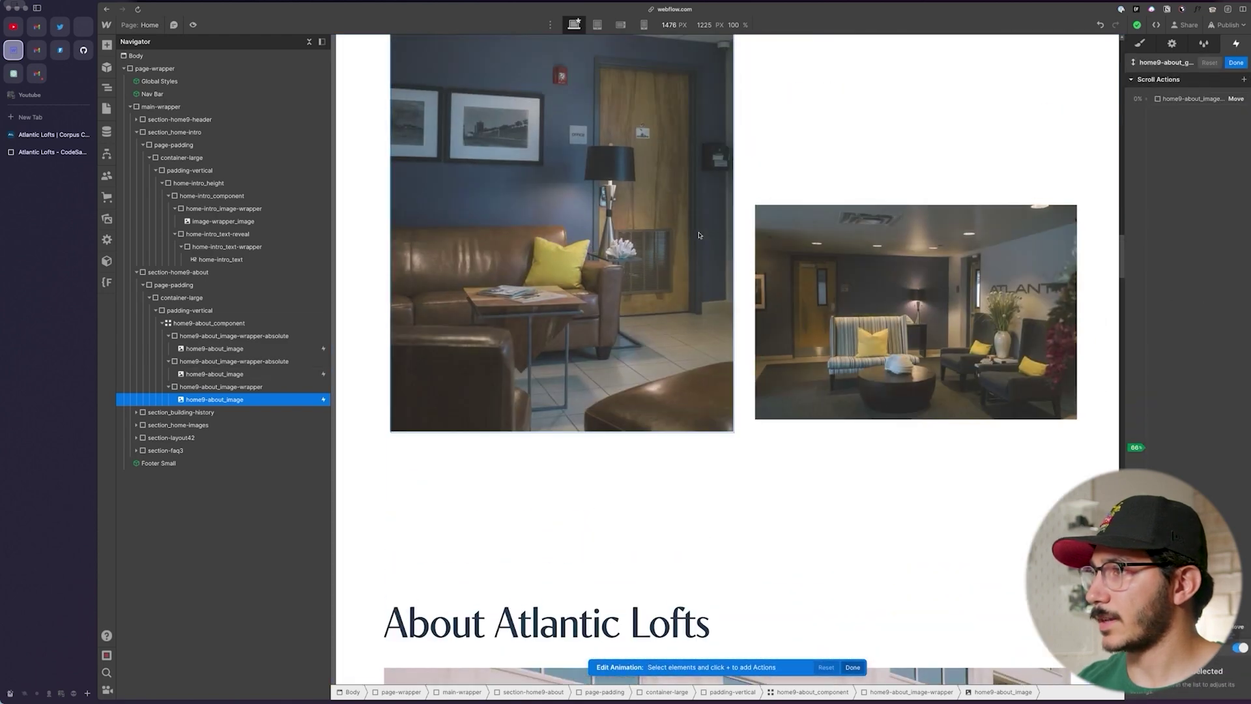
{"action": "scroll", "coordinate": [699, 235], "scroll_direction": "up", "scroll_amount": 3}
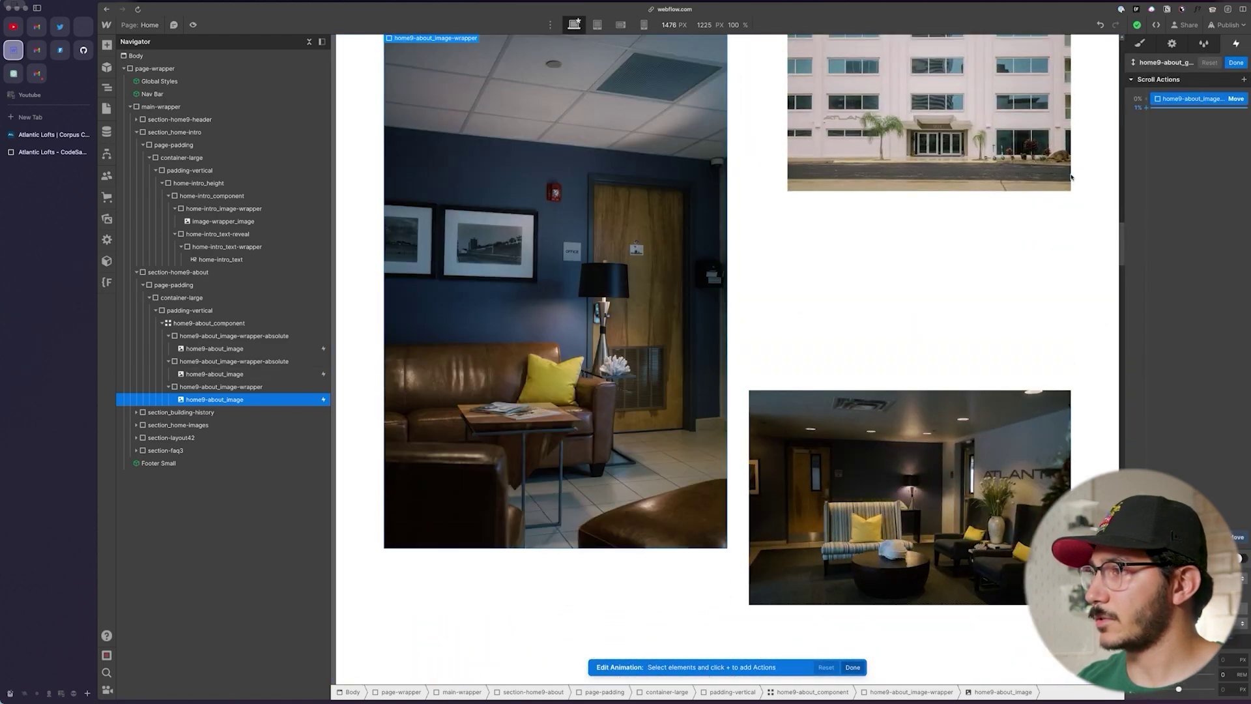
{"action": "left_click_drag", "start_coordinate": [1164, 125], "coordinate": [1206, 161]}
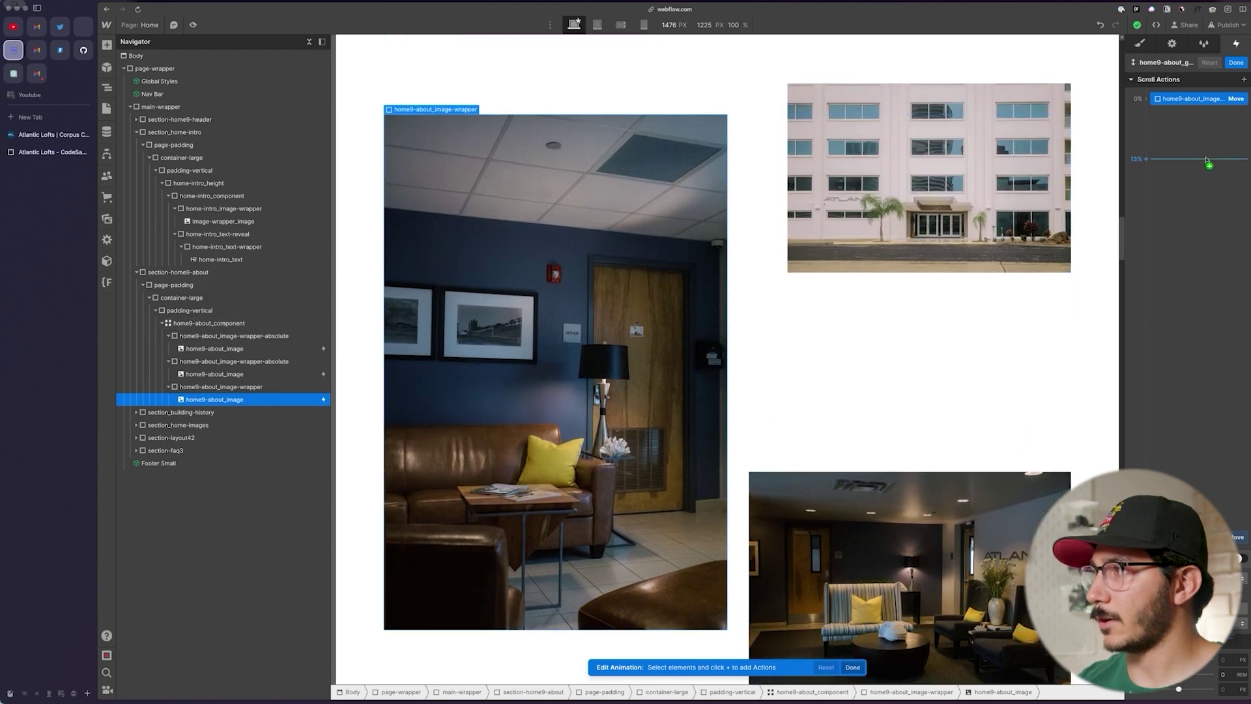
{"action": "scroll", "coordinate": [798, 313], "scroll_direction": "up", "scroll_amount": 6}
{"action": "scroll", "coordinate": [798, 313], "scroll_direction": "down", "scroll_amount": 7}
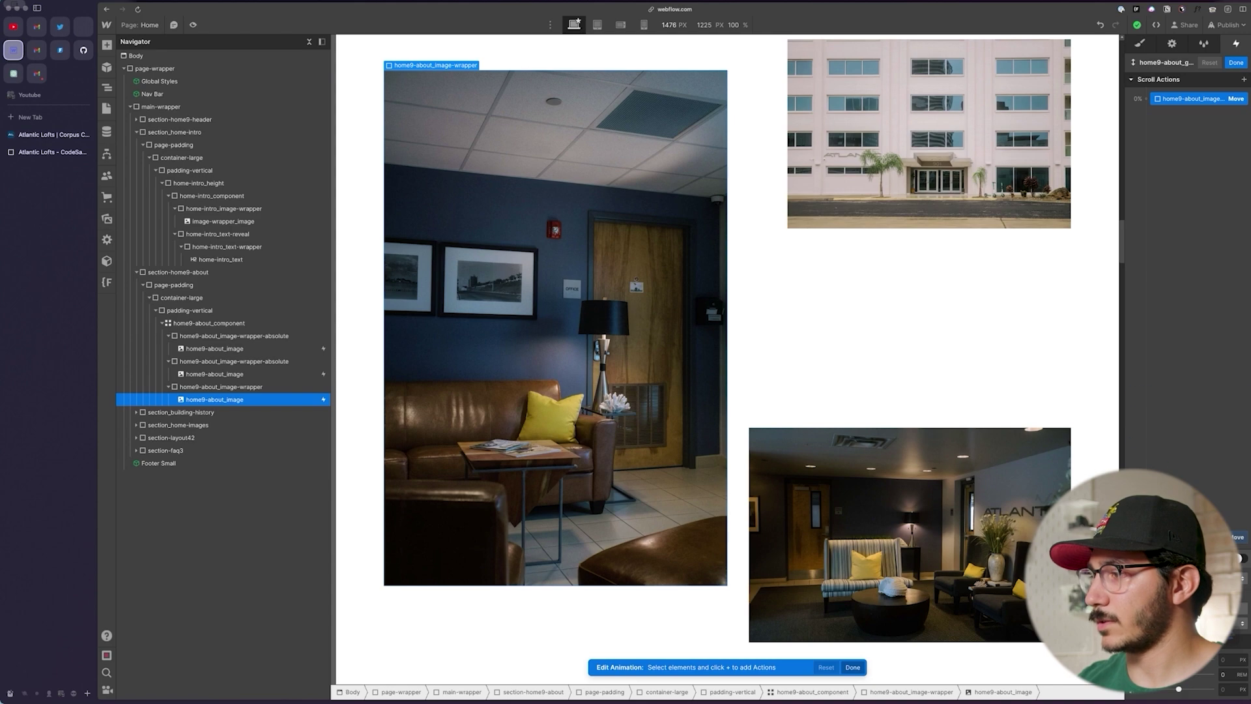
{"action": "type", "text": "12"}
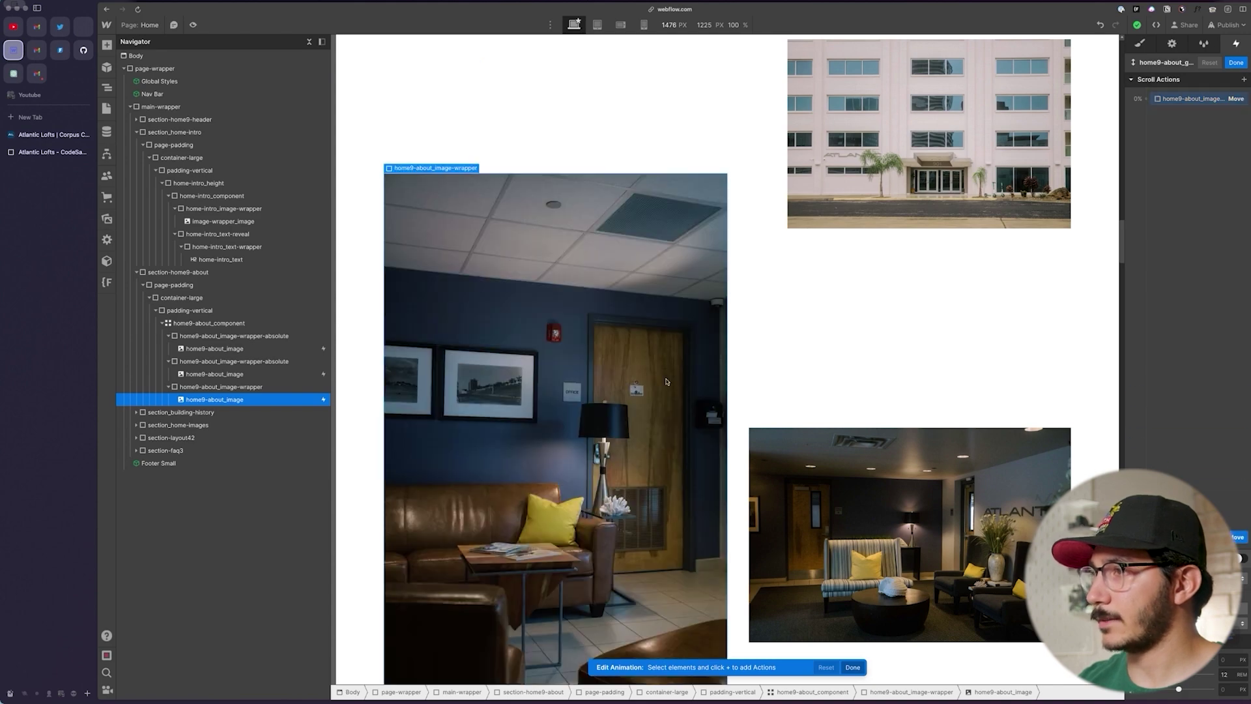
{"action": "scroll", "coordinate": [666, 382], "scroll_direction": "up", "scroll_amount": 5}
{"action": "scroll", "coordinate": [679, 371], "scroll_direction": "down", "scroll_amount": 10}
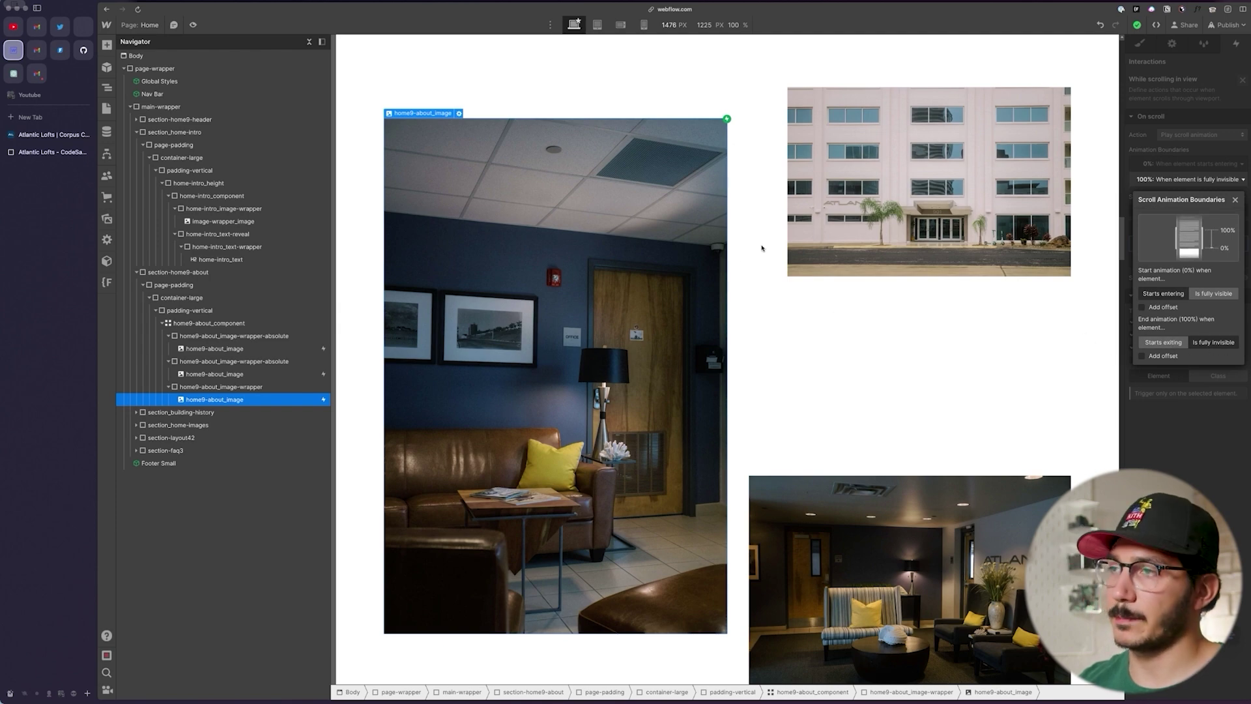
Step: Close the Scroll Animation Boundaries settings and view the transition from the home intro image to the about gallery
{"action": "left_click", "coordinate": [769, 287]}
{"action": "scroll", "coordinate": [740, 195], "scroll_direction": "up", "scroll_amount": 10}
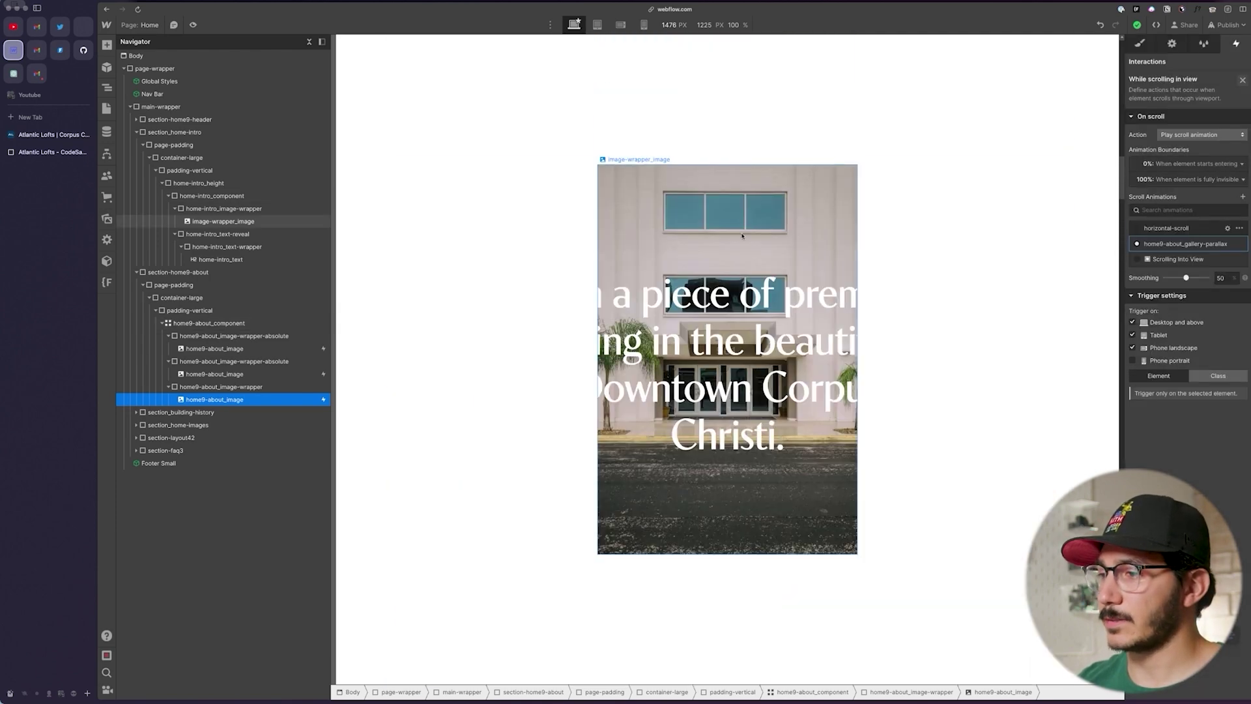
{"action": "scroll", "coordinate": [422, 563], "scroll_direction": "down", "scroll_amount": 2}
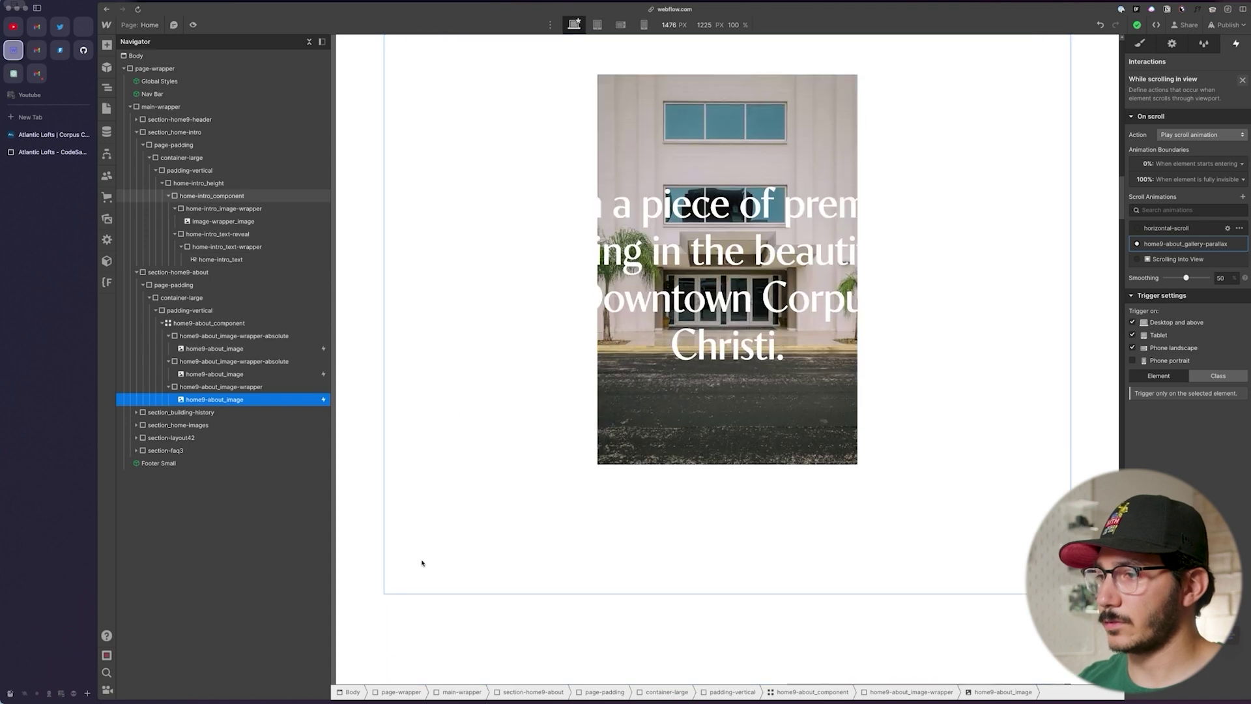
{"action": "scroll", "coordinate": [404, 559], "scroll_direction": "down", "scroll_amount": 1}
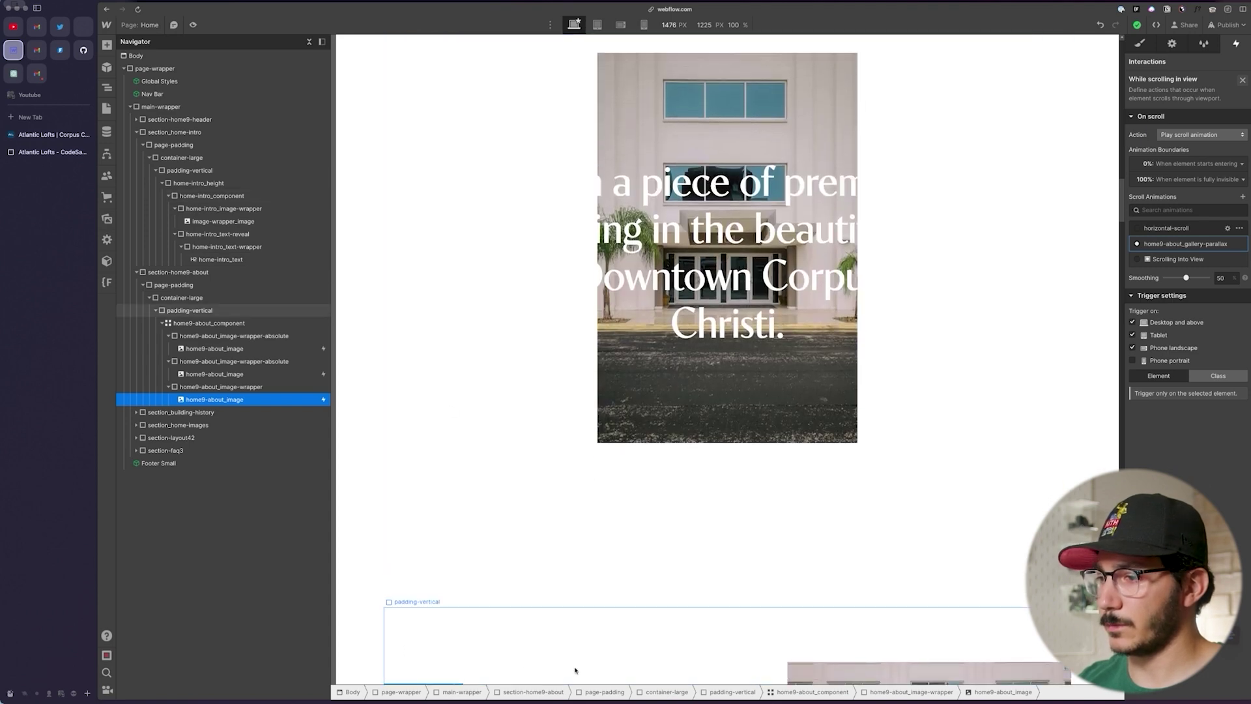
Step: Look through the about gallery images down to the About Atlantic Lofts section and select its building photo
{"action": "scroll", "coordinate": [512, 610], "scroll_direction": "down", "scroll_amount": 15}
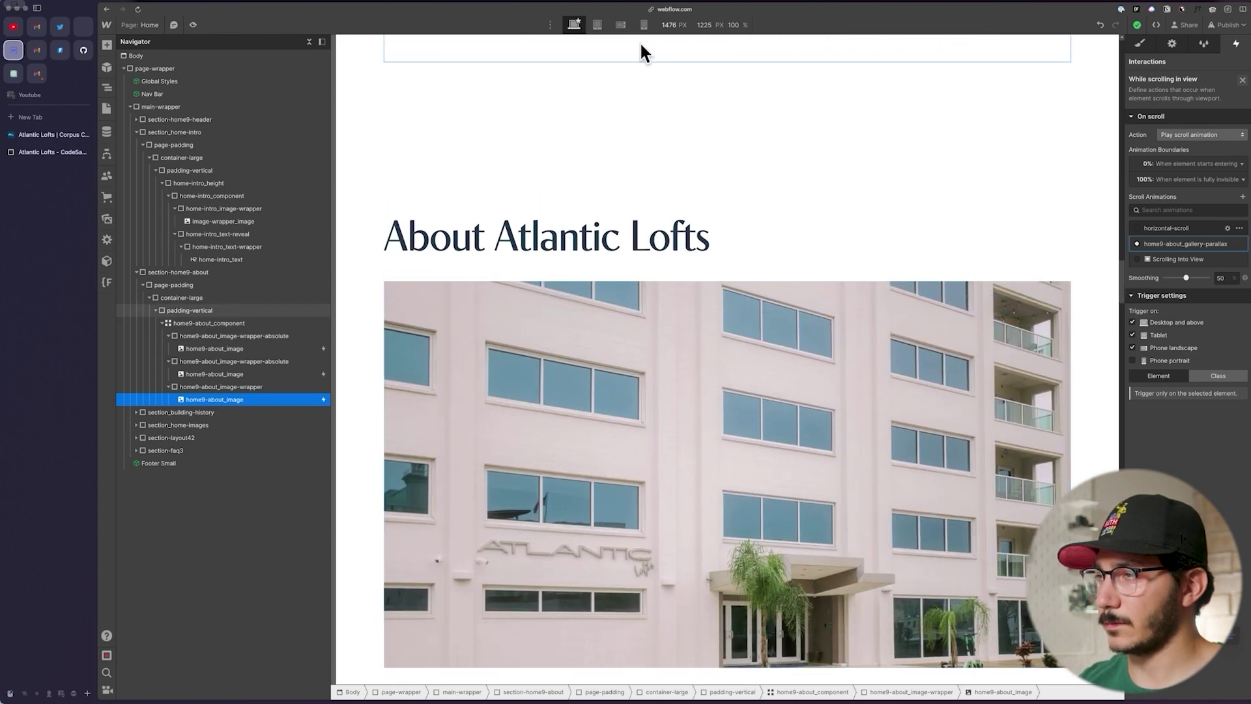
{"action": "scroll", "coordinate": [754, 237], "scroll_direction": "up", "scroll_amount": 10}
{"action": "scroll", "coordinate": [694, 344], "scroll_direction": "down", "scroll_amount": 6}
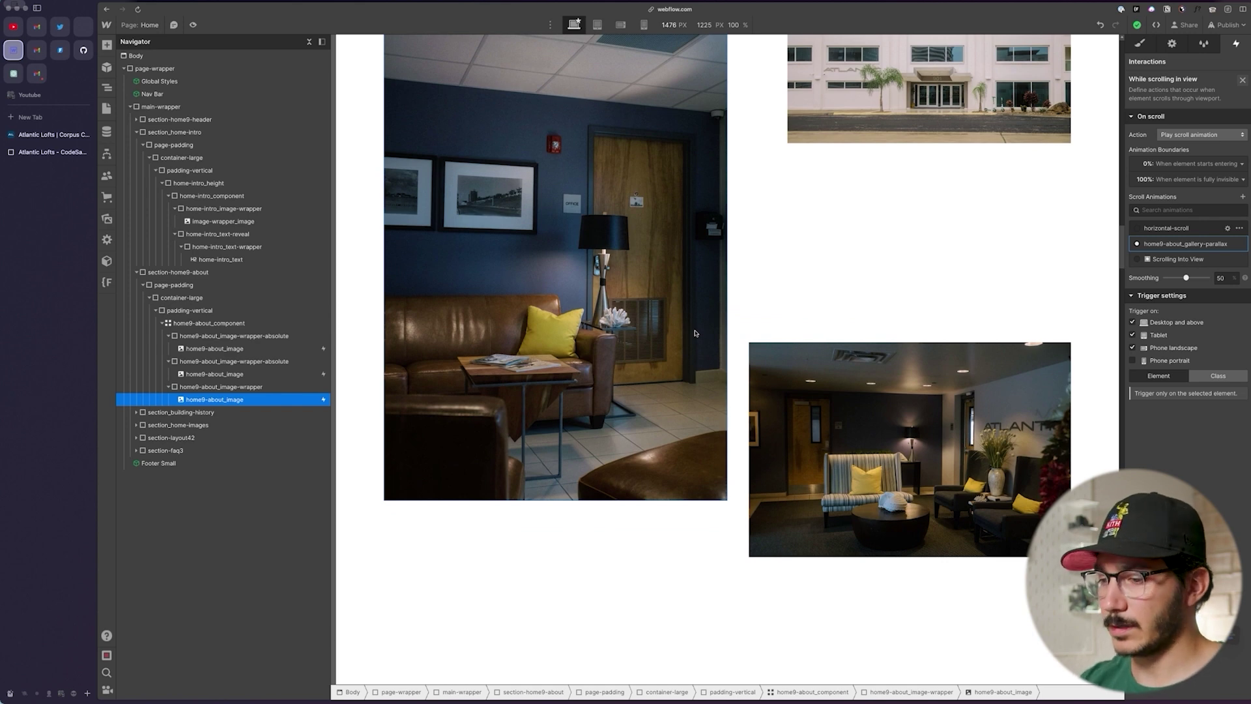
{"action": "scroll", "coordinate": [694, 333], "scroll_direction": "down", "scroll_amount": 7}
{"action": "left_click", "coordinate": [573, 394]}
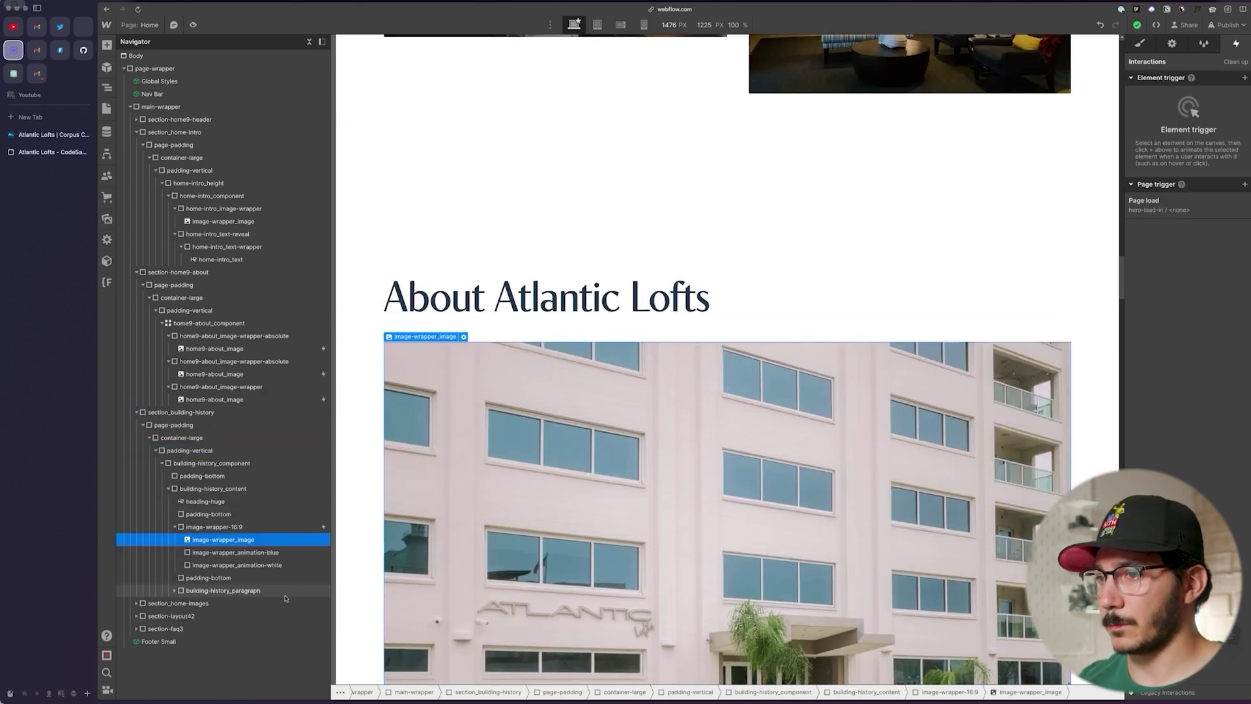
Step: Open the image-cover-animation from the Scroll into view trigger of the building photo's image-wrapper-16:9
{"action": "left_click", "coordinate": [261, 527]}
{"action": "scroll", "coordinate": [498, 449], "scroll_direction": "down", "scroll_amount": 2}
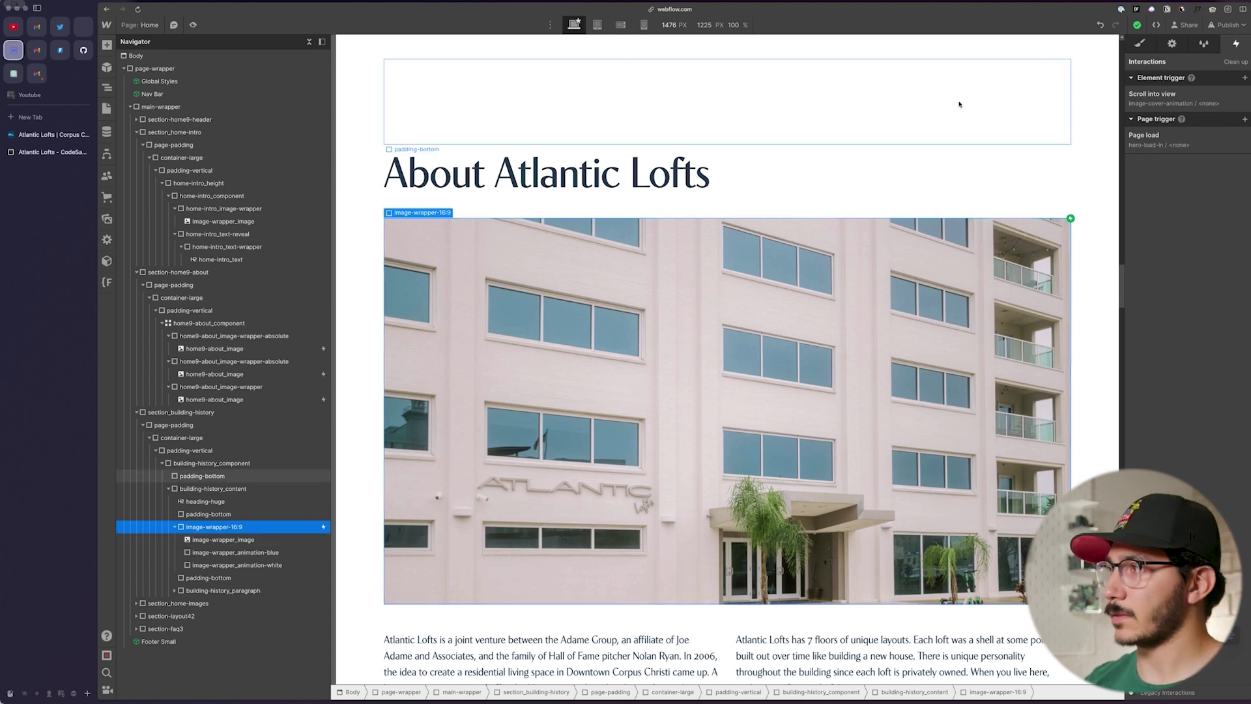
{"action": "left_click", "coordinate": [1153, 94]}
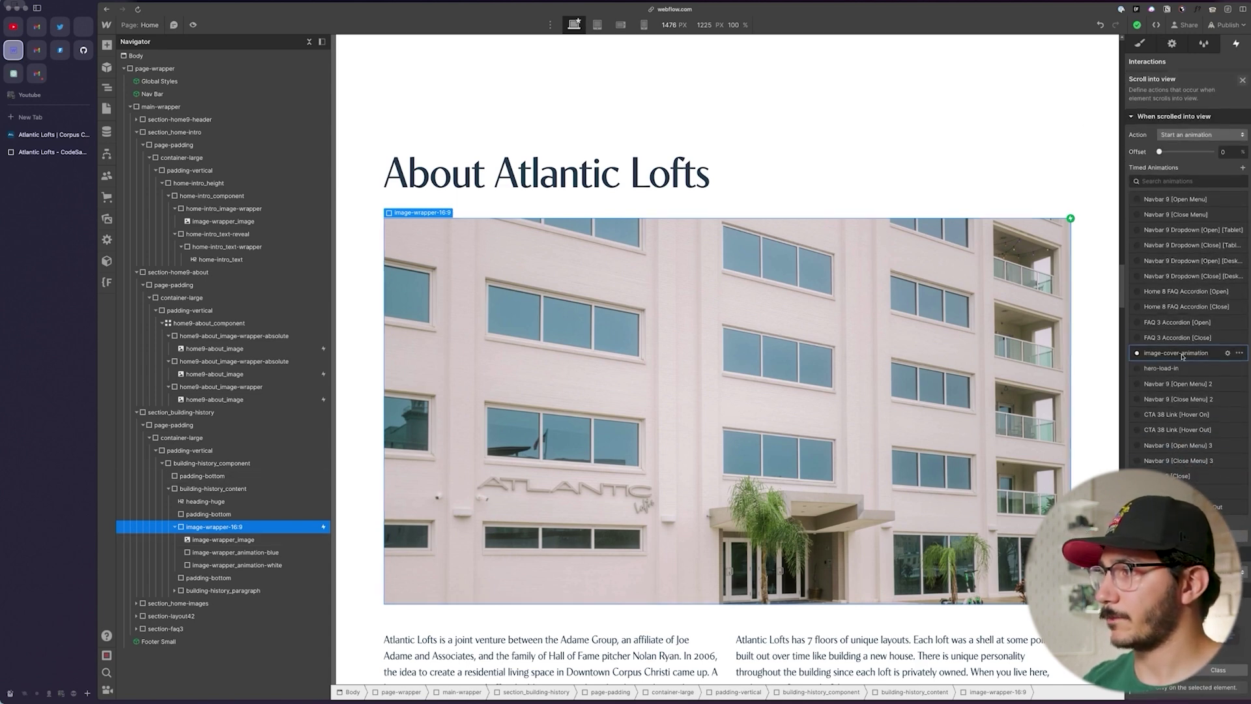
{"action": "left_click", "coordinate": [1228, 353]}
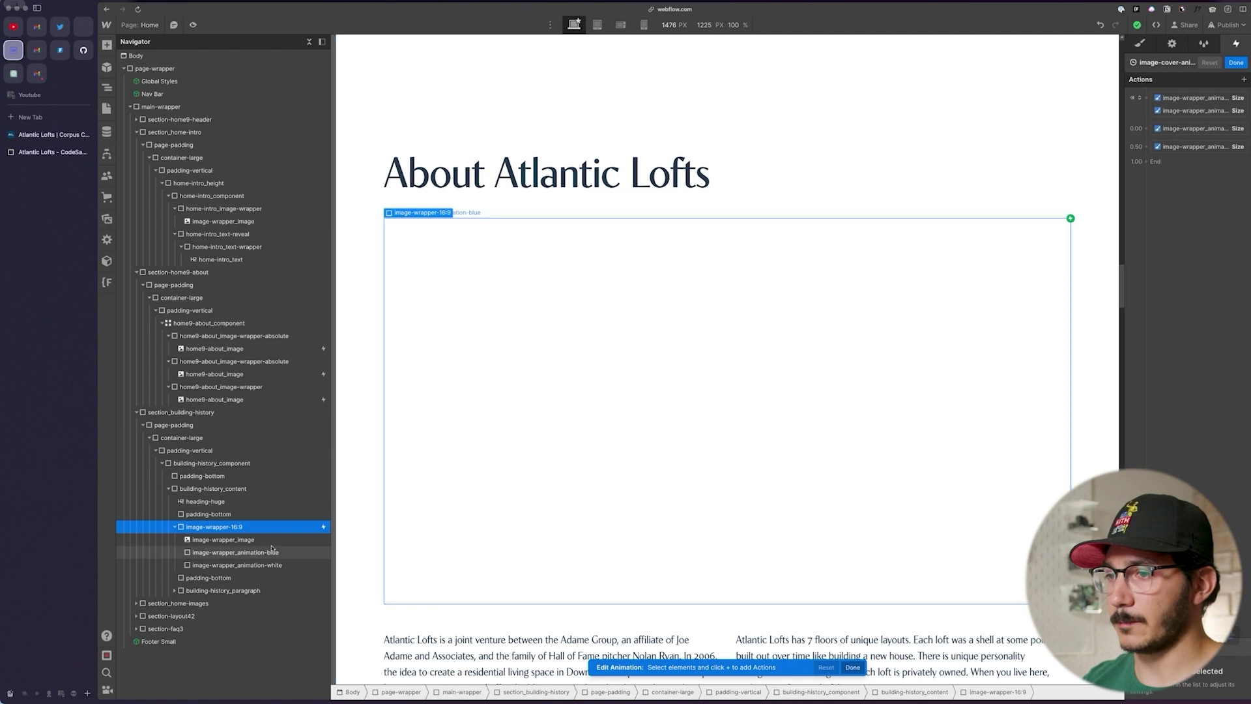
Step: Examine how the wrapper's image, image-wrapper_animation-blue and image-wrapper_animation-white elements are layered, and which animation actions target each overlay
{"action": "left_click", "coordinate": [242, 551]}
{"action": "left_click", "coordinate": [222, 526]}
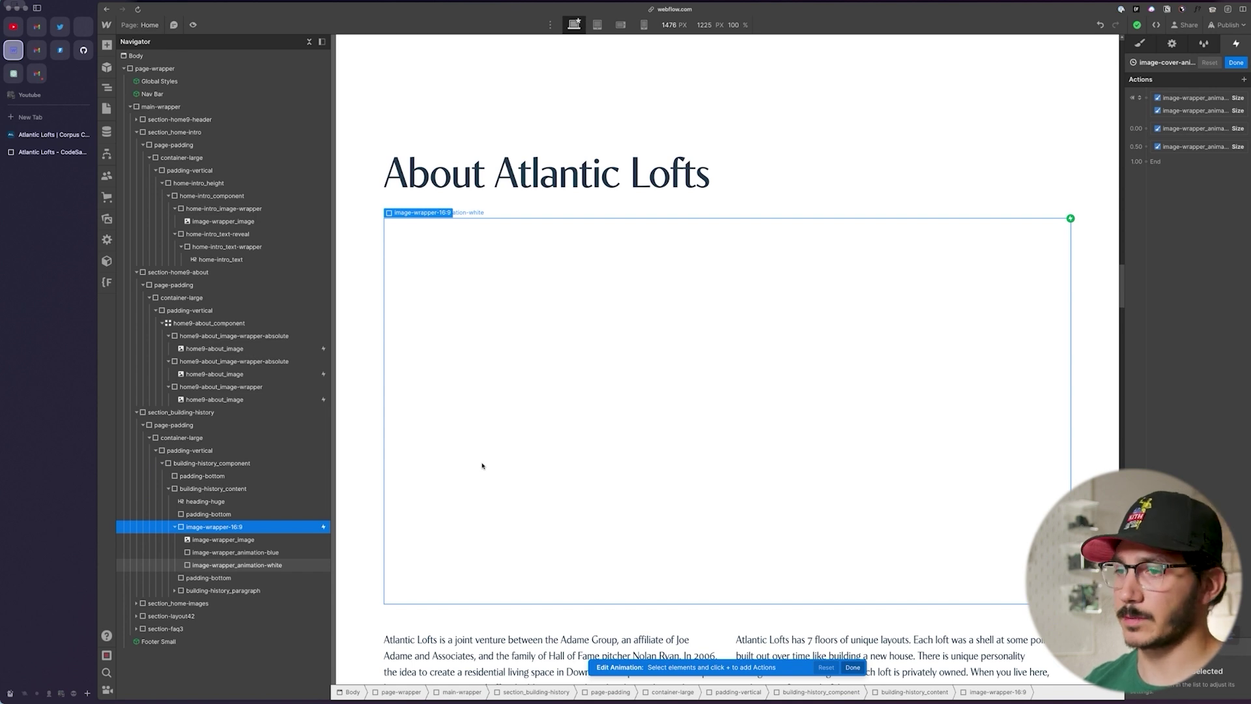
{"action": "left_click", "coordinate": [241, 541]}
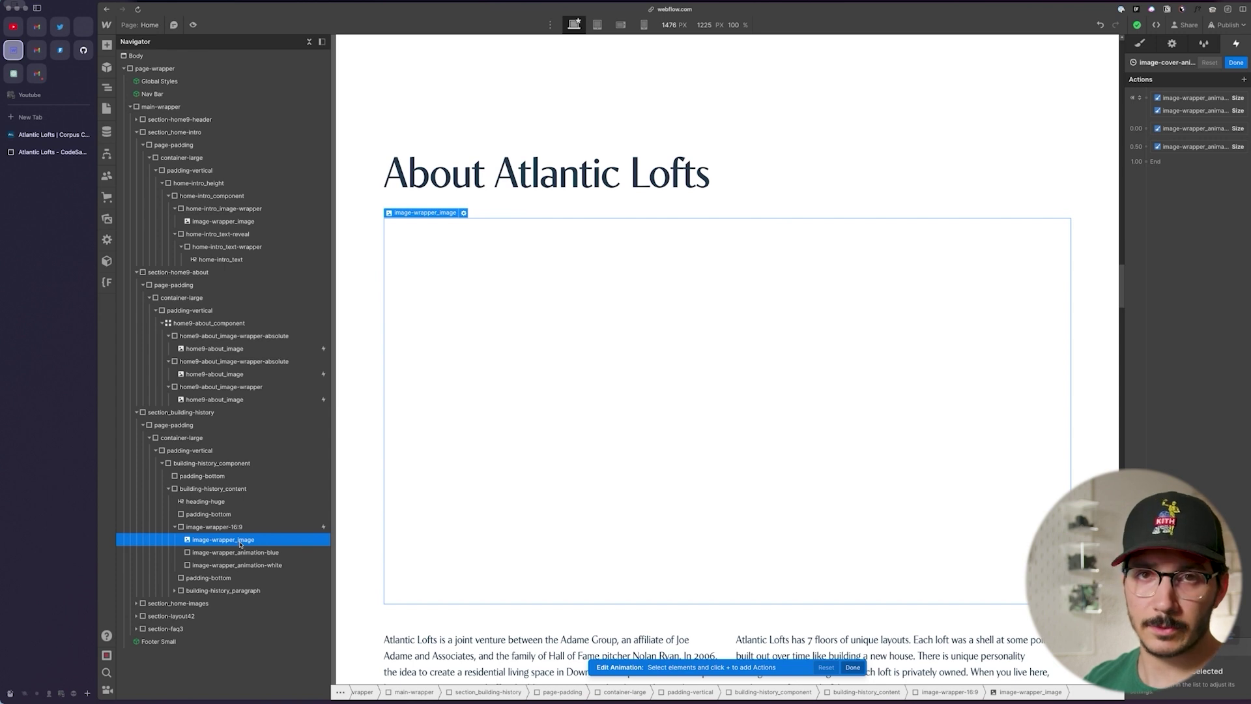
{"action": "left_click", "coordinate": [239, 554]}
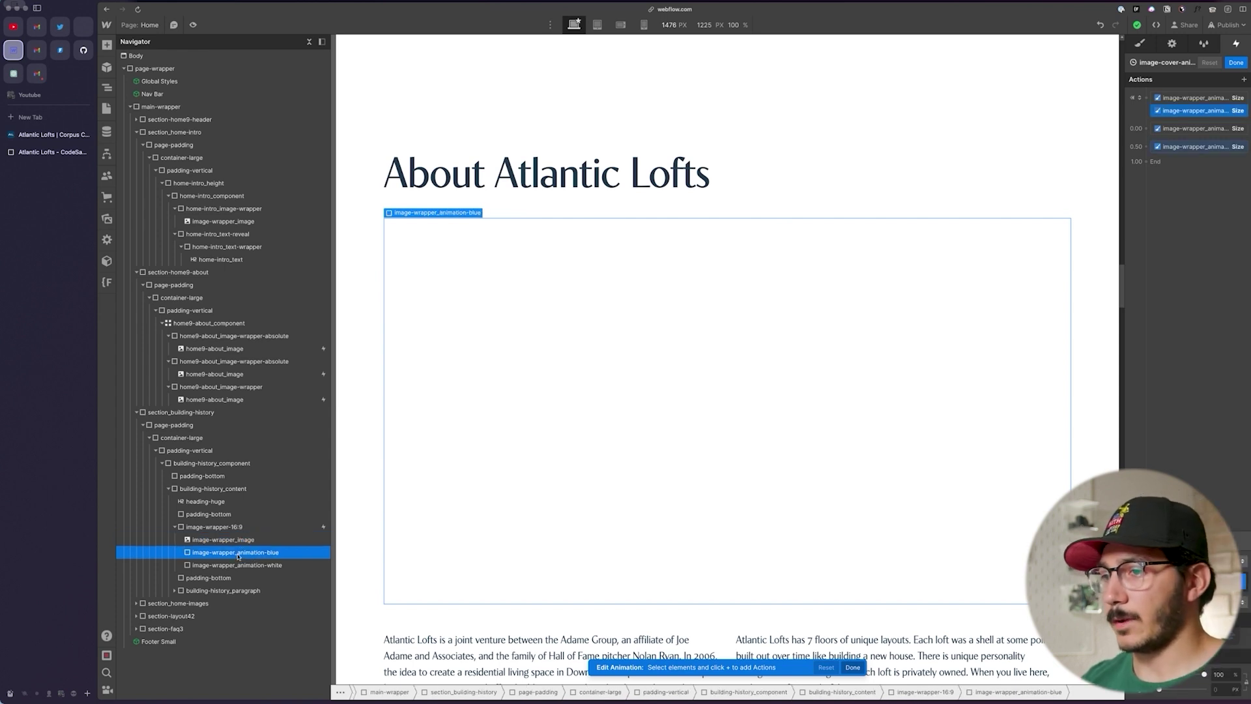
{"action": "left_click", "coordinate": [237, 565]}
{"action": "left_click", "coordinate": [237, 553]}
{"action": "left_click", "coordinate": [237, 566]}
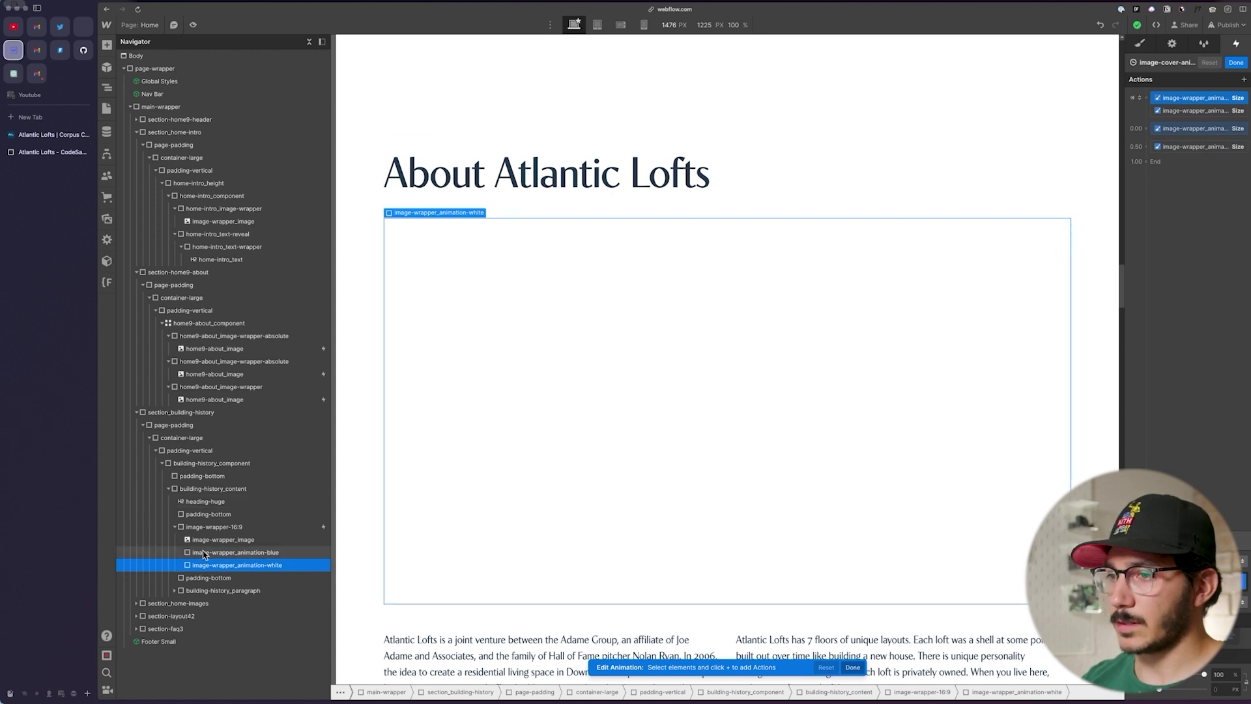
{"action": "left_click", "coordinate": [206, 556]}
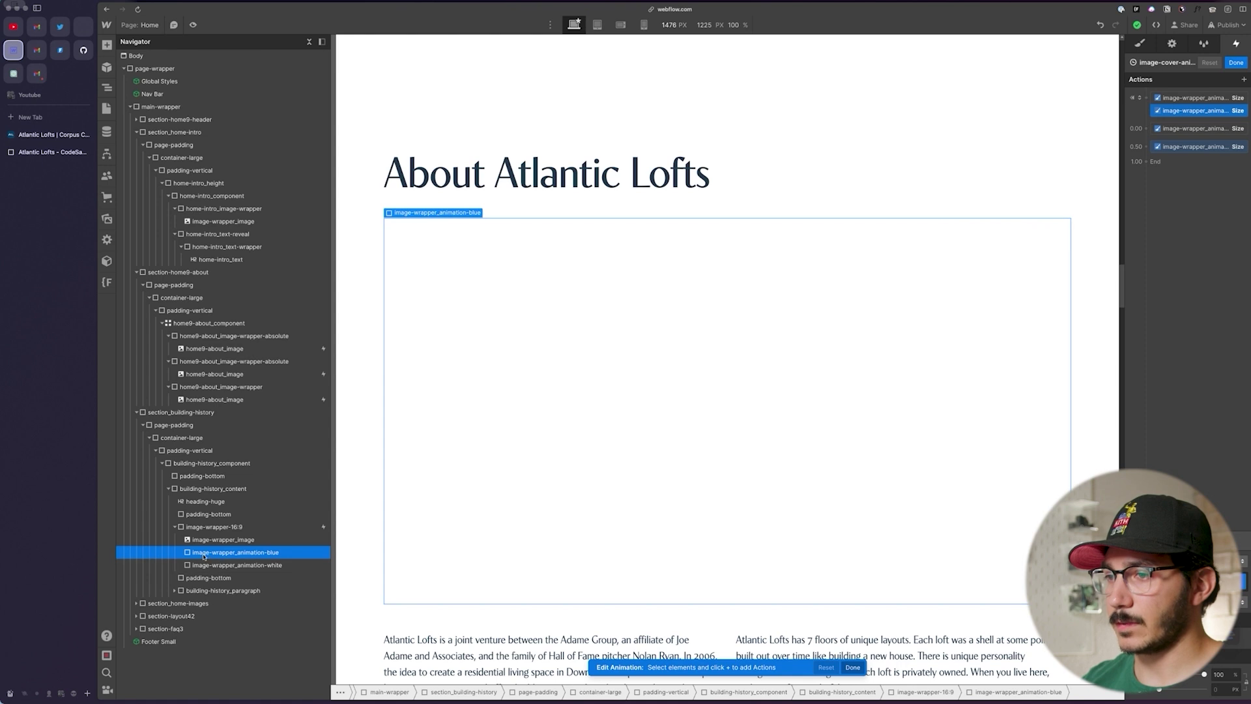
{"action": "left_click", "coordinate": [260, 566]}
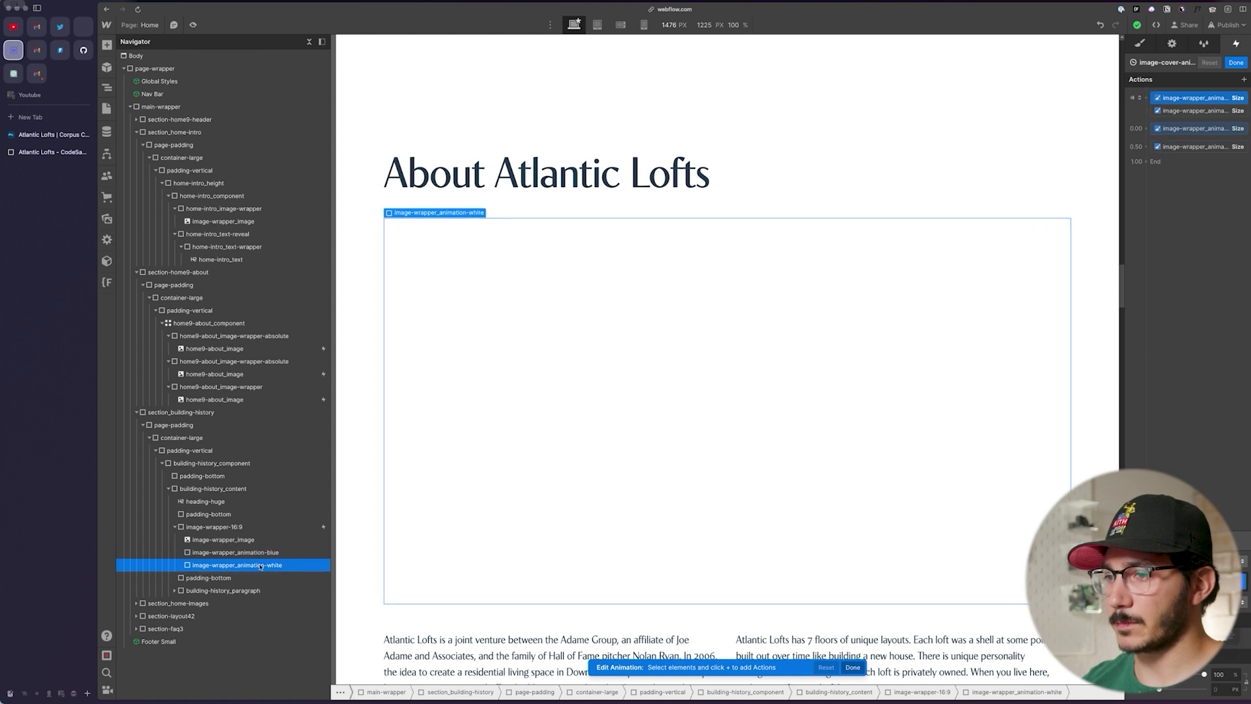
{"action": "left_click", "coordinate": [208, 553]}
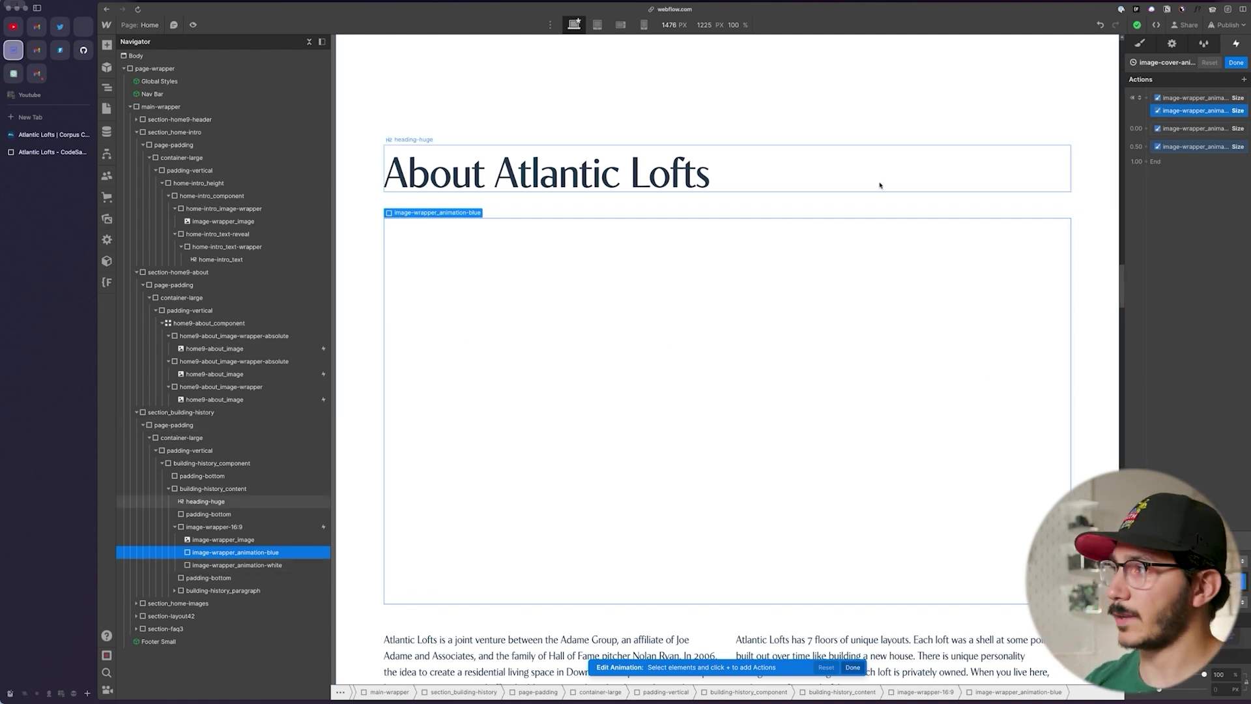
Step: Close the image-cover-animation editor and check the blue and white overlay elements over the building photo
{"action": "left_click", "coordinate": [847, 221]}
{"action": "left_click", "coordinate": [1209, 233]}
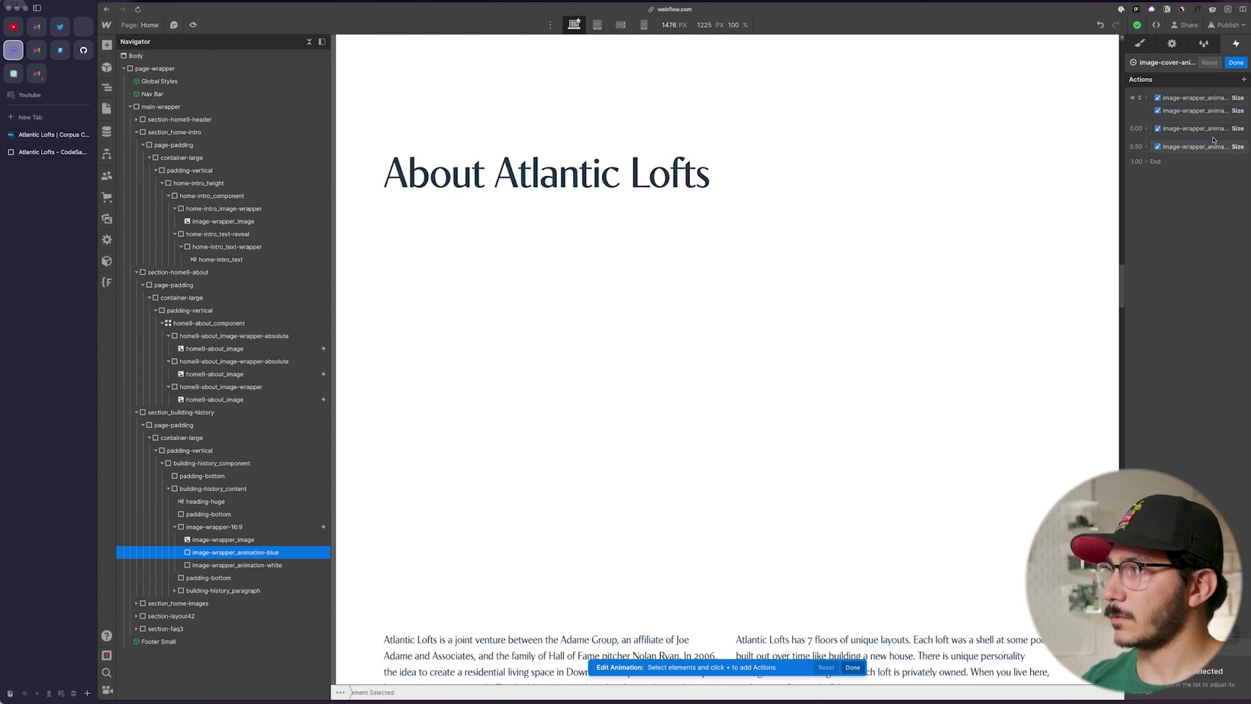
{"action": "left_click", "coordinate": [1237, 62]}
{"action": "left_click", "coordinate": [1050, 295]}
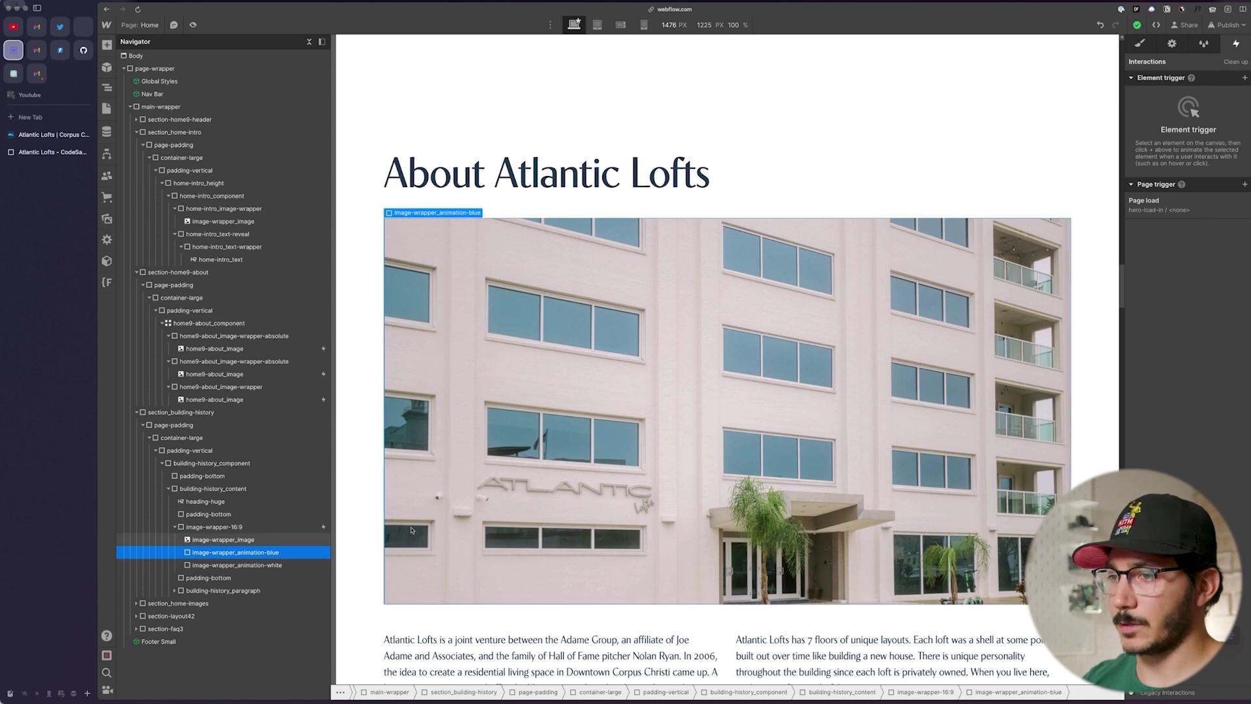
{"action": "left_click", "coordinate": [265, 567]}
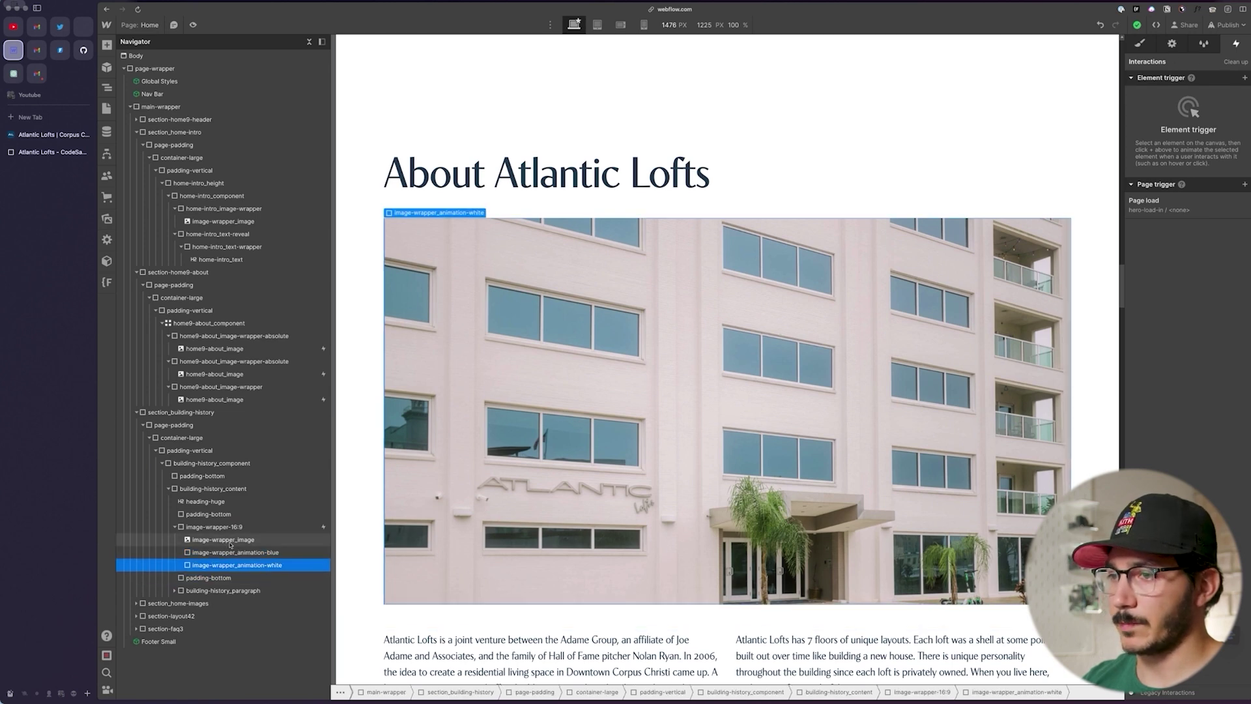
Step: Reopen image-cover-animation from the image-wrapper-16:9 trigger and review each Size action of the white and blue overlays
{"action": "left_click", "coordinate": [215, 526]}
{"action": "left_click", "coordinate": [1183, 98]}
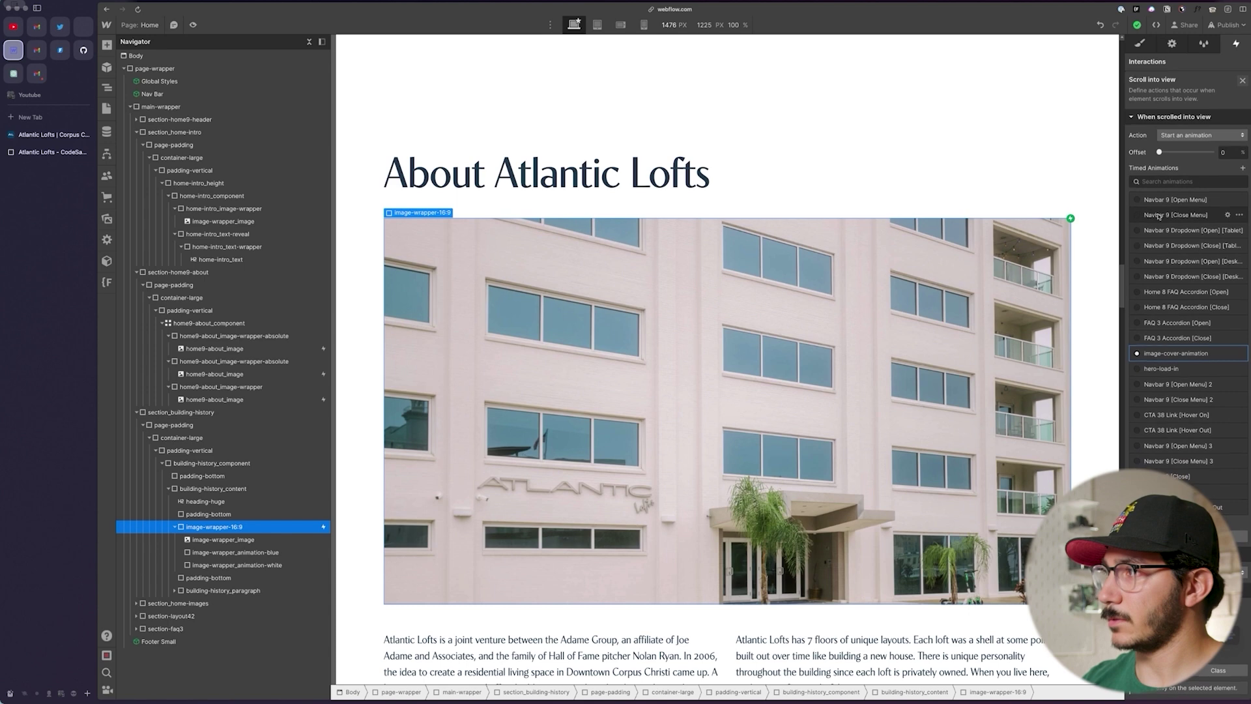
{"action": "left_click", "coordinate": [1228, 352]}
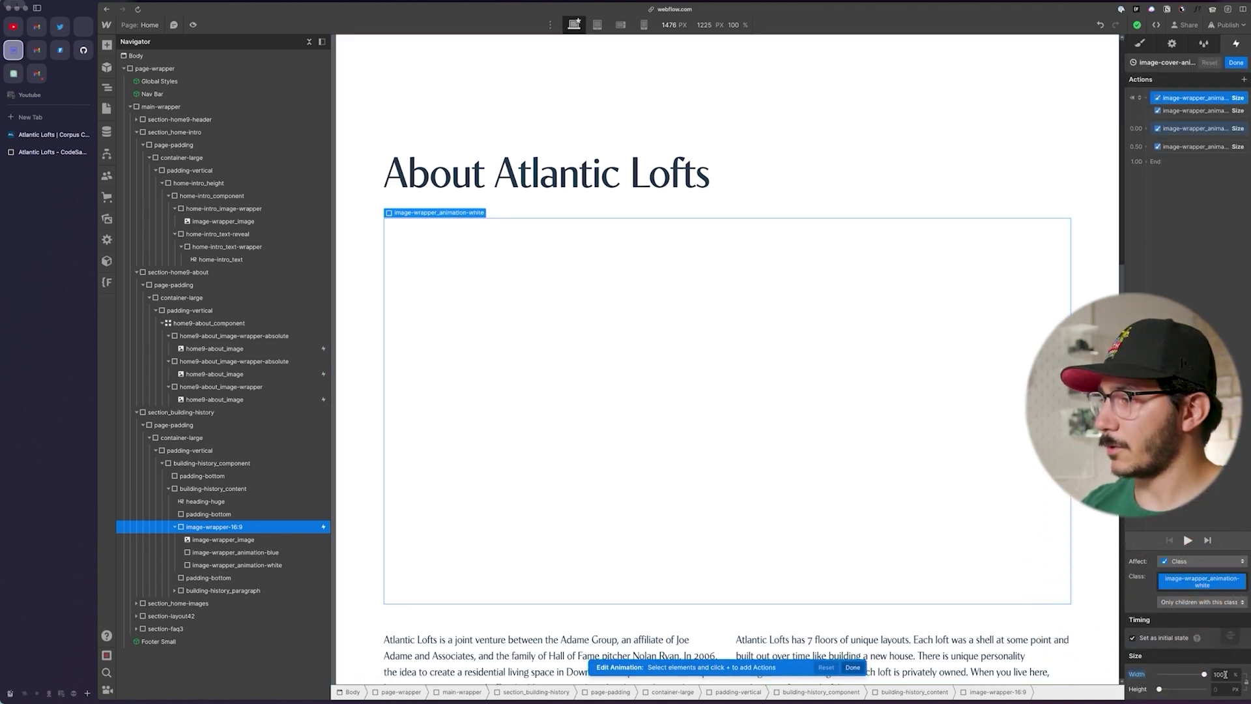
{"action": "left_click", "coordinate": [1196, 110]}
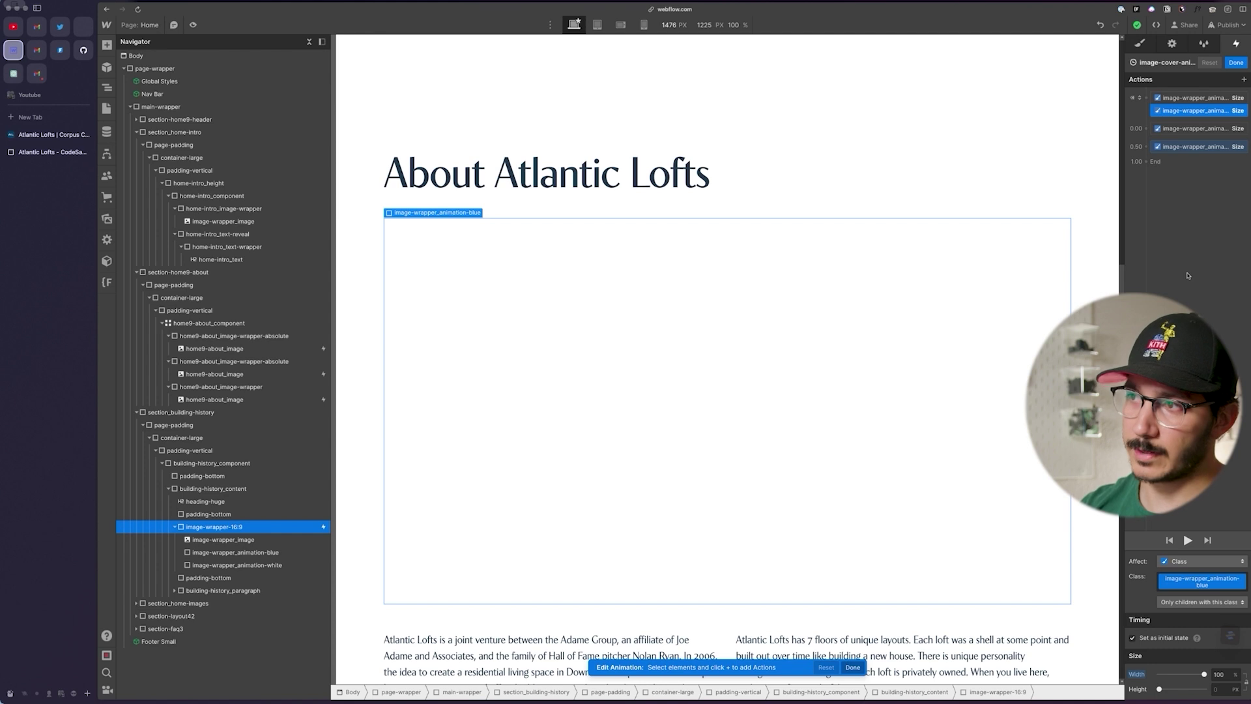
{"action": "left_click", "coordinate": [1206, 130]}
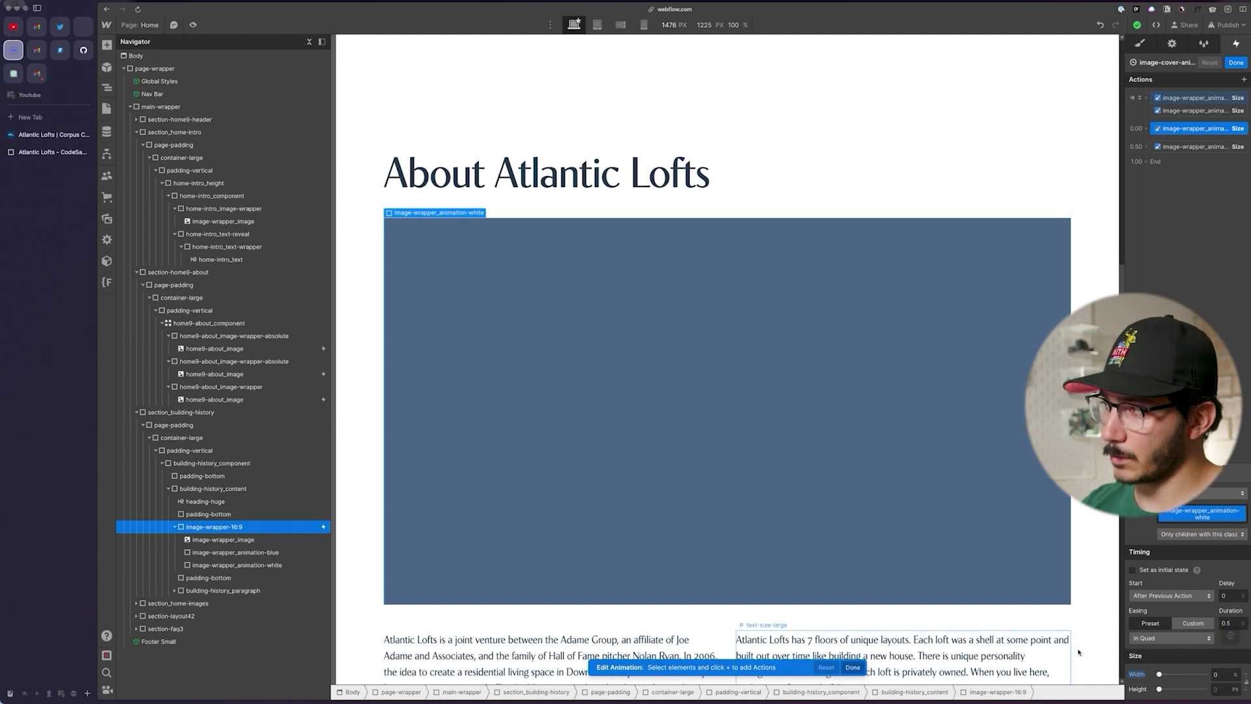
{"action": "left_click", "coordinate": [1197, 146]}
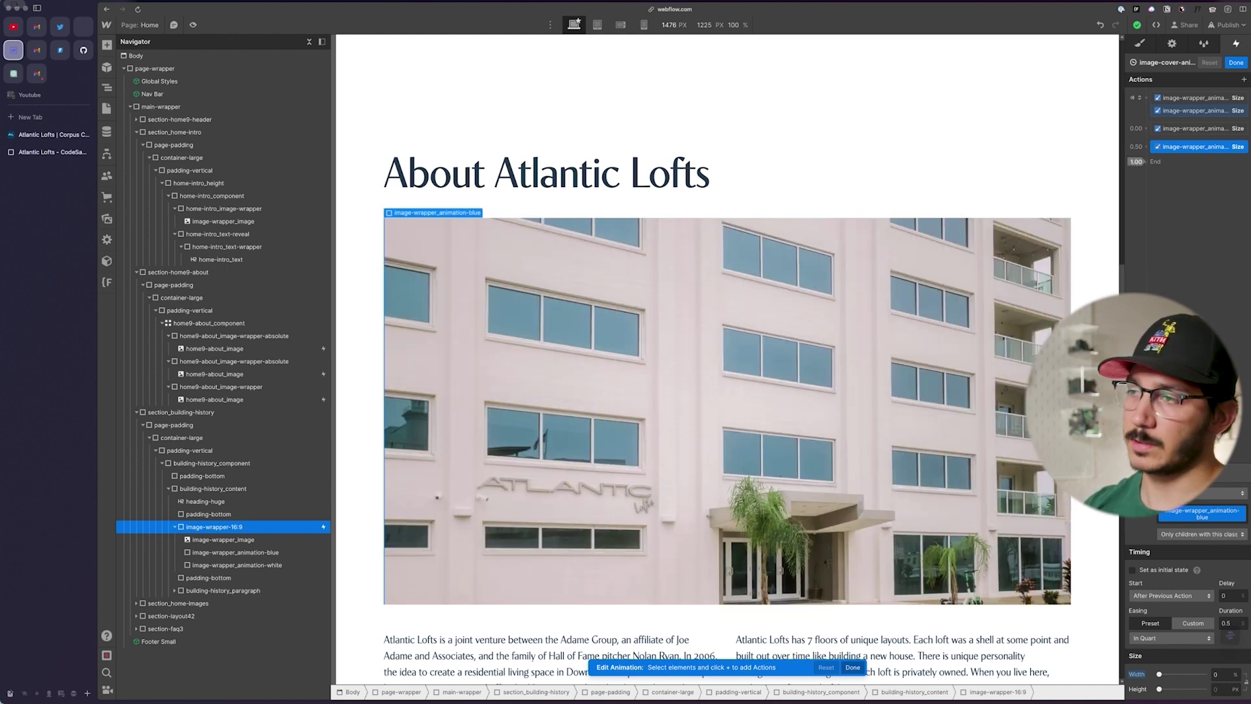
Step: Leave the animation editor and select the Living in Downtown Corpus Christi heading to view its interactions
{"action": "left_click", "coordinate": [637, 201]}
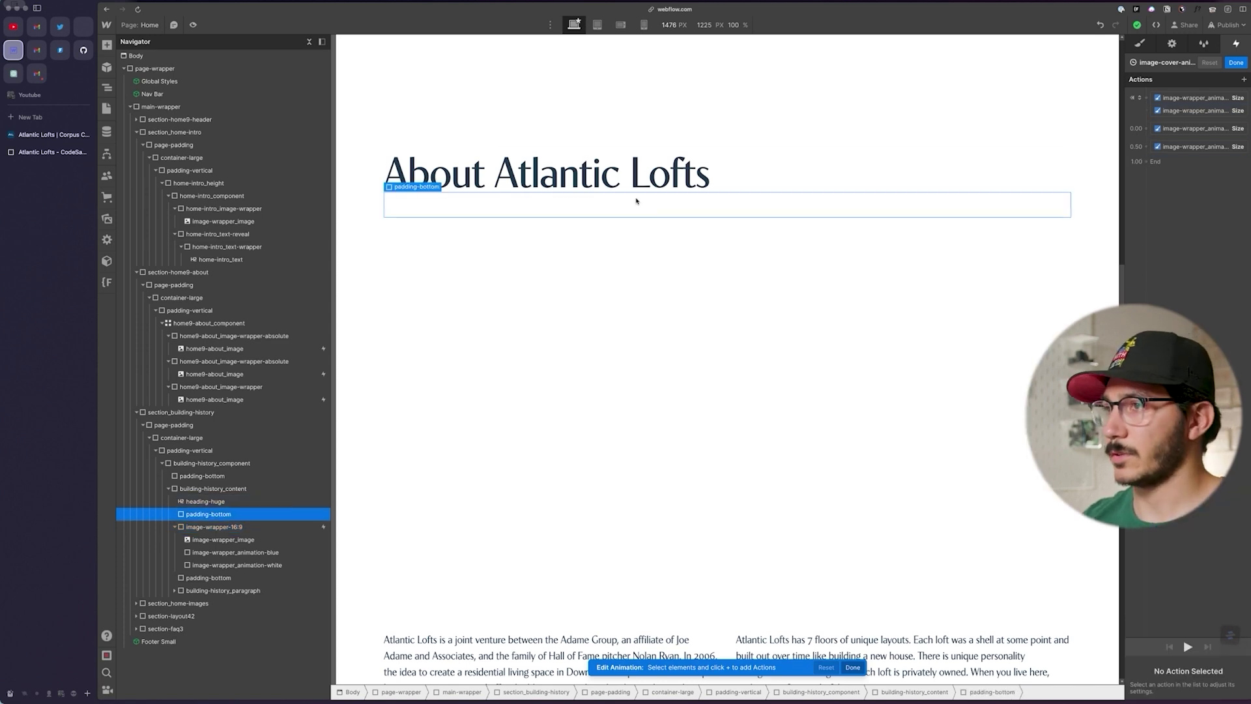
{"action": "scroll", "coordinate": [636, 200], "scroll_direction": "down", "scroll_amount": 9}
{"action": "key", "text": "Escape"}
{"action": "left_click", "coordinate": [615, 381]}
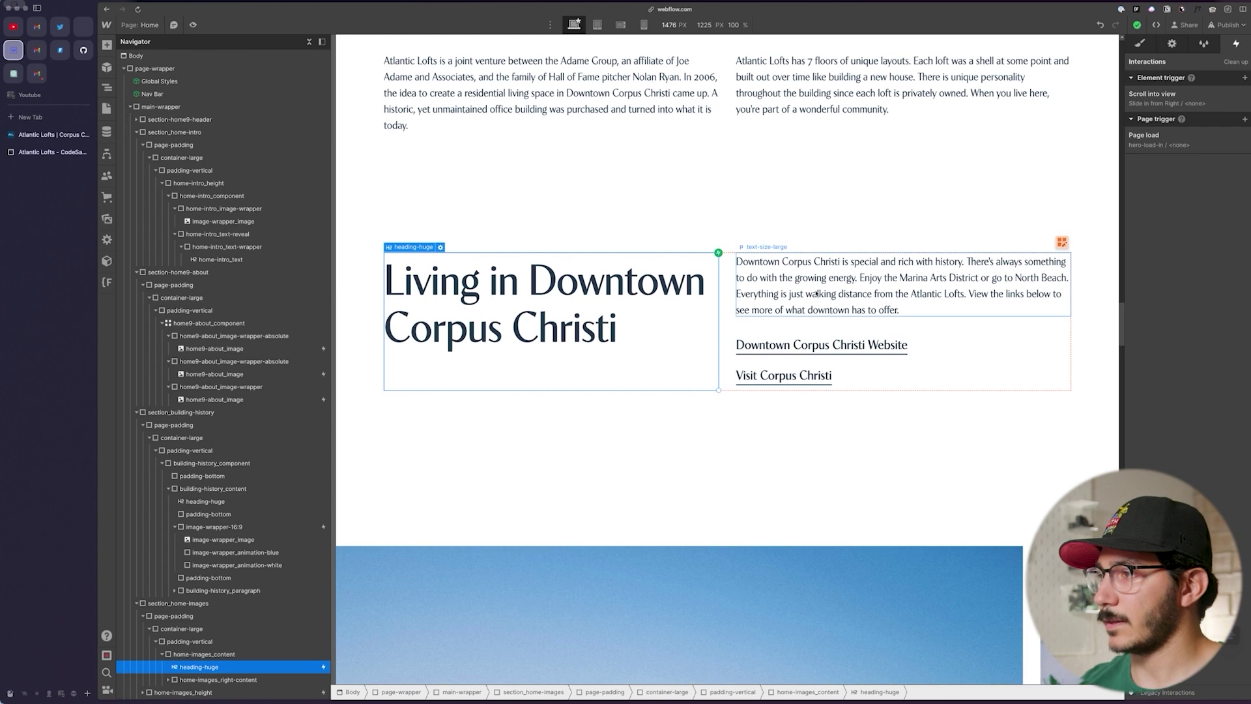
Step: Inspect the first image of the horizontal gallery and select the home-images_height wrapper to show its scroll trigger
{"action": "scroll", "coordinate": [537, 522], "scroll_direction": "down", "scroll_amount": 4}
{"action": "left_click", "coordinate": [472, 213]}
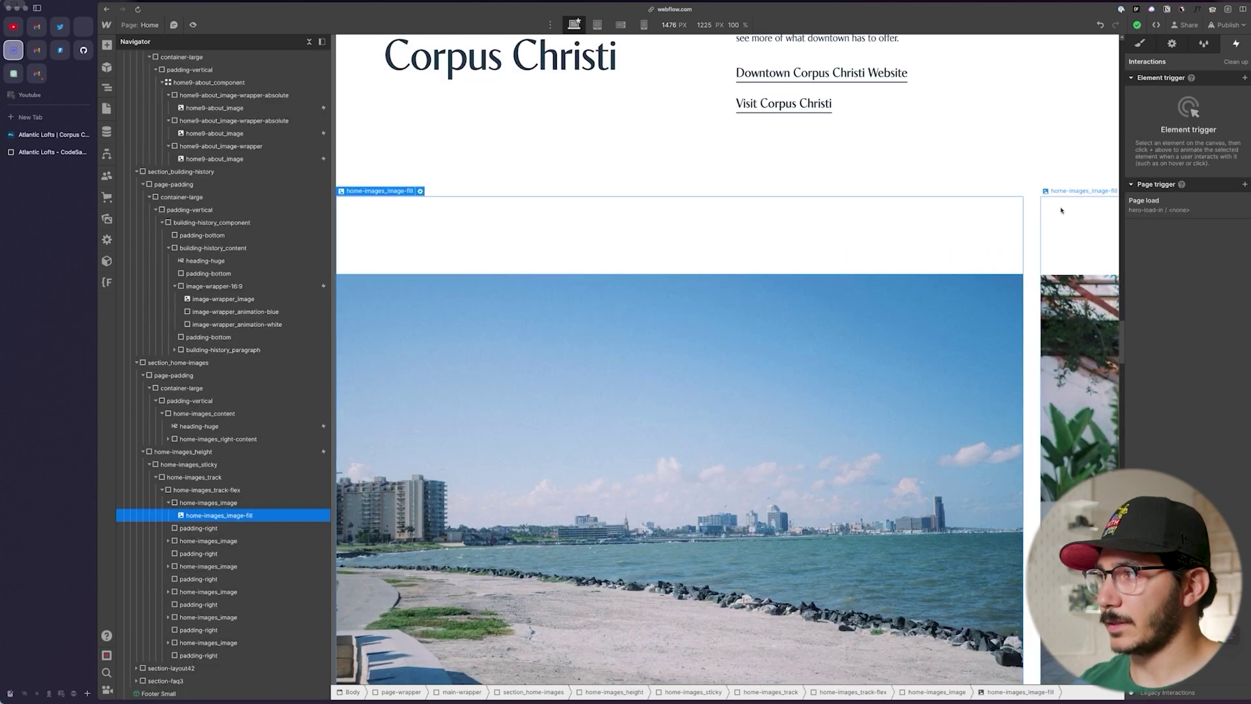
{"action": "left_click", "coordinate": [1029, 252]}
{"action": "left_click", "coordinate": [678, 261]}
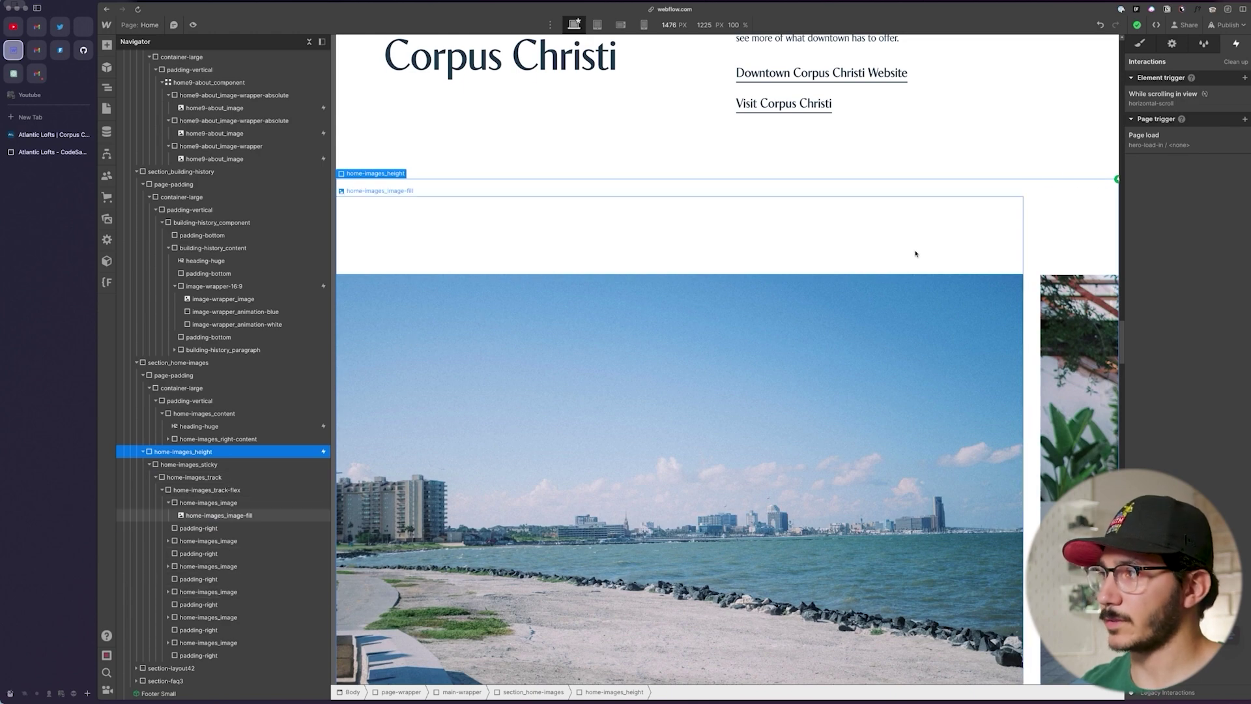
Step: Try Scroll overflow on home-images_sticky, view the image track sideways, and return the overflow to Hidden
{"action": "key", "text": "Down"}
{"action": "scroll", "coordinate": [762, 674], "scroll_direction": "right", "scroll_amount": 10}
{"action": "scroll", "coordinate": [762, 675], "scroll_direction": "right", "scroll_amount": 15}
{"action": "scroll", "coordinate": [762, 675], "scroll_direction": "left", "scroll_amount": 20}
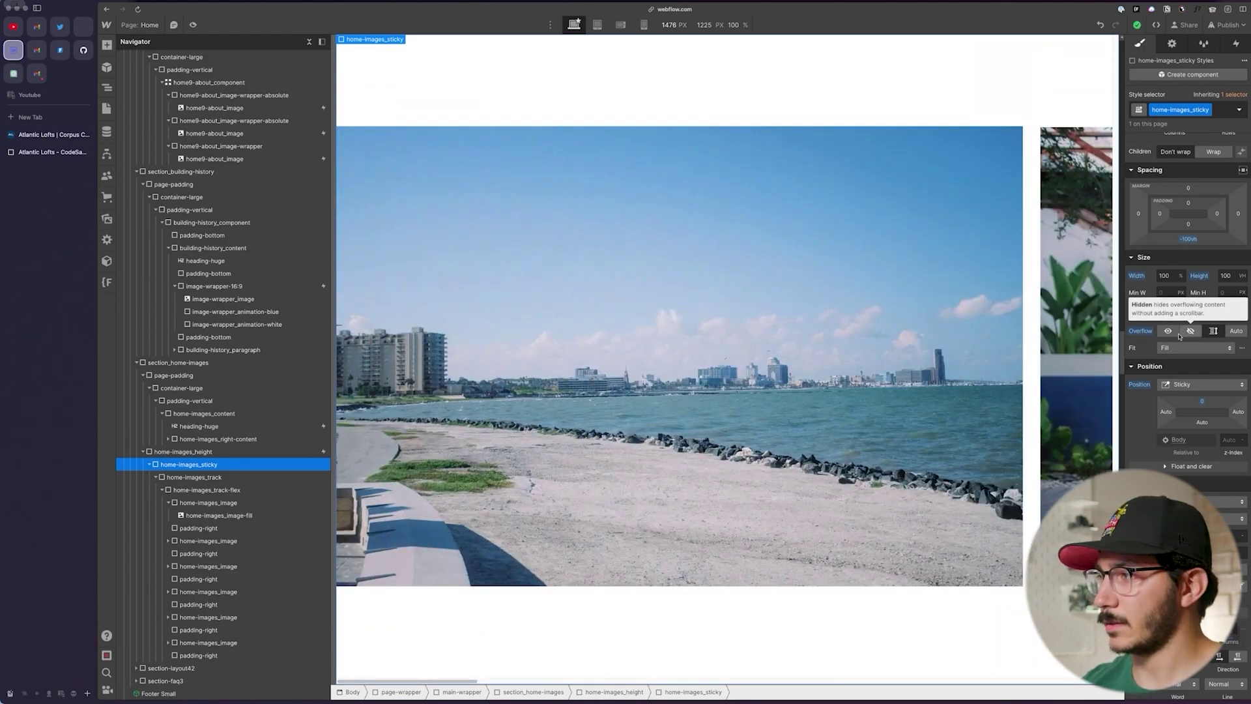
{"action": "scroll", "coordinate": [951, 424], "scroll_direction": "right", "scroll_amount": 5}
{"action": "scroll", "coordinate": [951, 425], "scroll_direction": "left", "scroll_amount": 5}
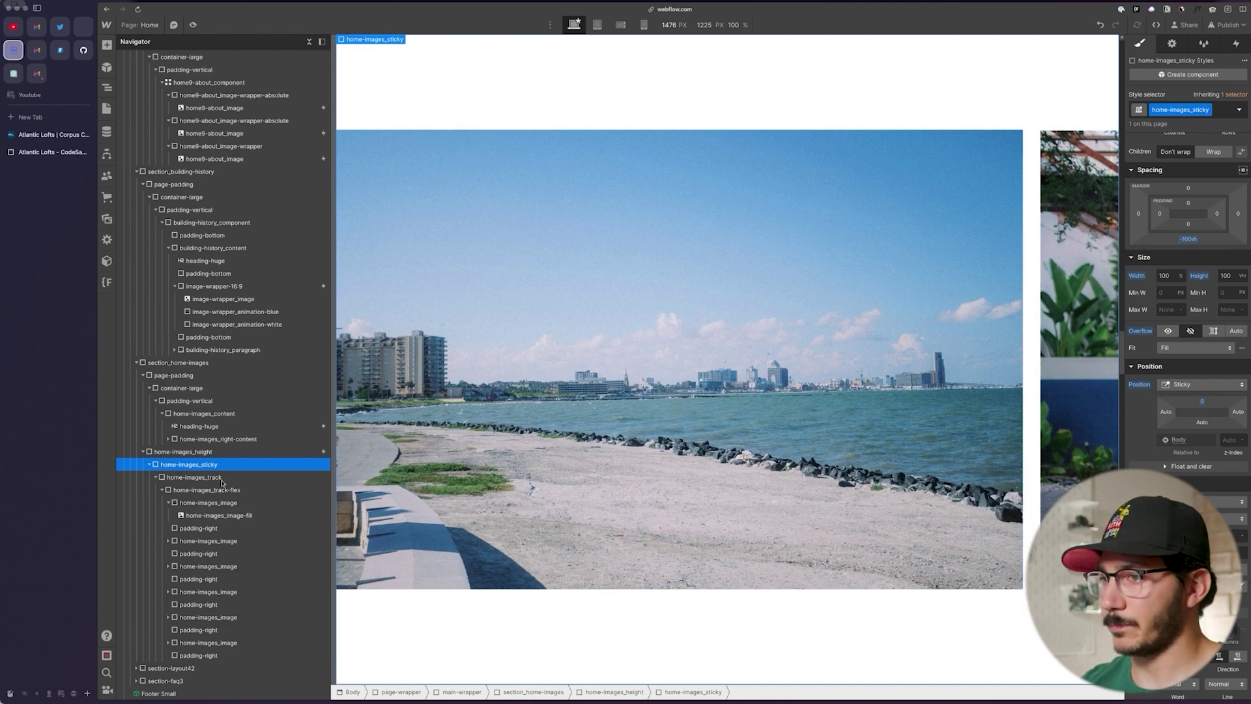
Step: Select home-images_track, then its home-images_height wrapper, and review the wrapper's size and layout styles against the gallery
{"action": "scroll", "coordinate": [537, 389], "scroll_direction": "up", "scroll_amount": 6}
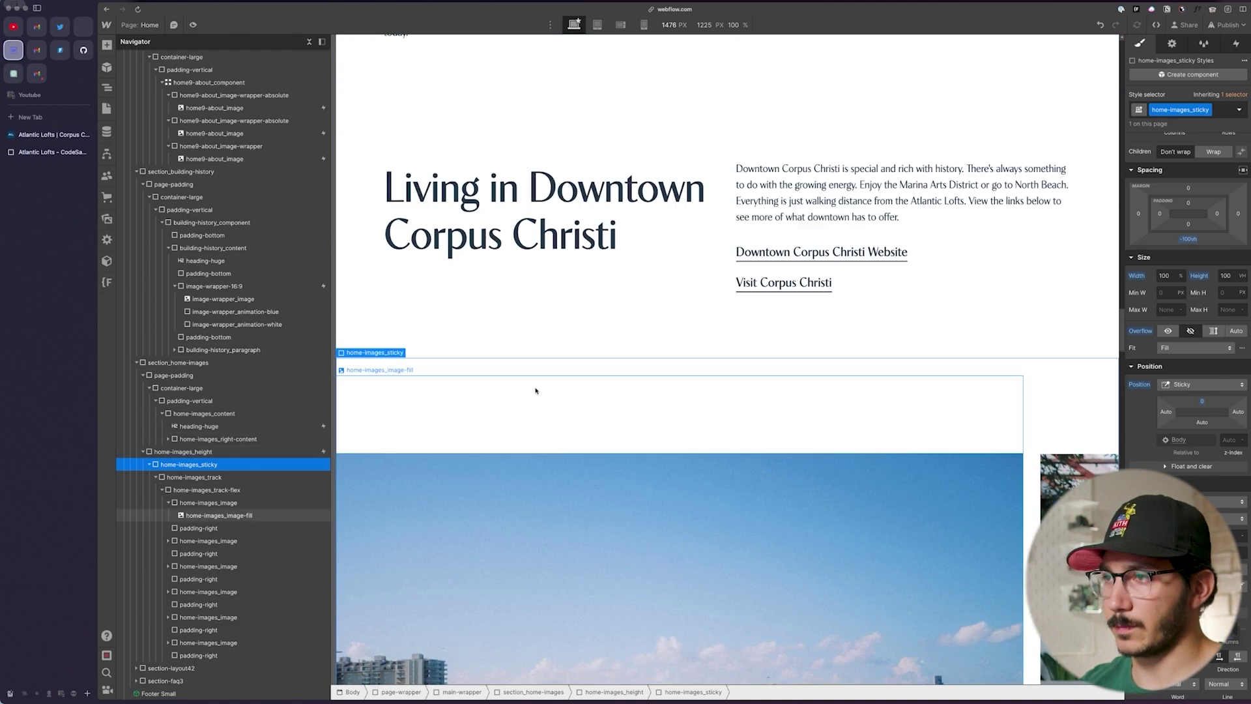
{"action": "scroll", "coordinate": [430, 415], "scroll_direction": "down", "scroll_amount": 3}
{"action": "left_click", "coordinate": [430, 415]}
{"action": "left_click", "coordinate": [185, 464]}
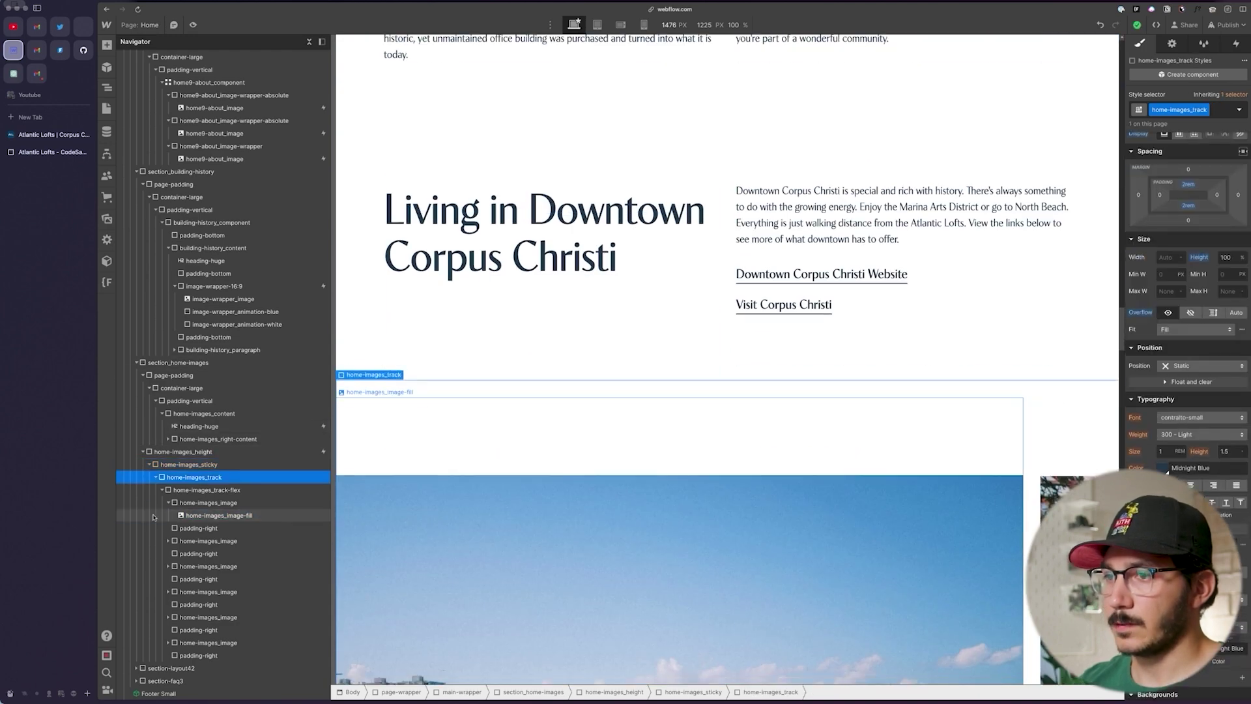
{"action": "left_click", "coordinate": [183, 452]}
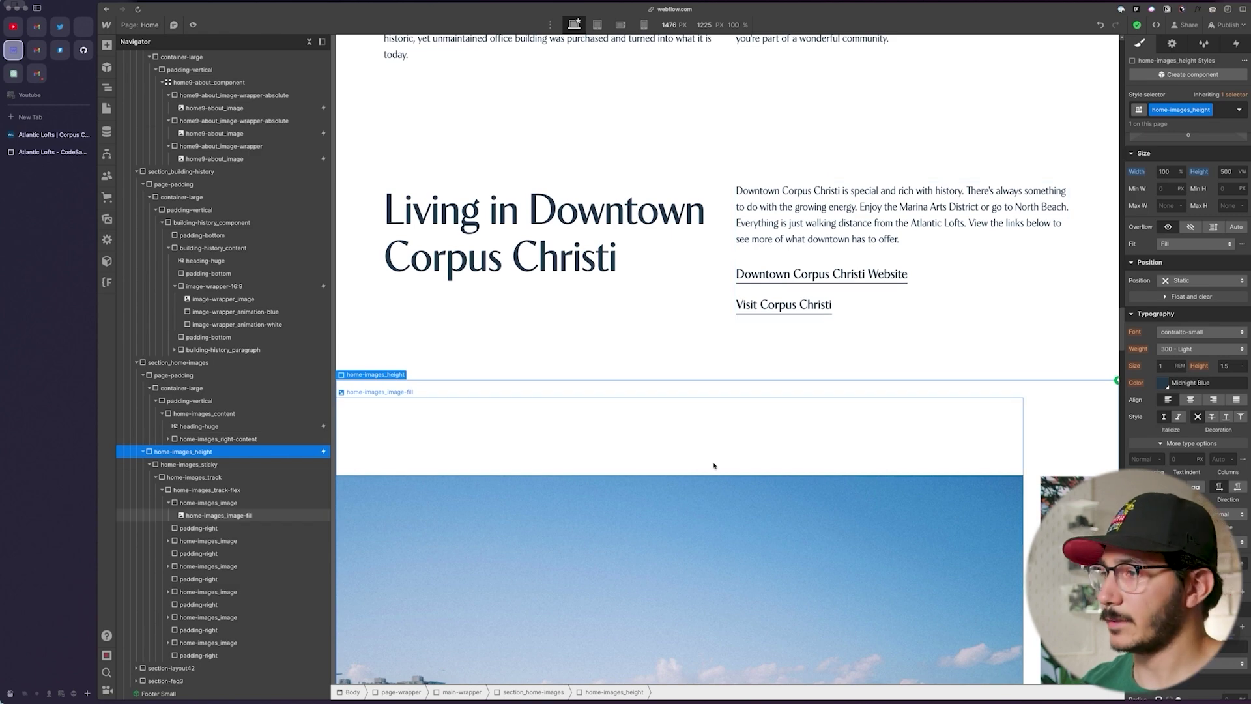
{"action": "scroll", "coordinate": [710, 464], "scroll_direction": "down", "scroll_amount": 5}
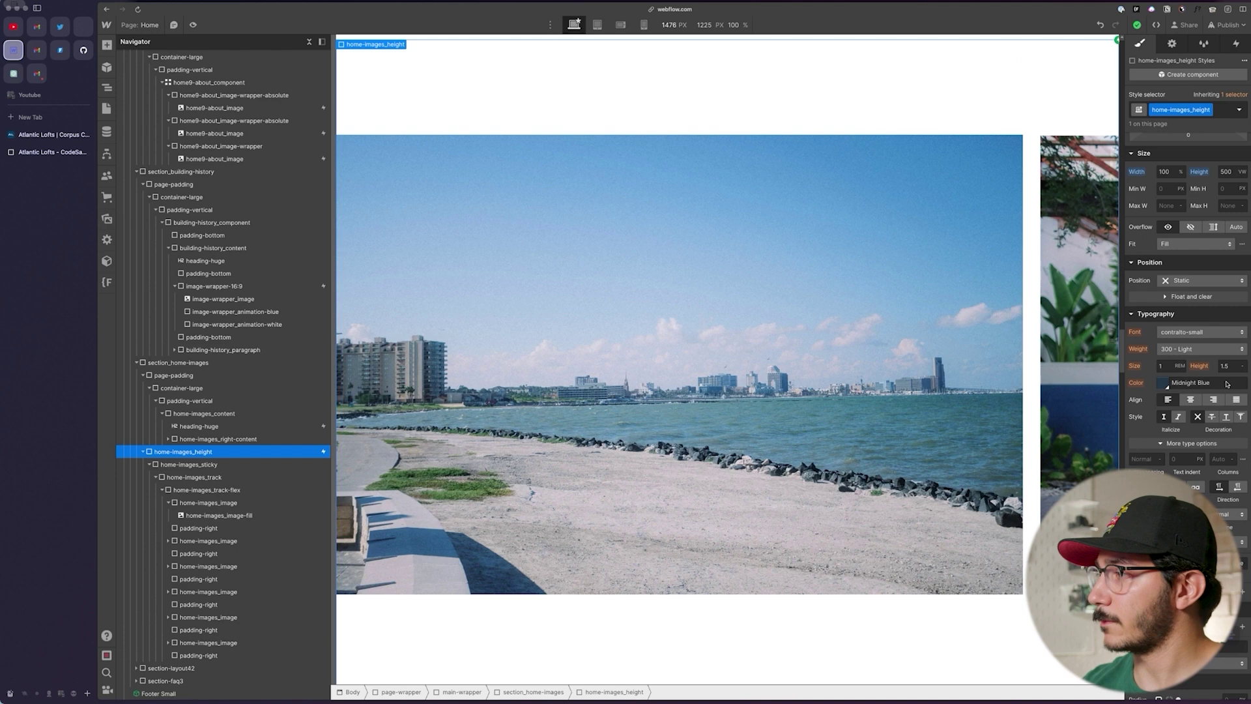
{"action": "scroll", "coordinate": [1190, 403], "scroll_direction": "up", "scroll_amount": 3}
{"action": "scroll", "coordinate": [1190, 403], "scroll_direction": "up", "scroll_amount": 1}
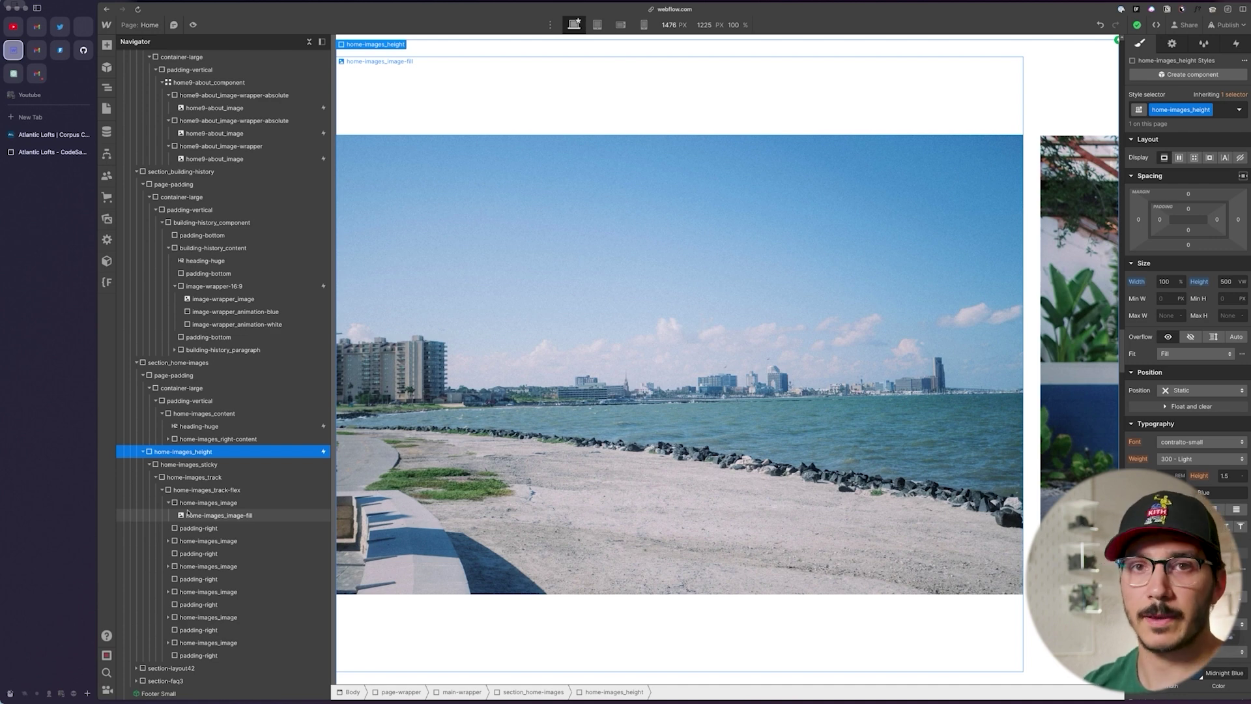
Step: Compare the styles of home-images_sticky and home-images_height, then select the padding-right spacer after the first gallery image
{"action": "left_click", "coordinate": [189, 464]}
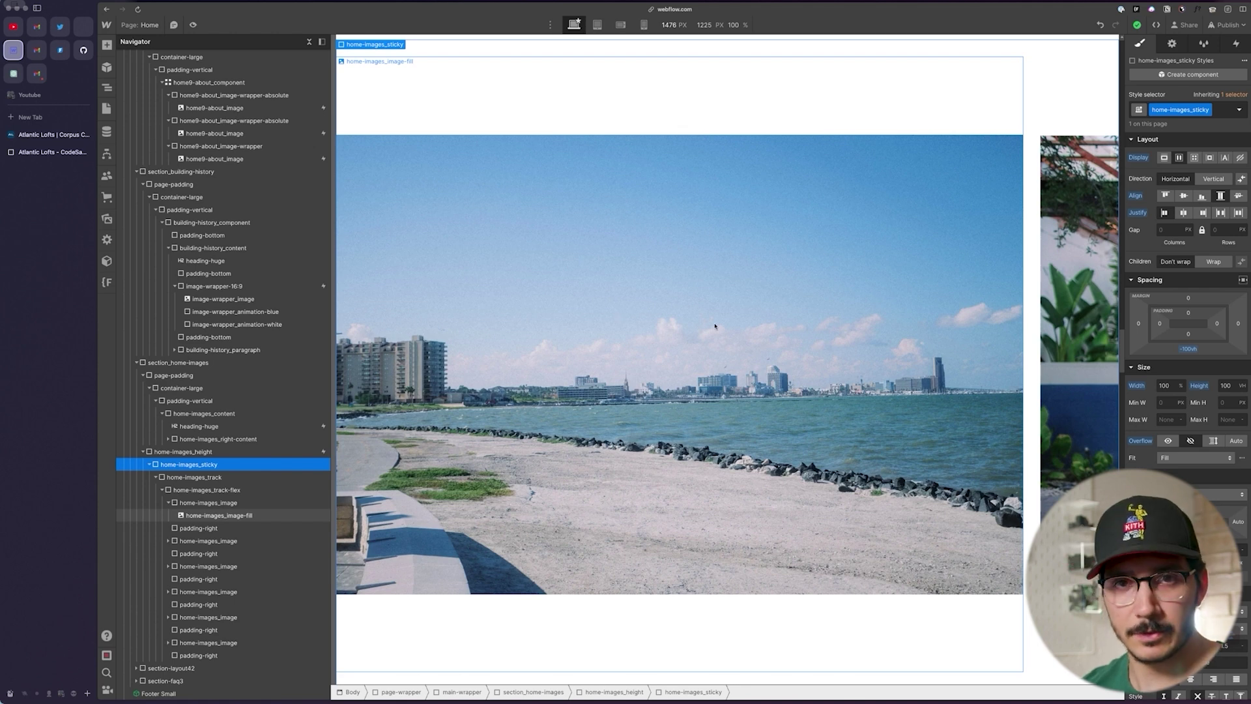
{"action": "key", "text": "Up"}
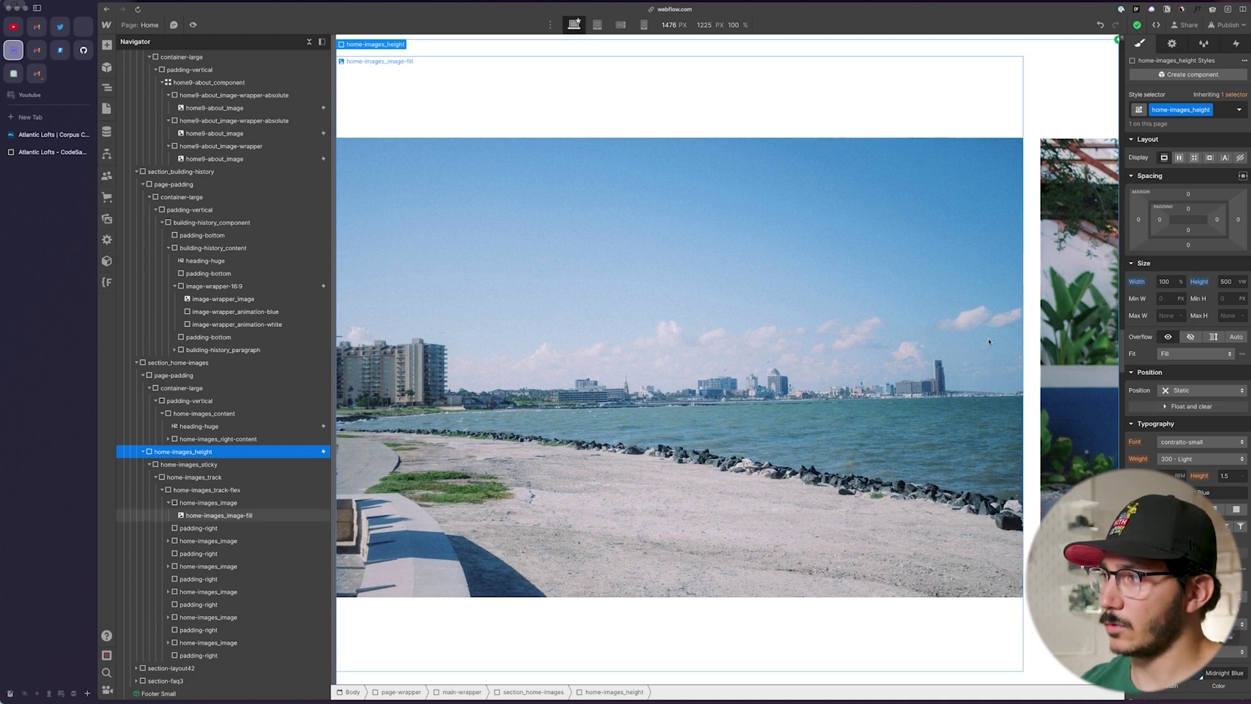
{"action": "scroll", "coordinate": [987, 358], "scroll_direction": "up", "scroll_amount": 3}
{"action": "left_click", "coordinate": [1031, 326]}
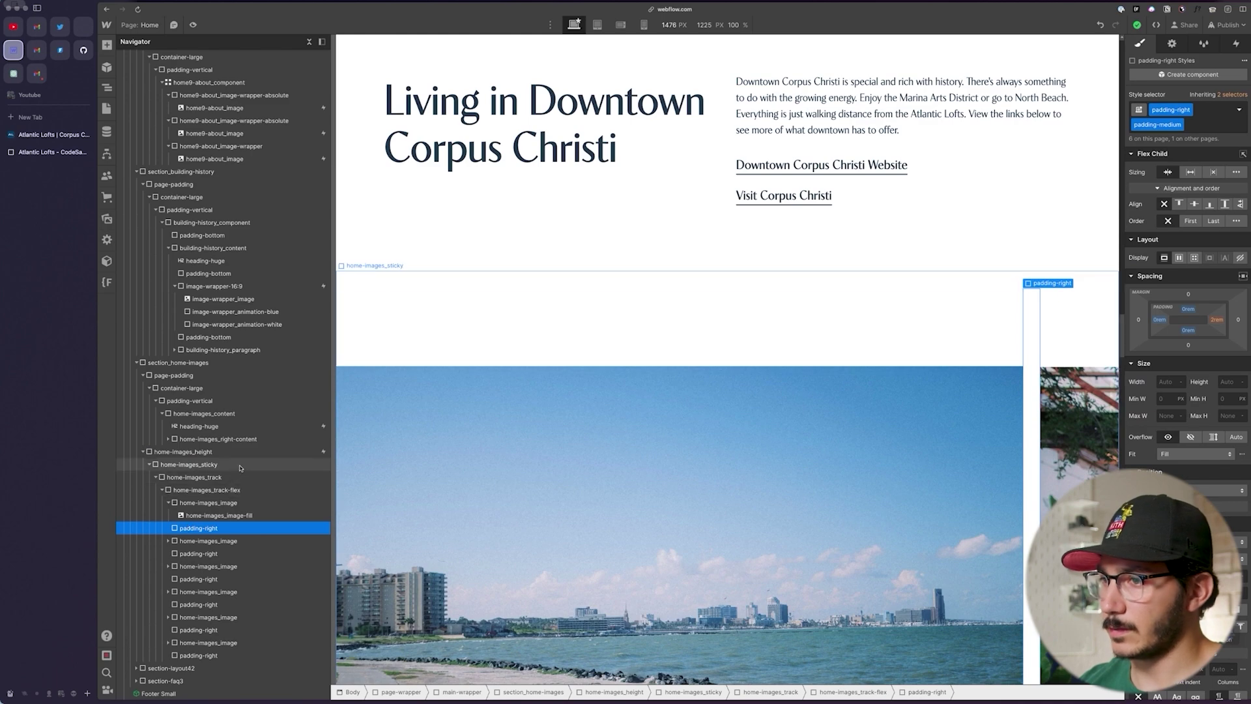
Step: Select home-images_sticky and compare its size, overflow and sticky position styles with those of home-images_track
{"action": "left_click", "coordinate": [195, 464]}
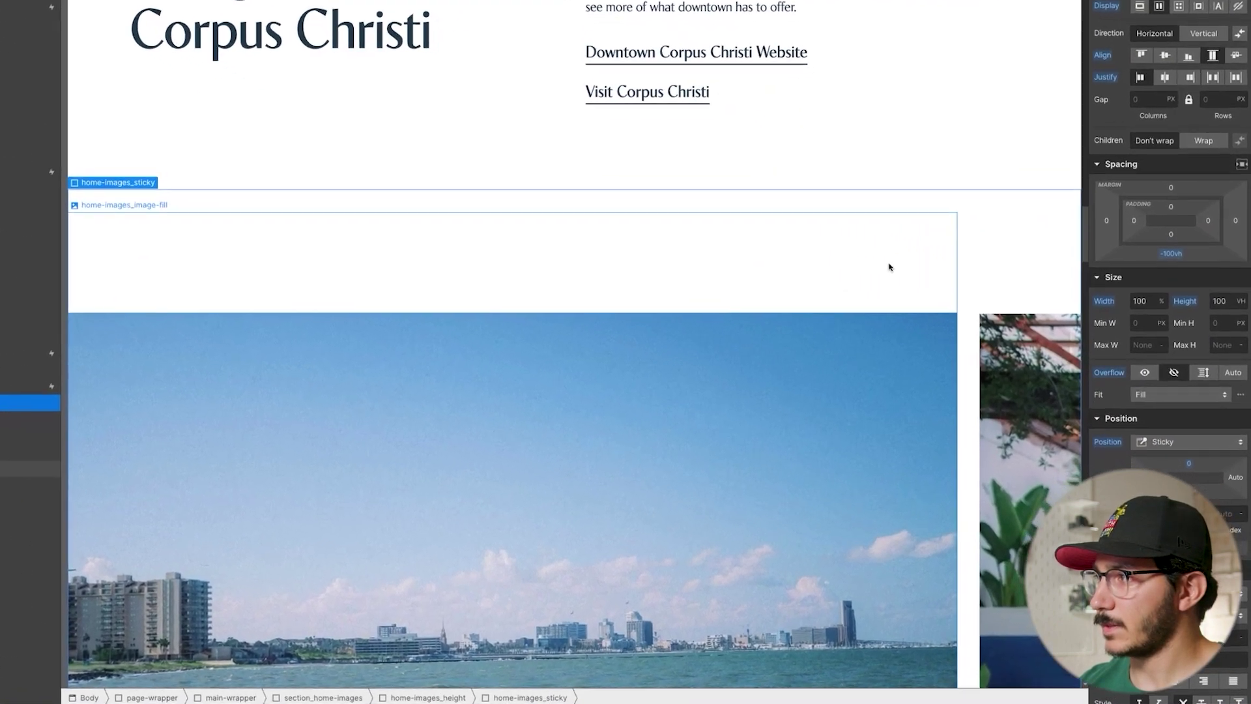
{"action": "scroll", "coordinate": [890, 267], "scroll_direction": "down", "scroll_amount": 5}
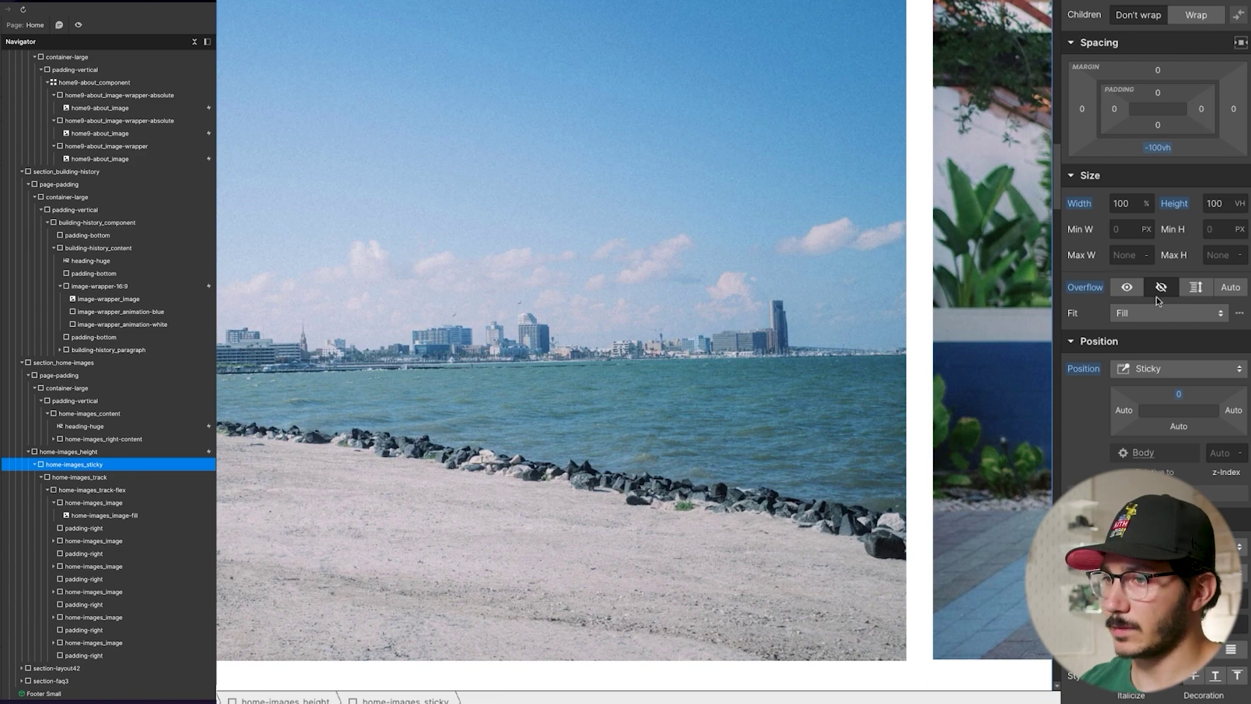
{"action": "left_click", "coordinate": [140, 476]}
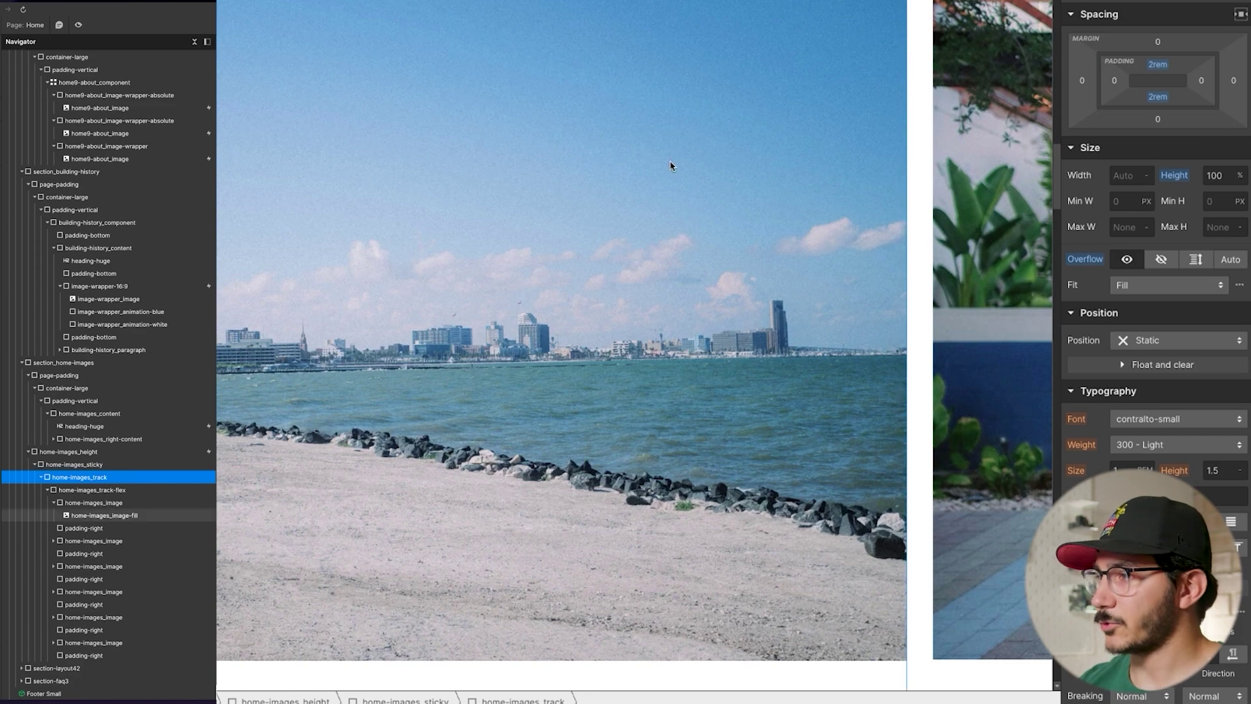
{"action": "scroll", "coordinate": [234, 225], "scroll_direction": "down", "scroll_amount": 4}
{"action": "scroll", "coordinate": [234, 226], "scroll_direction": "up", "scroll_amount": 2}
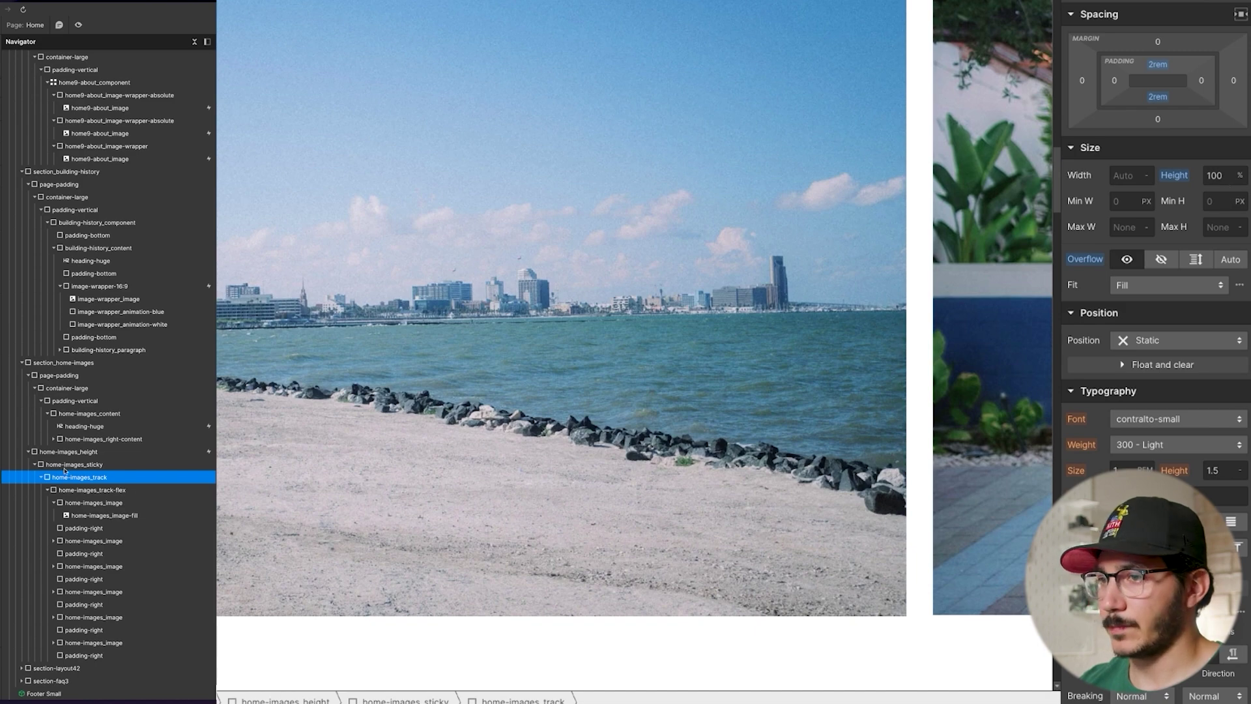
{"action": "scroll", "coordinate": [805, 166], "scroll_direction": "down", "scroll_amount": 2}
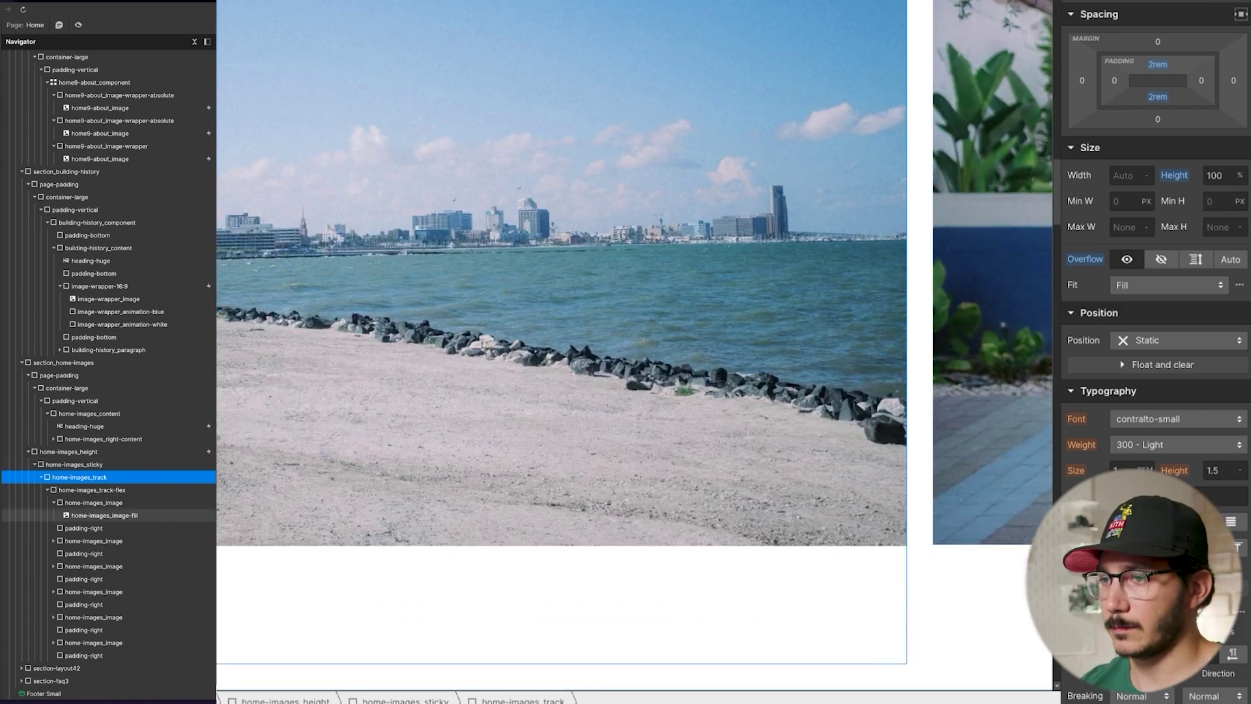
{"action": "key", "text": "Up"}
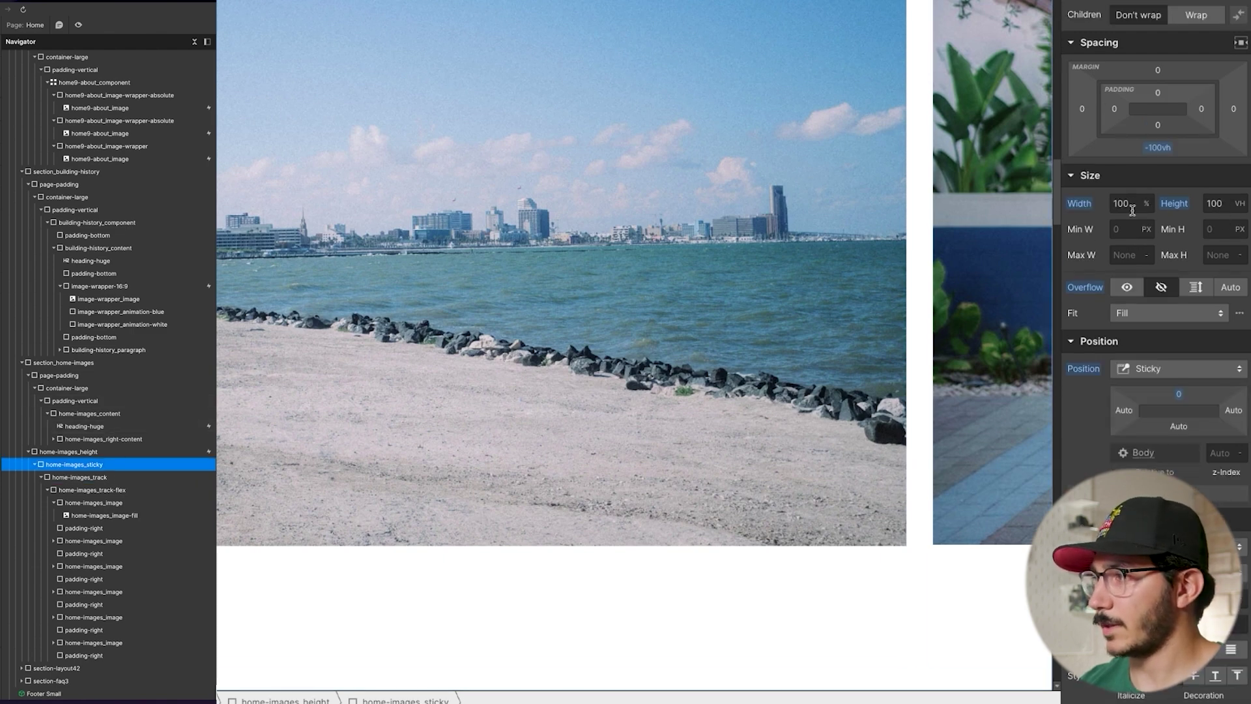
Step: Inspect home-images_track-flex, the first home-images_image with its home-images_image-fill, and the second home-images_image
{"action": "left_click", "coordinate": [94, 489]}
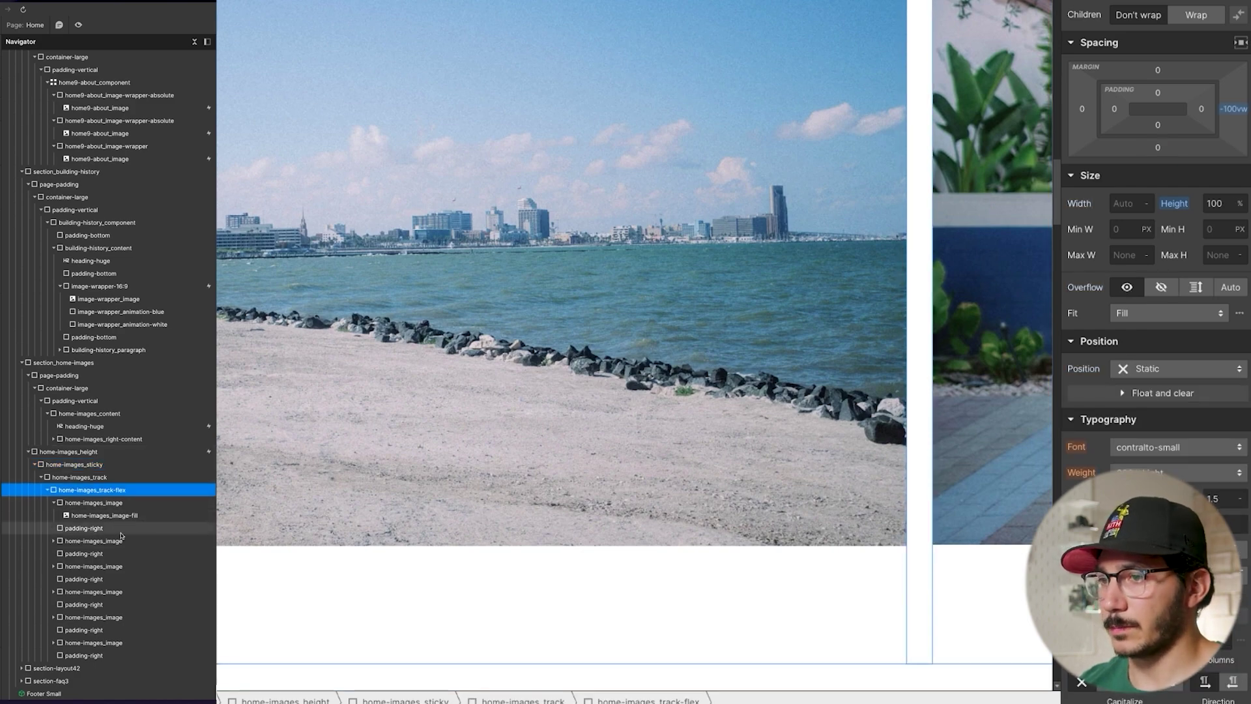
{"action": "left_click", "coordinate": [117, 503]}
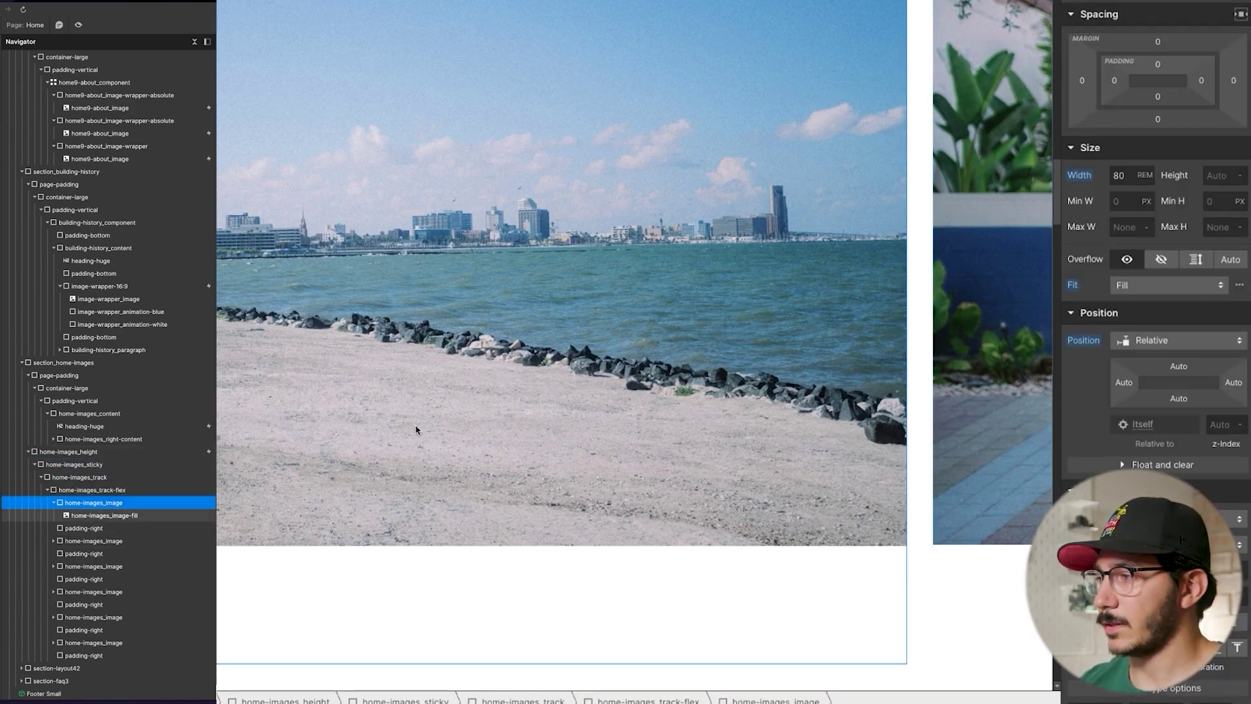
{"action": "left_click", "coordinate": [101, 516]}
{"action": "left_click", "coordinate": [95, 541]}
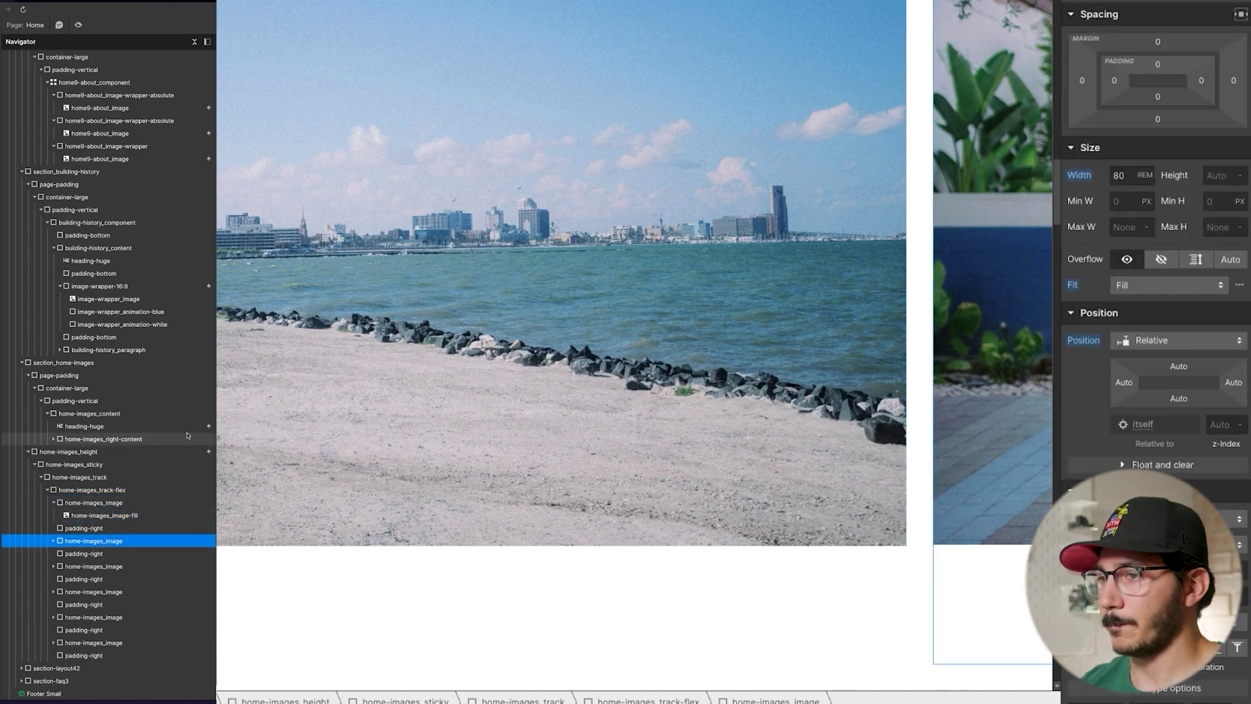
Step: Select home-images_height and open the horizontal-scroll animation from its While scrolling in view interaction
{"action": "left_click", "coordinate": [131, 451]}
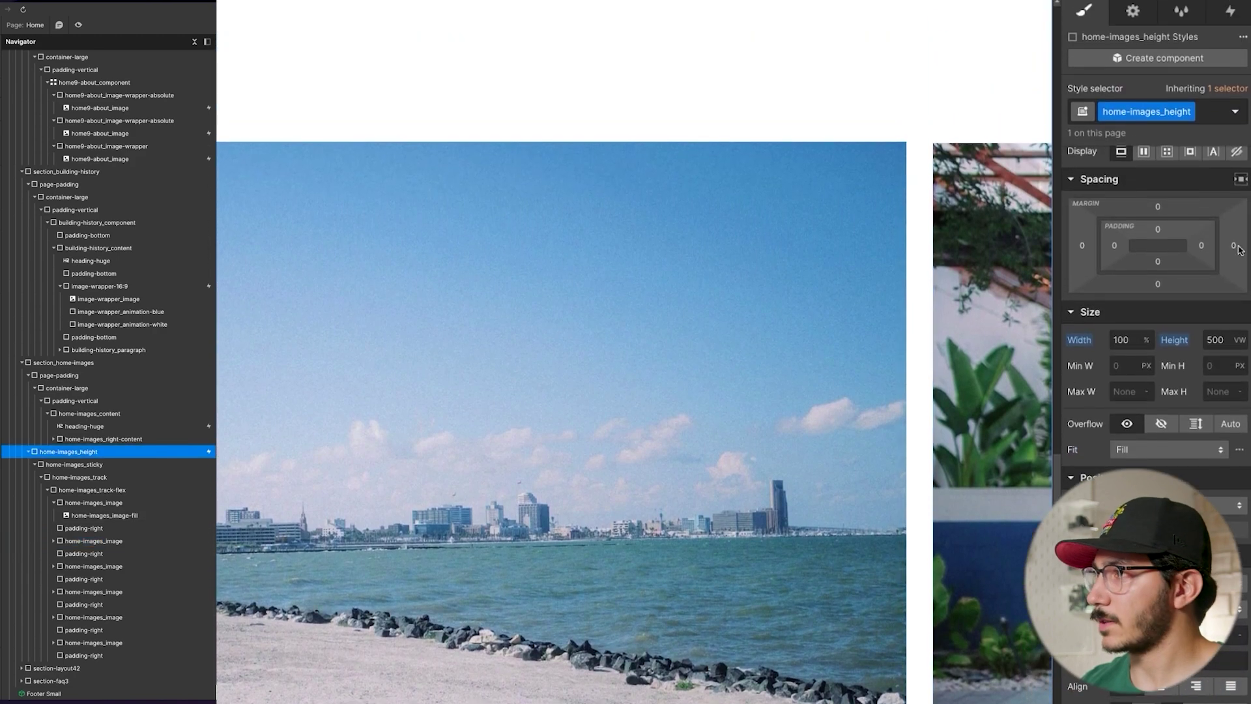
{"action": "left_click", "coordinate": [1137, 12]}
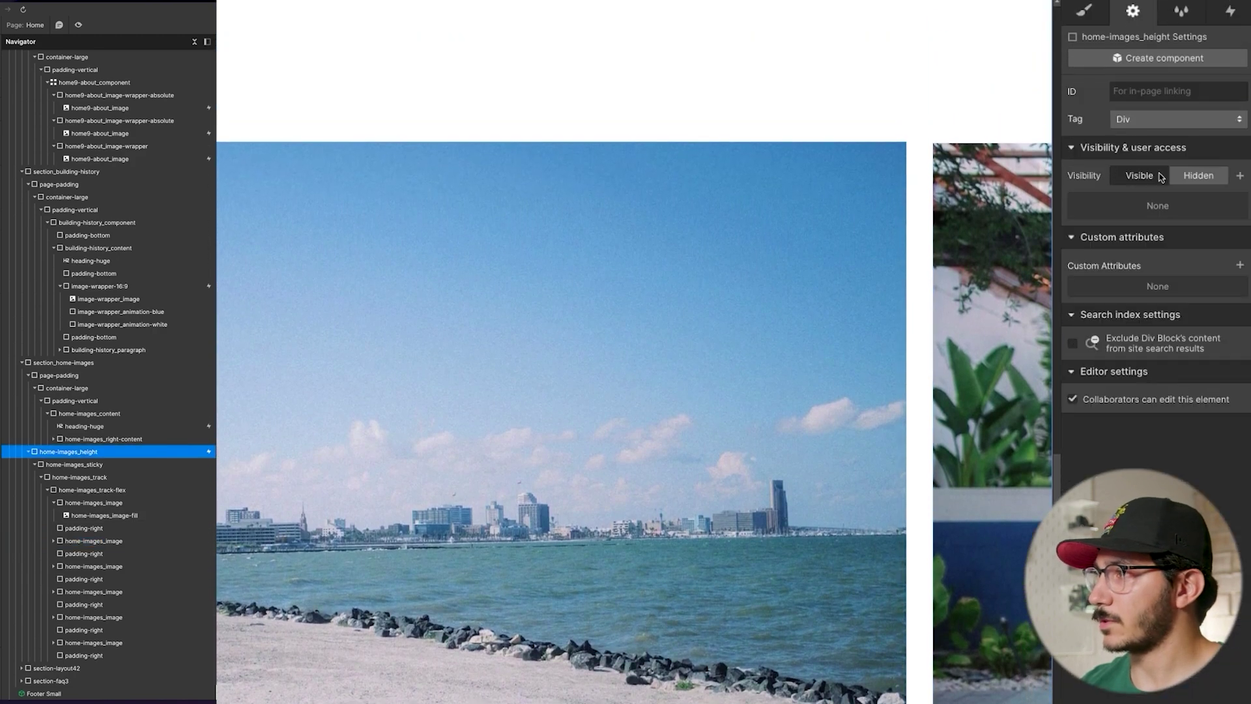
{"action": "left_click", "coordinate": [1090, 16]}
{"action": "left_click", "coordinate": [1231, 13]}
{"action": "left_click", "coordinate": [1121, 88]}
{"action": "left_click", "coordinate": [1229, 292]}
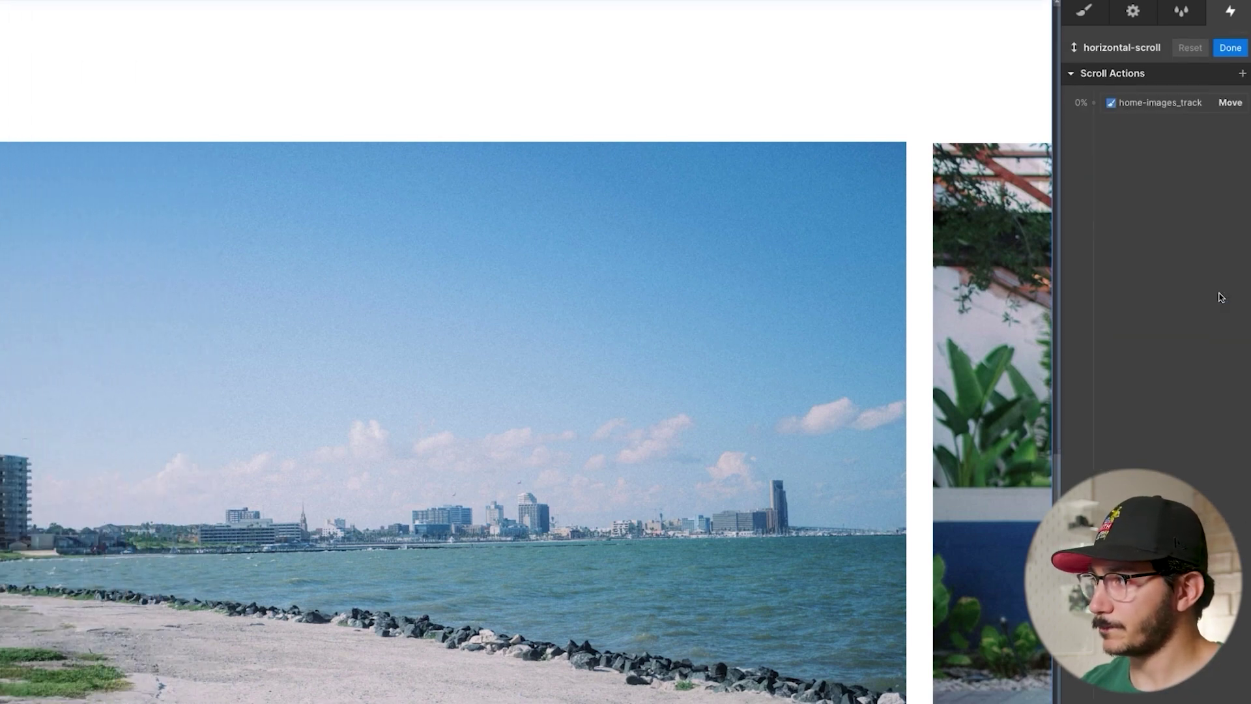
Step: Review the Move actions of home-images_track at the 0% and 100% keyframes, then close the animation
{"action": "left_click", "coordinate": [1167, 94]}
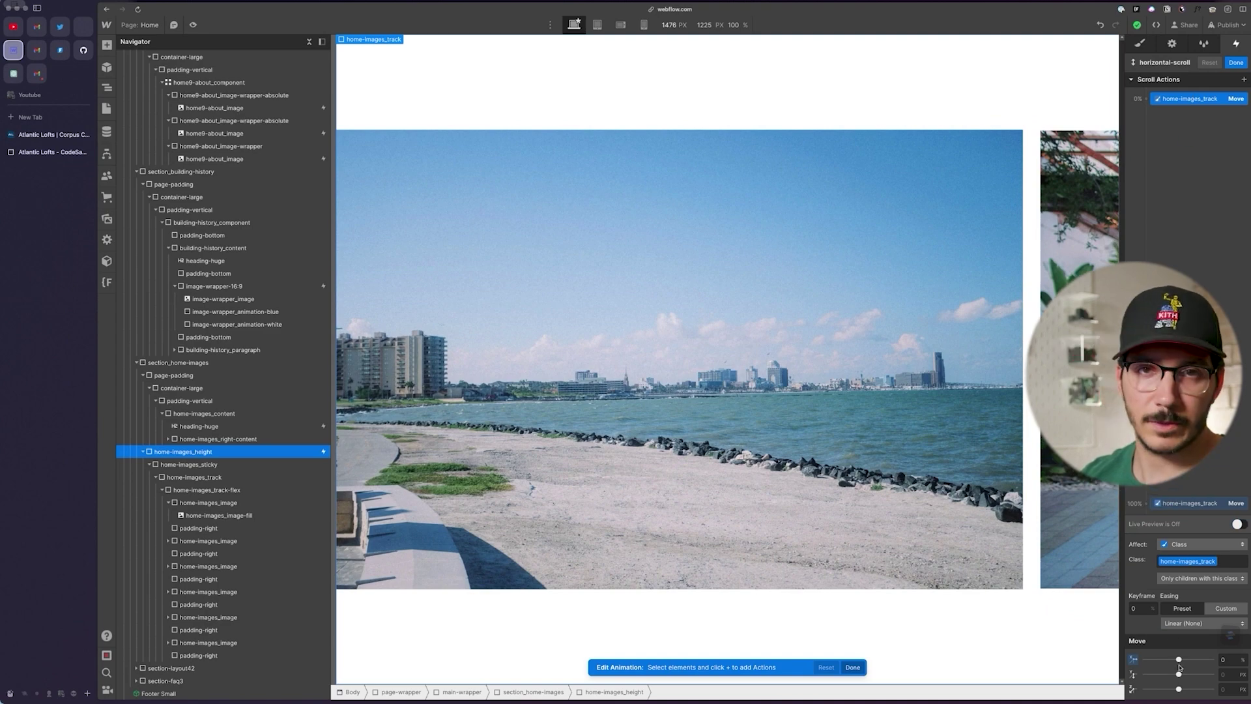
{"action": "left_click", "coordinate": [1190, 503]}
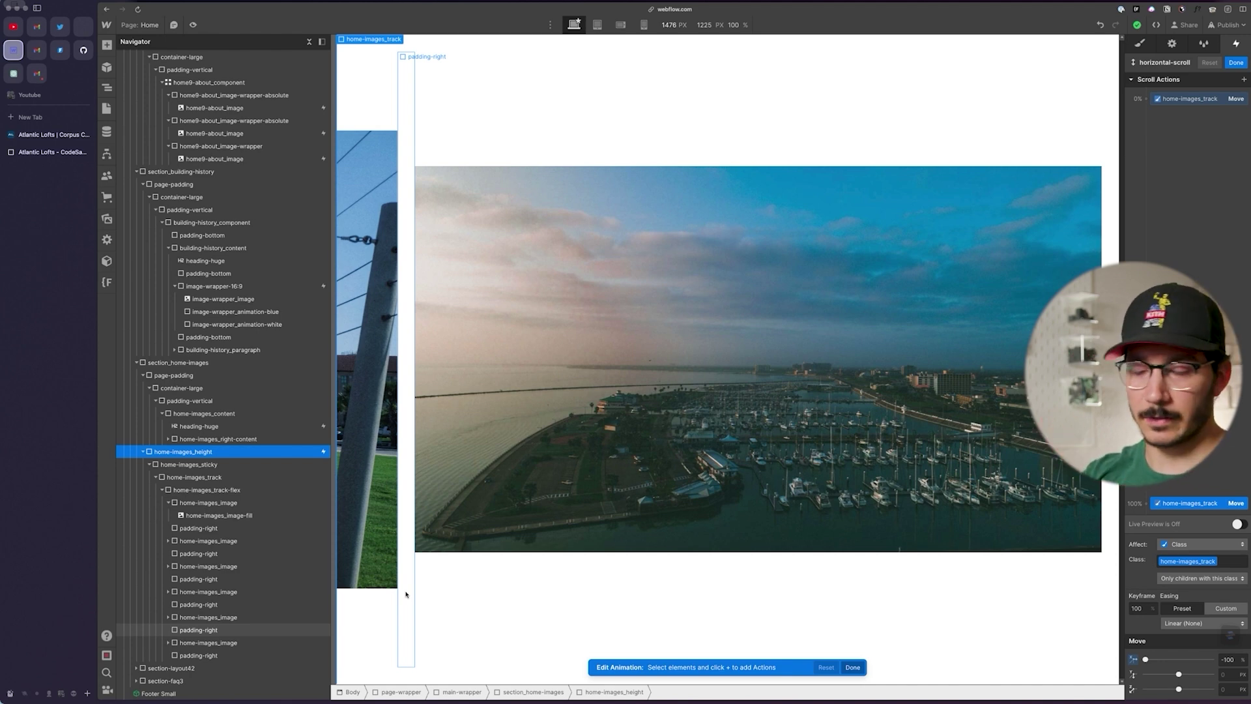
{"action": "left_click", "coordinate": [1236, 63]}
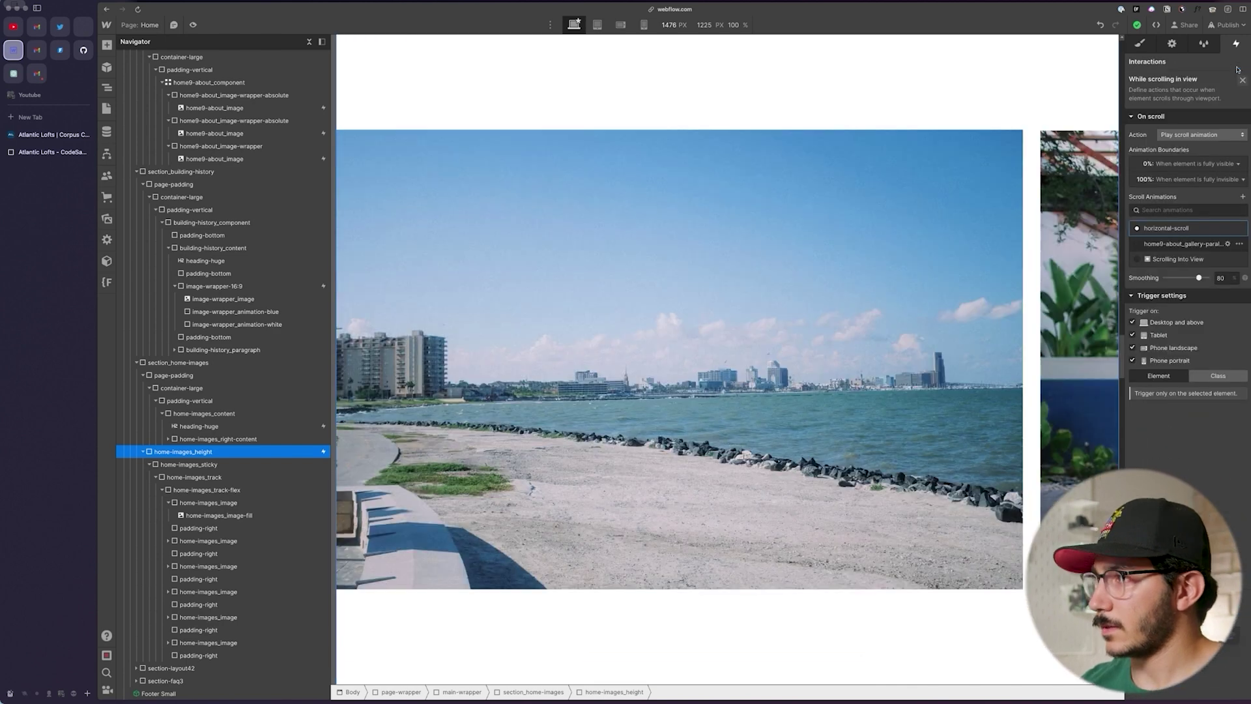
Step: Check the start and end scroll animation boundaries, then preview the horizontal-scroll animation live by scrolling the gallery
{"action": "left_click", "coordinate": [1195, 164]}
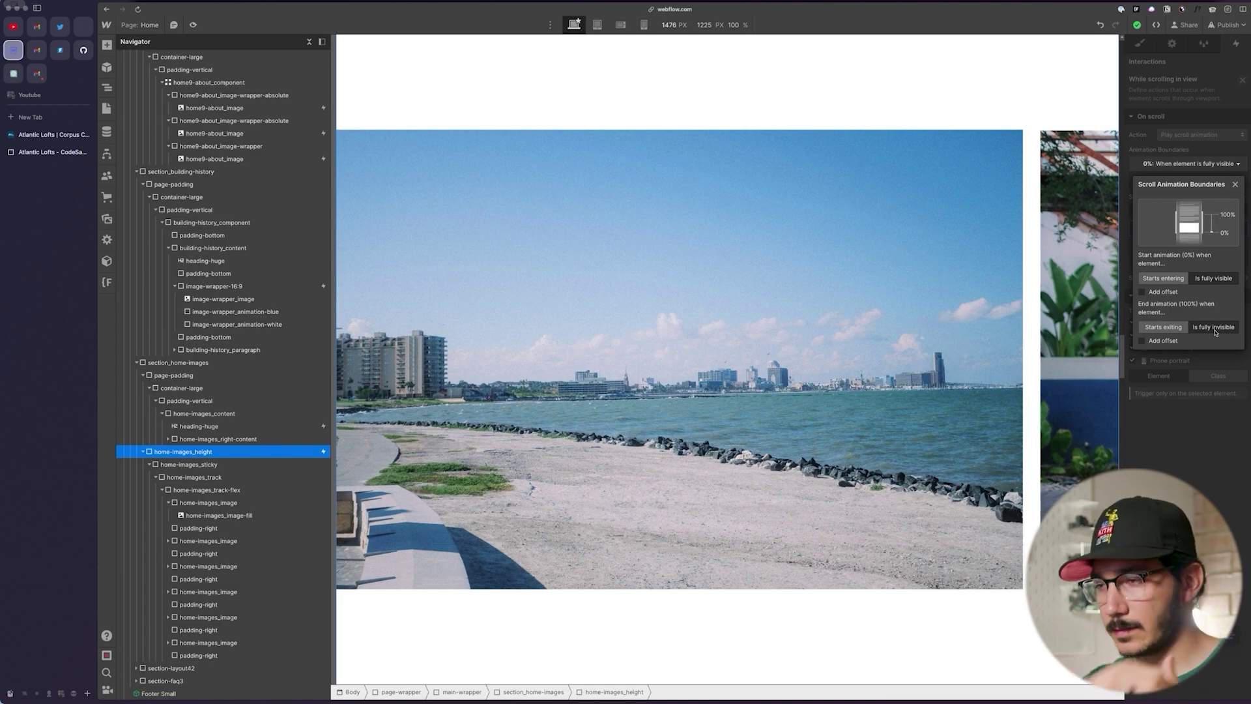
{"action": "left_click", "coordinate": [1233, 207]}
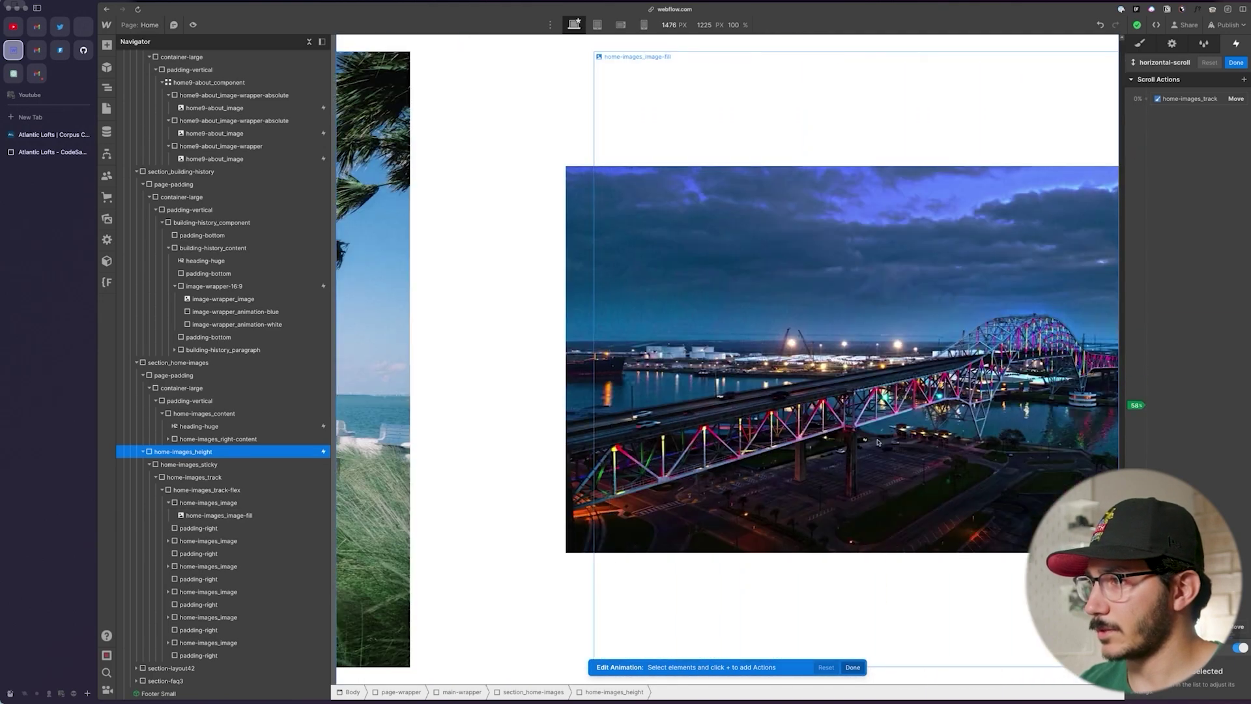
{"action": "scroll", "coordinate": [971, 464], "scroll_direction": "down", "scroll_amount": 5}
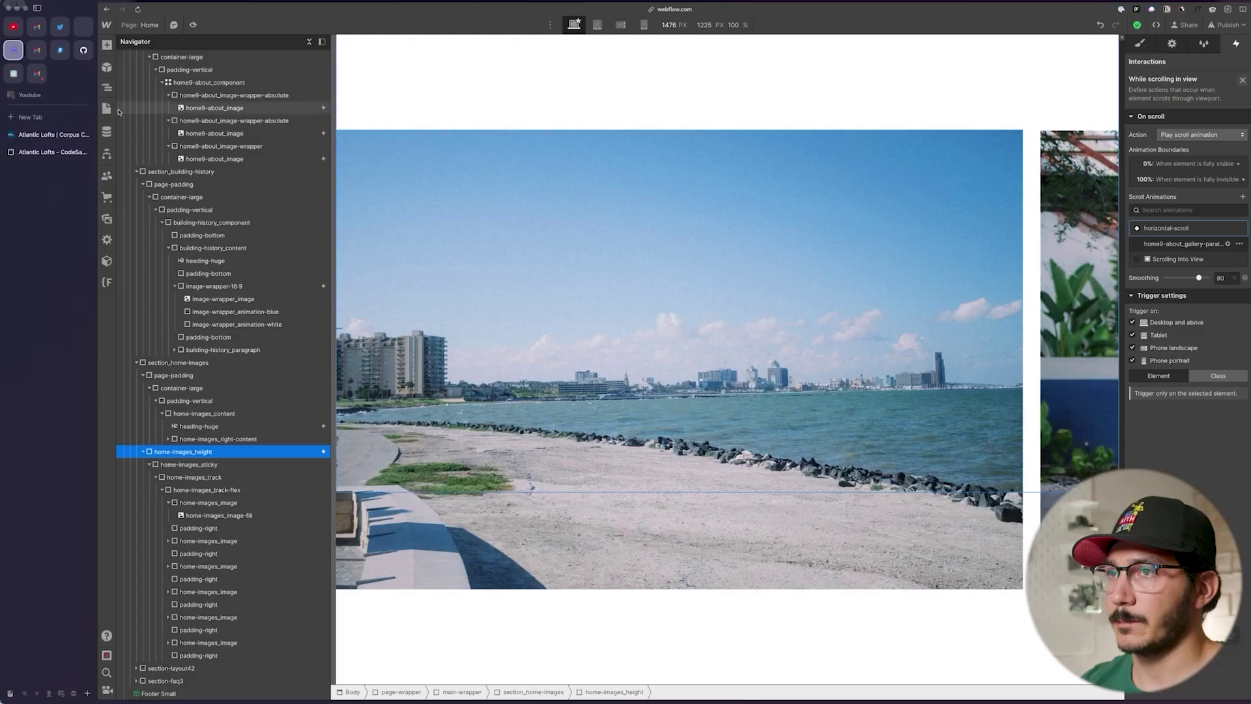
Step: Open the Home page's custom code before the closing body tag and highlight the setTrackHeights function
{"action": "left_click", "coordinate": [107, 108]}
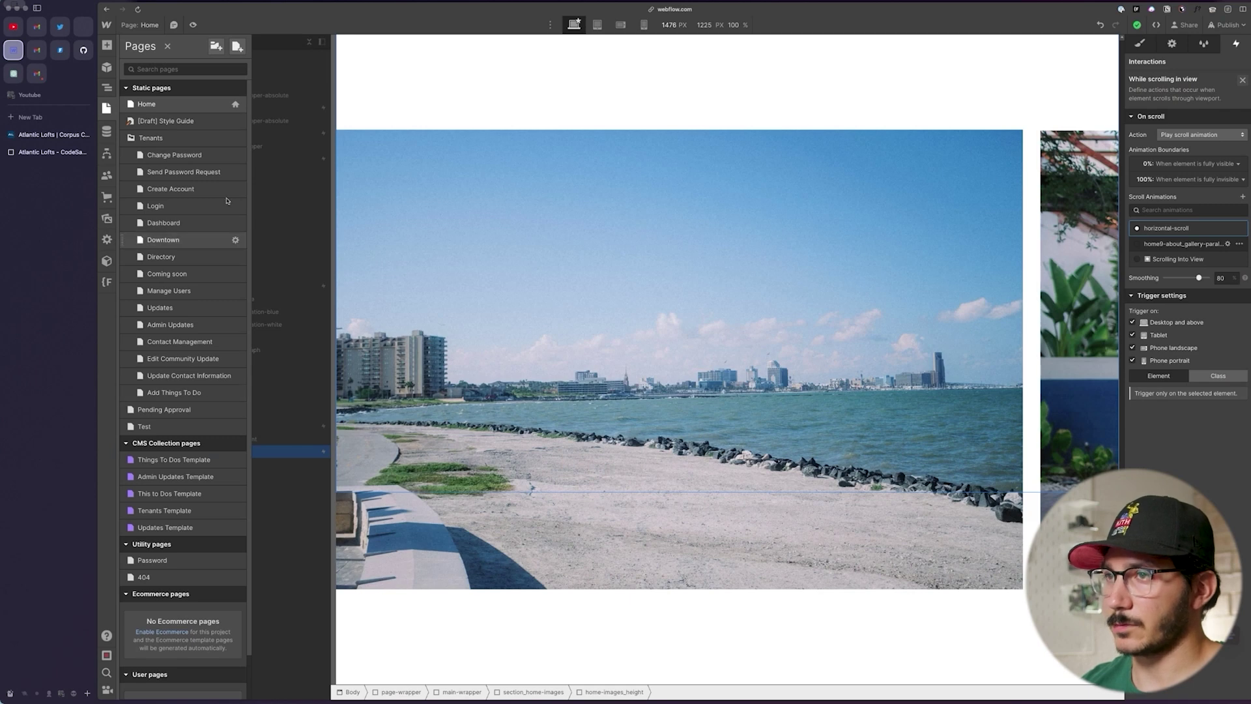
{"action": "left_click", "coordinate": [1004, 183]}
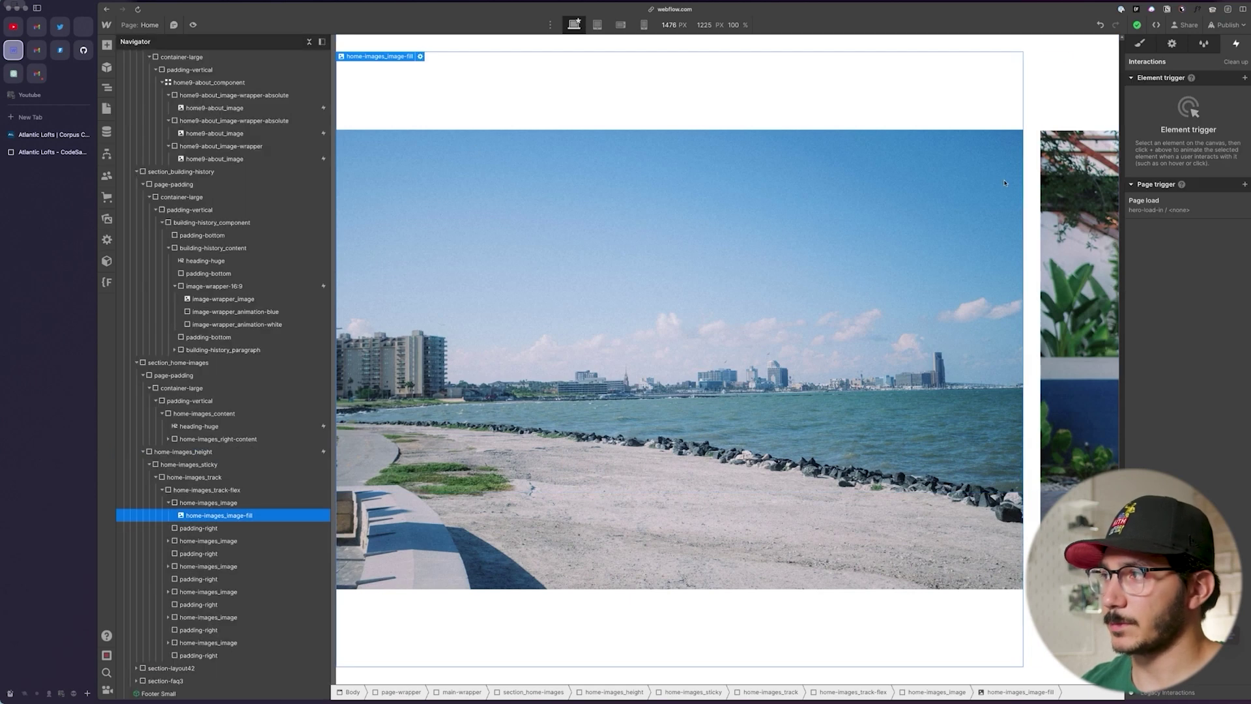
{"action": "left_click", "coordinate": [1032, 127]}
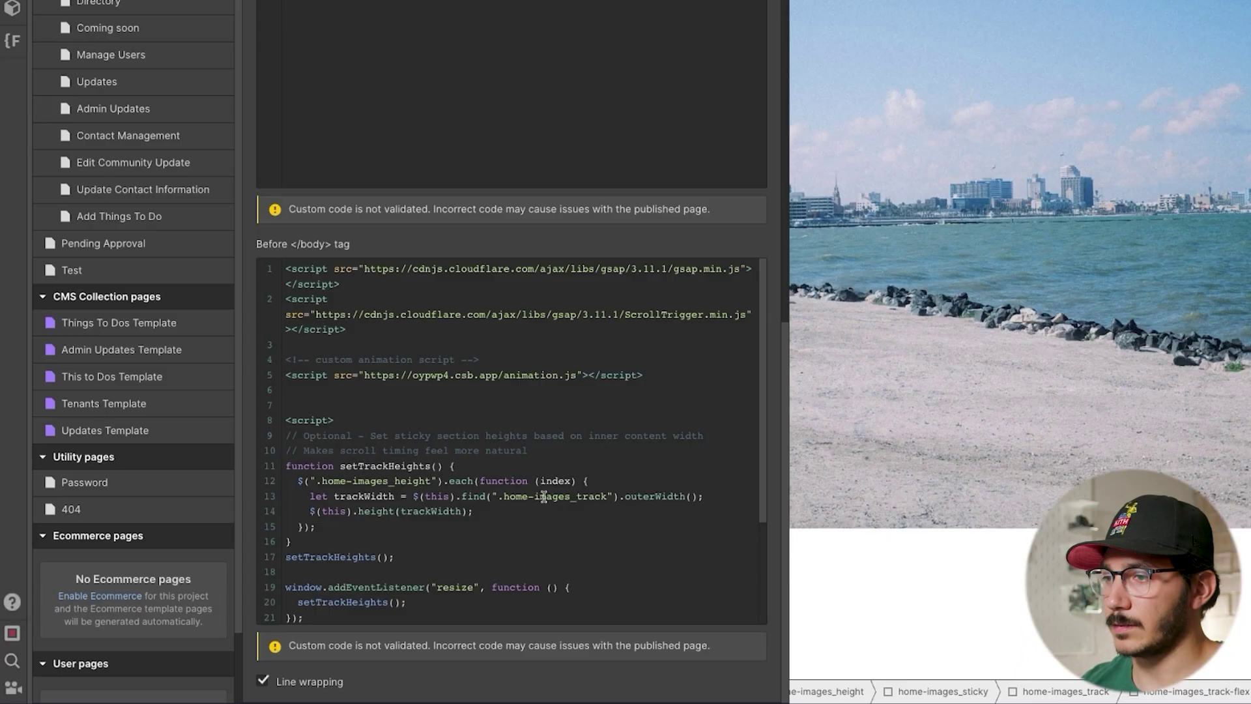
{"action": "left_click_drag", "start_coordinate": [408, 553], "coordinate": [281, 469]}
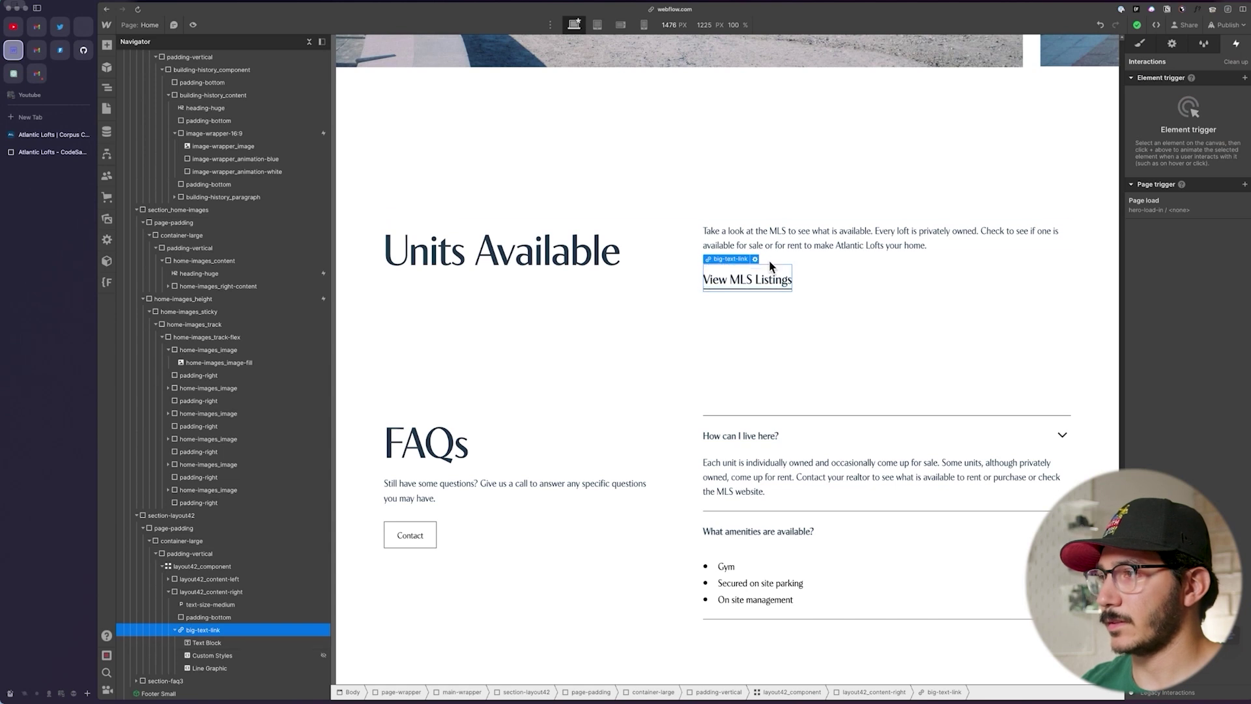
Step: Select the Custom Styles embed inside the View MLS Listings link, view its CSS, and close the code editor
{"action": "key", "text": "Down"}
{"action": "key", "text": "Down"}
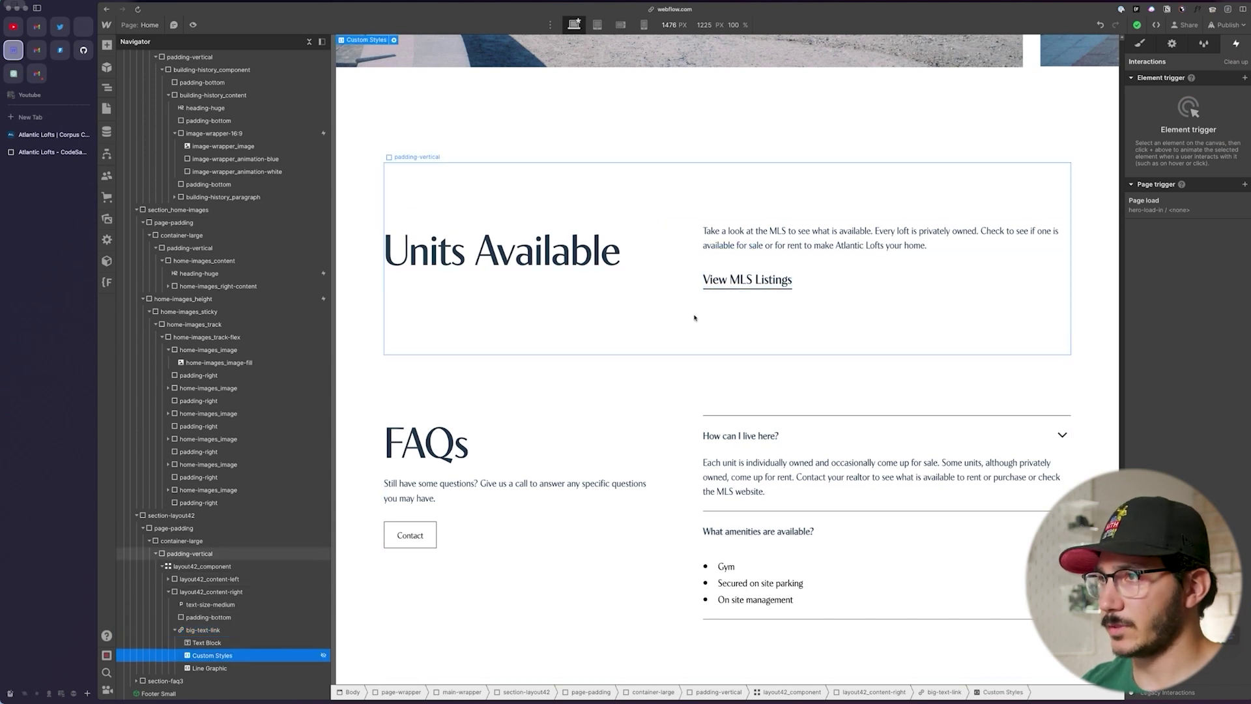
{"action": "left_click", "coordinate": [393, 41]}
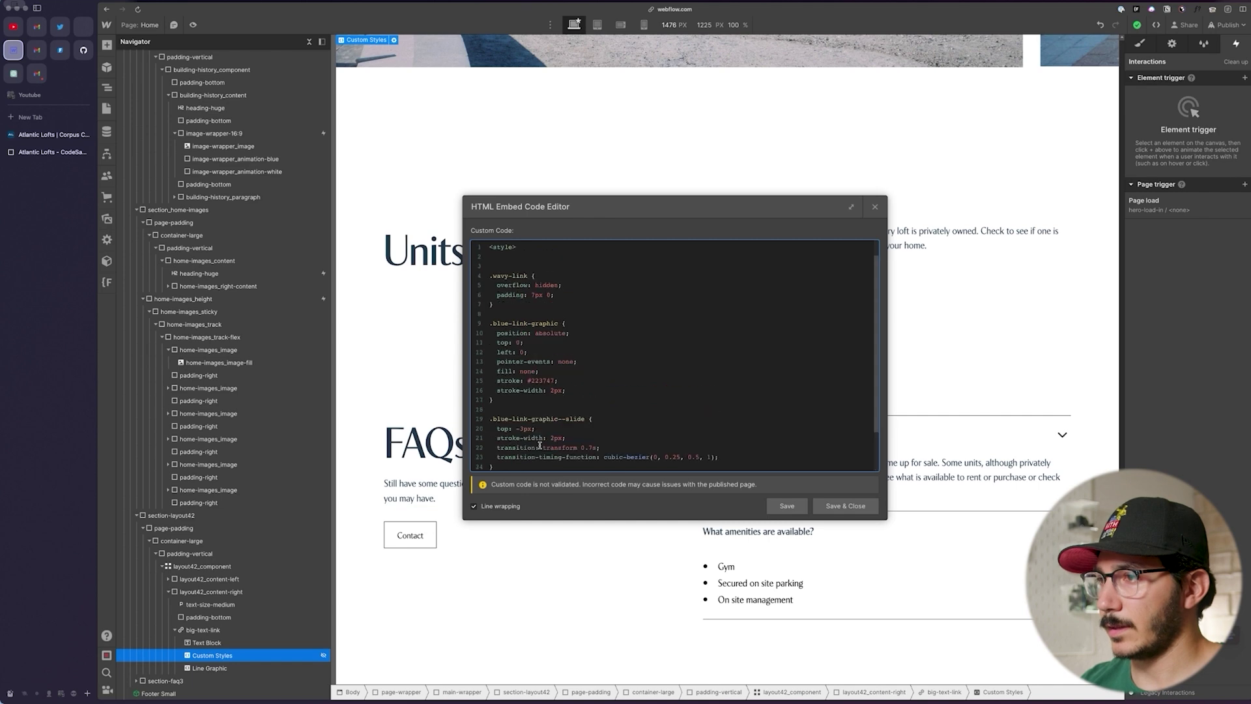
{"action": "scroll", "coordinate": [557, 443], "scroll_direction": "down", "scroll_amount": 1}
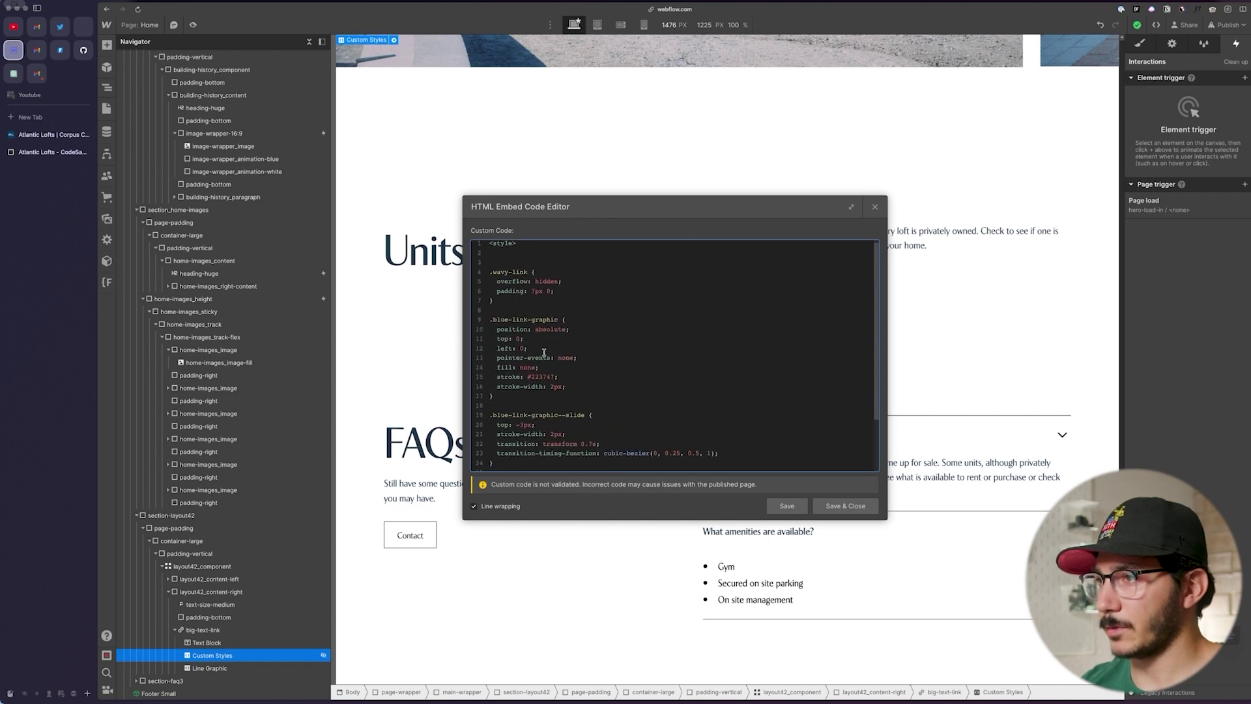
{"action": "key", "text": "Escape"}
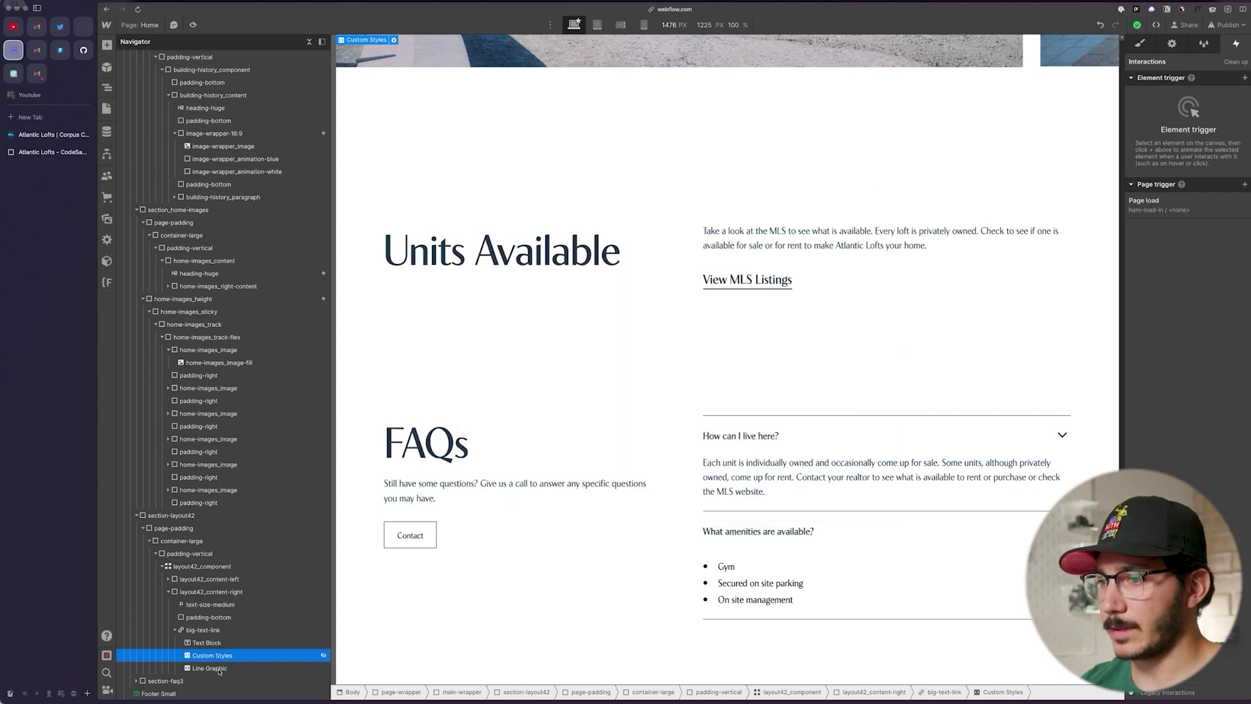
Step: Open the Line Graphic embed, highlight its SVG code and the blue-link-graphic classes, and close the editor
{"action": "left_click", "coordinate": [210, 668]}
{"action": "double_click", "coordinate": [754, 287]}
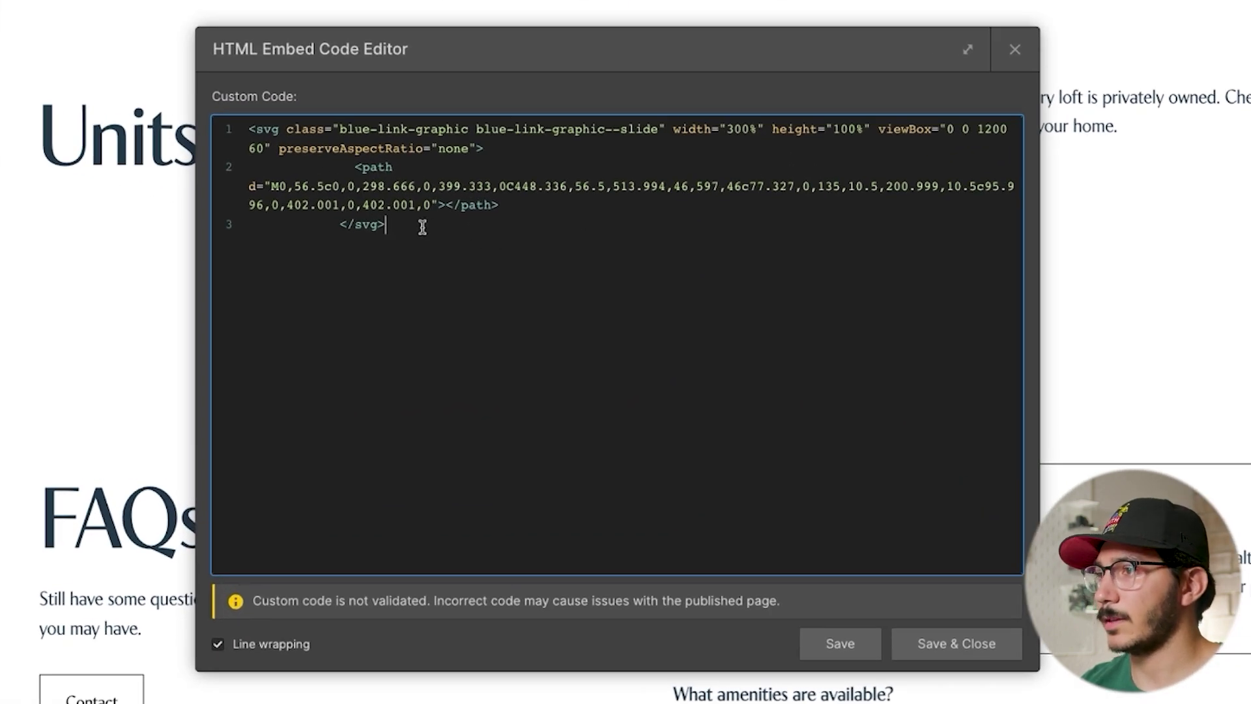
{"action": "left_click_drag", "start_coordinate": [411, 226], "coordinate": [219, 137]}
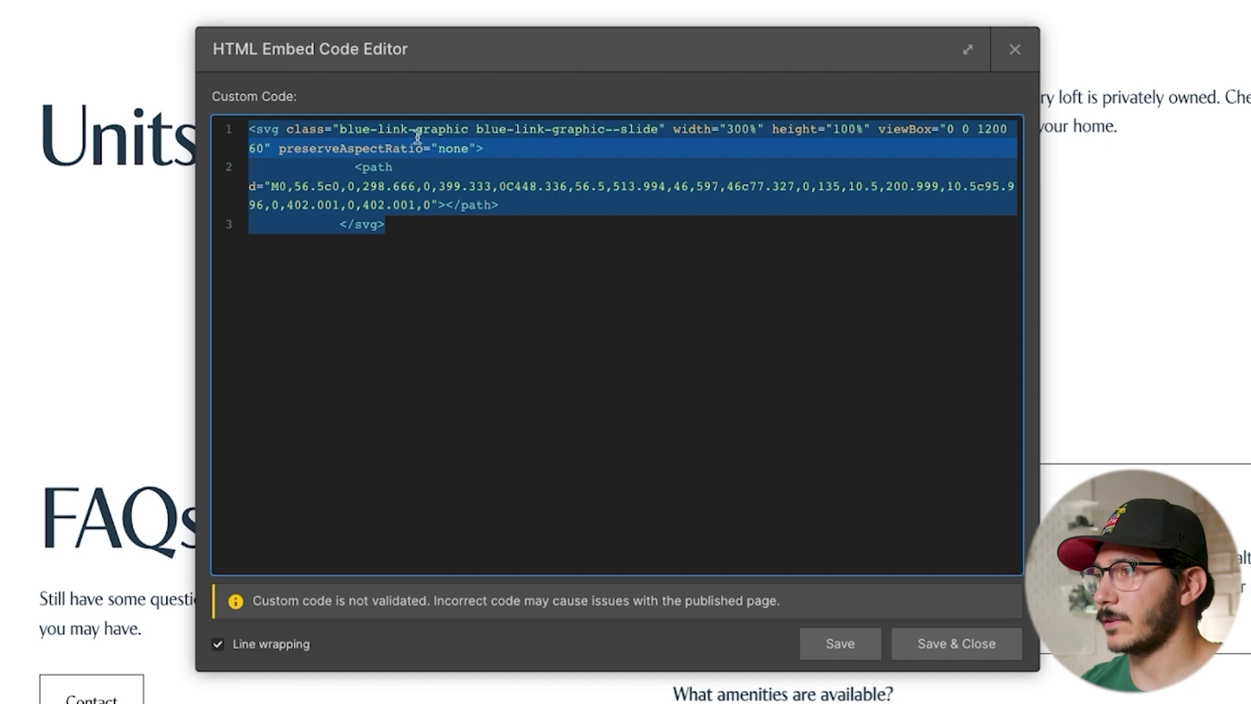
{"action": "left_click", "coordinate": [469, 131]}
{"action": "left_click_drag", "start_coordinate": [345, 130], "coordinate": [660, 135]}
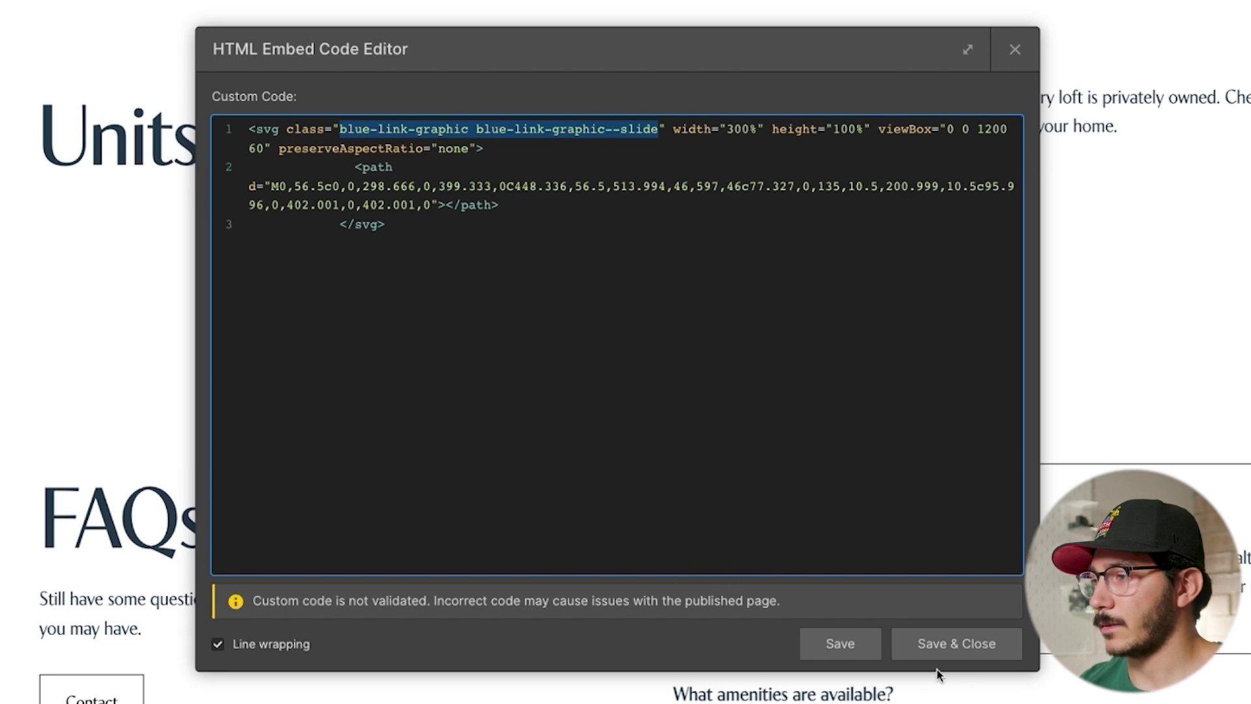
{"action": "left_click", "coordinate": [1027, 56]}
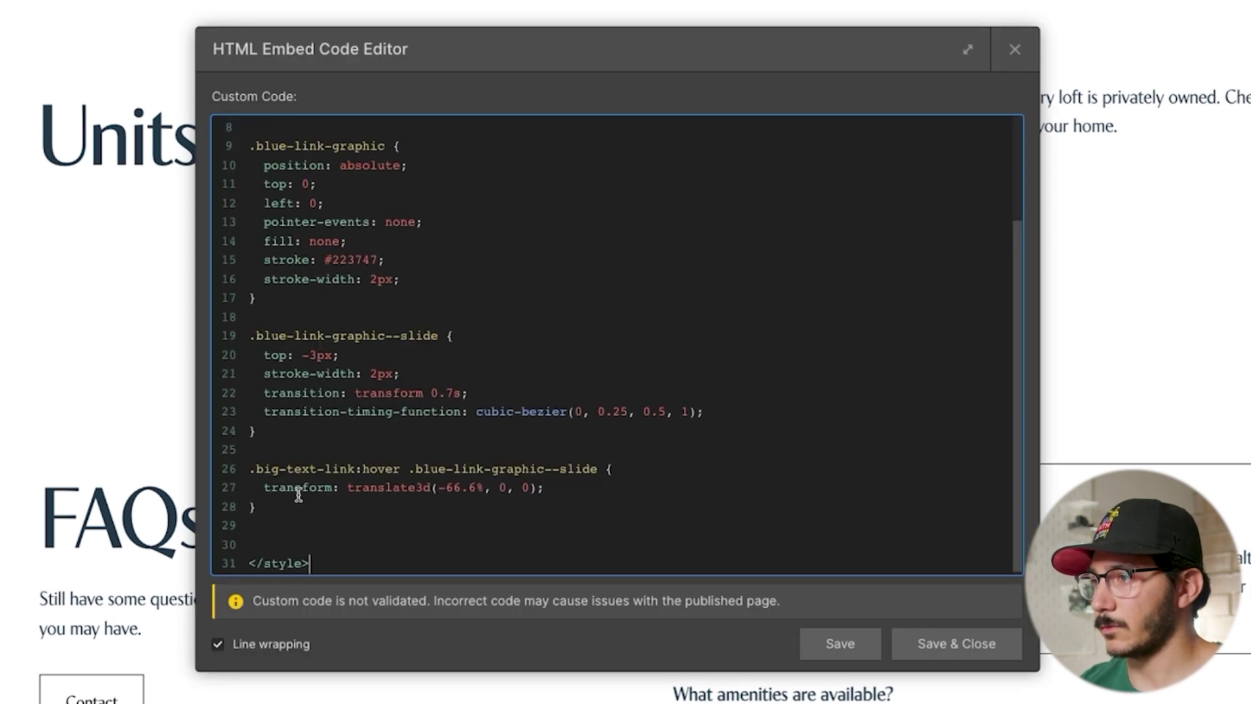
Step: Examine the Custom Styles rules for wavy-link, blue-link-graphic--slide and the big-text-link hover, then close the editor
{"action": "scroll", "coordinate": [417, 541], "scroll_direction": "up", "scroll_amount": 1}
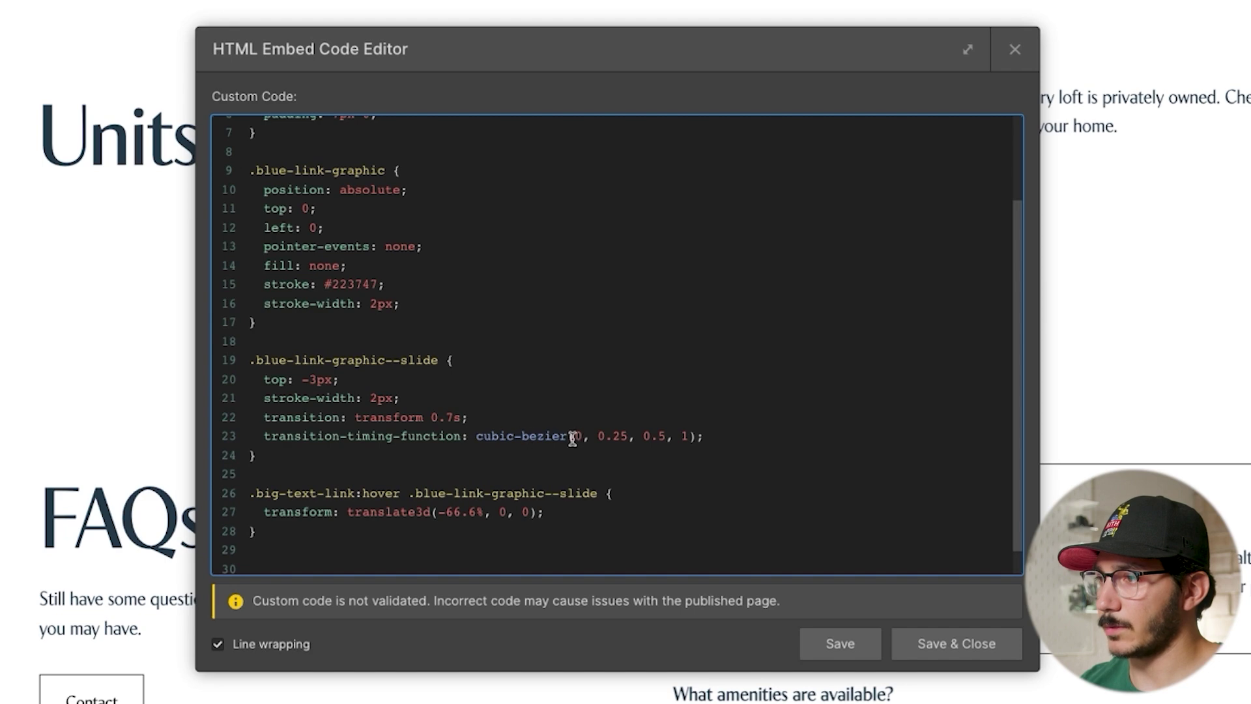
{"action": "scroll", "coordinate": [313, 293], "scroll_direction": "up", "scroll_amount": 3}
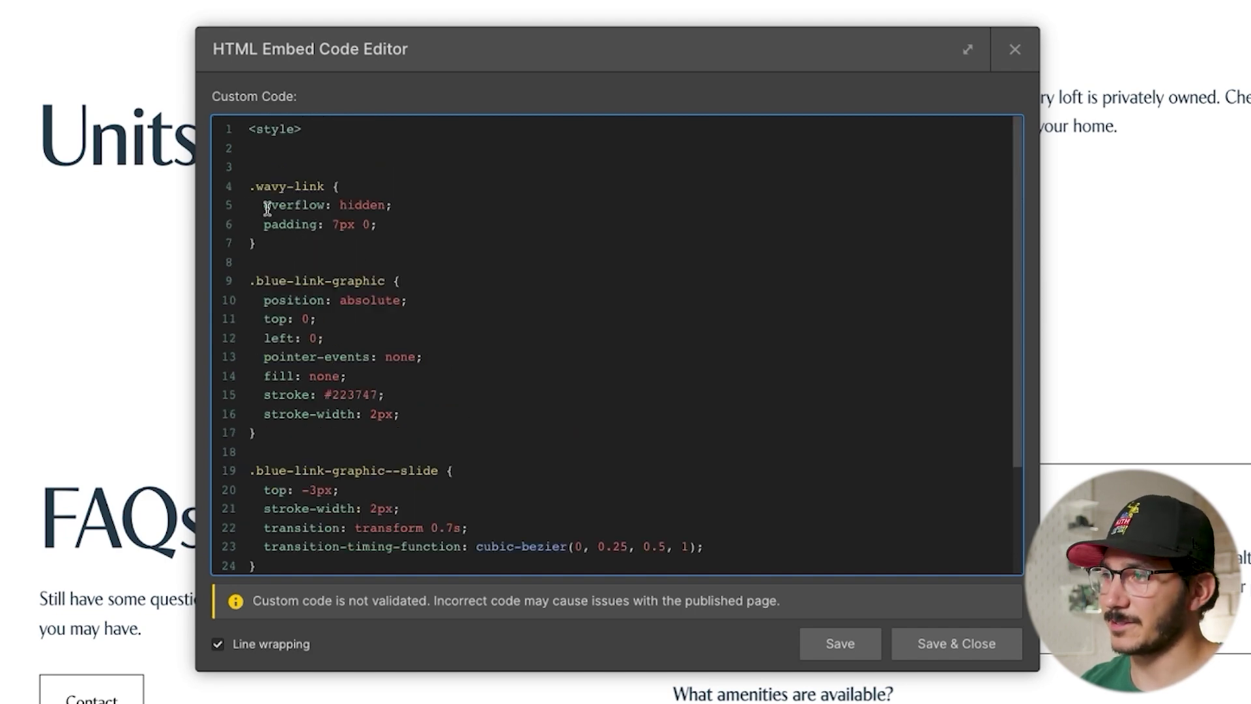
{"action": "scroll", "coordinate": [463, 243], "scroll_direction": "down", "scroll_amount": 3}
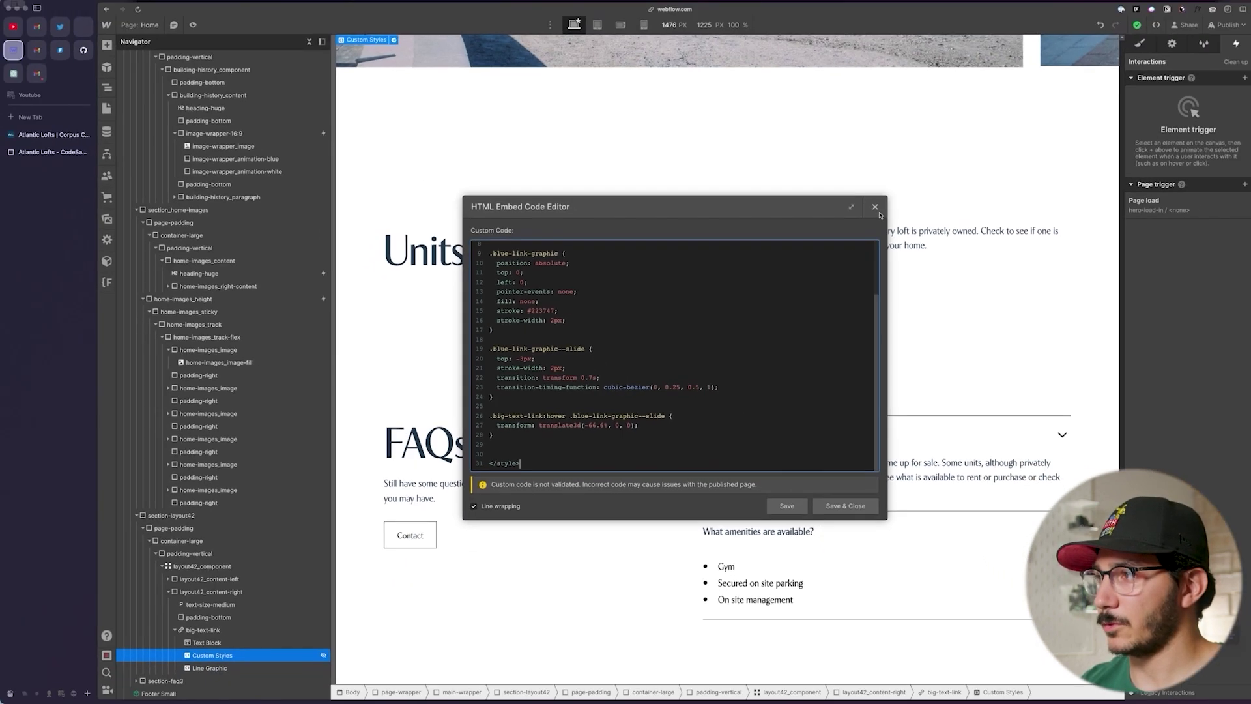
{"action": "left_click", "coordinate": [1015, 48]}
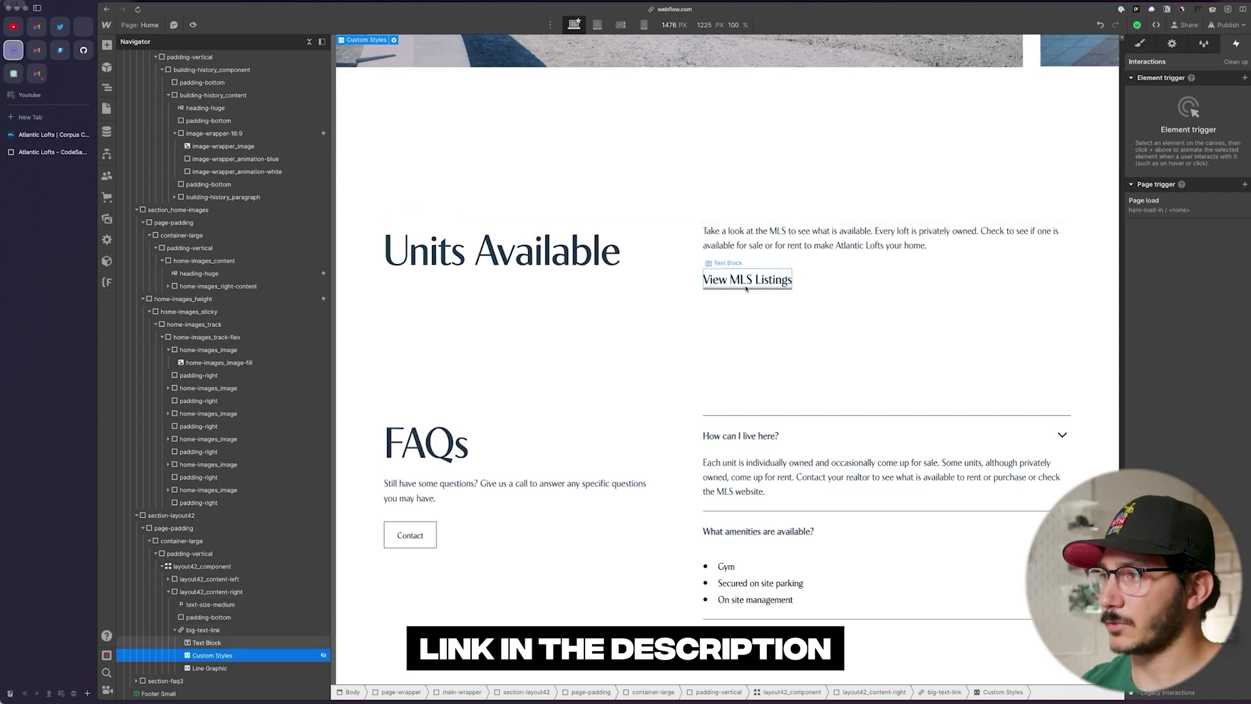
{"action": "scroll", "coordinate": [470, 336], "scroll_direction": "up", "scroll_amount": 5}
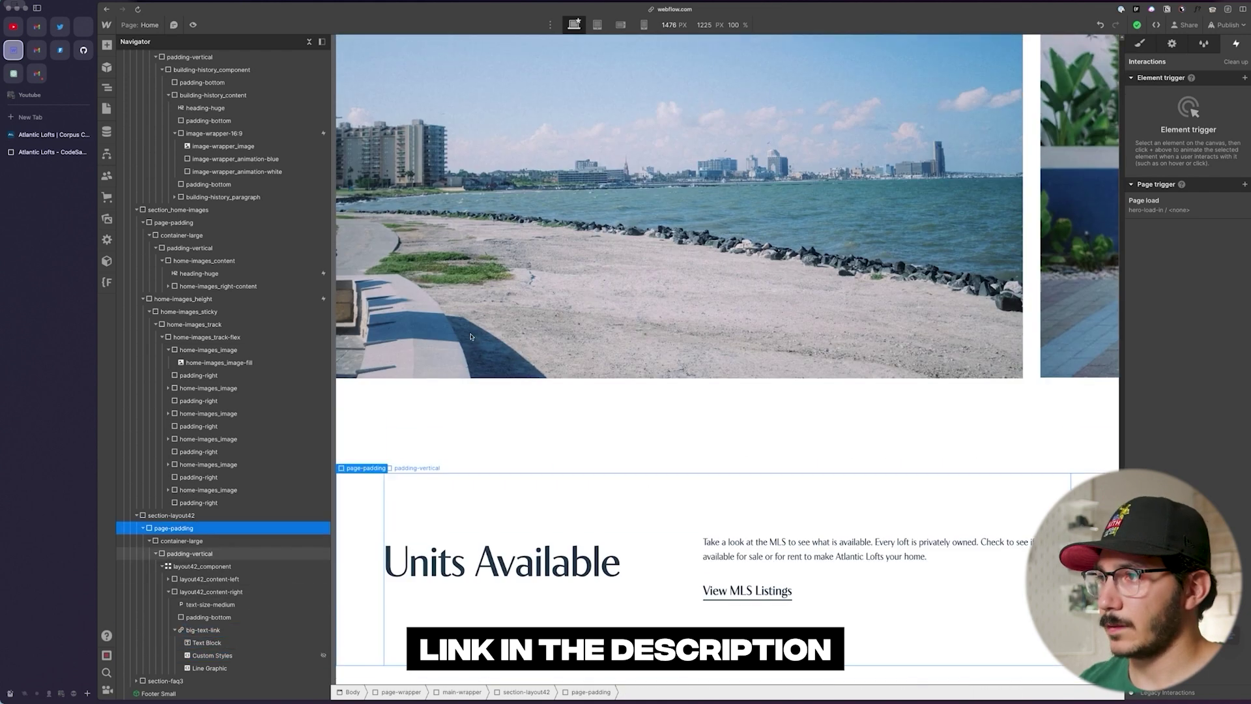
Step: Switch to the live Atlantic Lofts site and review the page from the hero through the galleries and horizontal images to Units Available and FAQs
{"action": "scroll", "coordinate": [470, 336], "scroll_direction": "up", "scroll_amount": 3}
{"action": "left_click", "coordinate": [45, 135]}
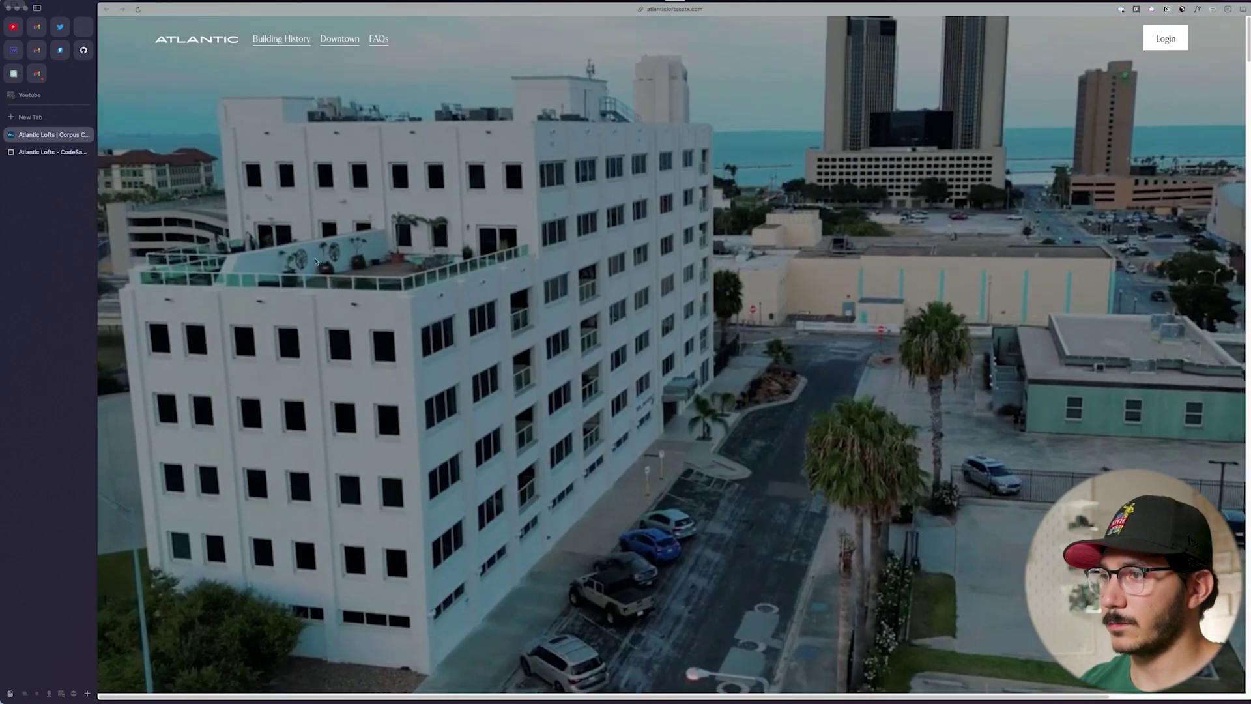
{"action": "scroll", "coordinate": [227, 381], "scroll_direction": "down", "scroll_amount": 12}
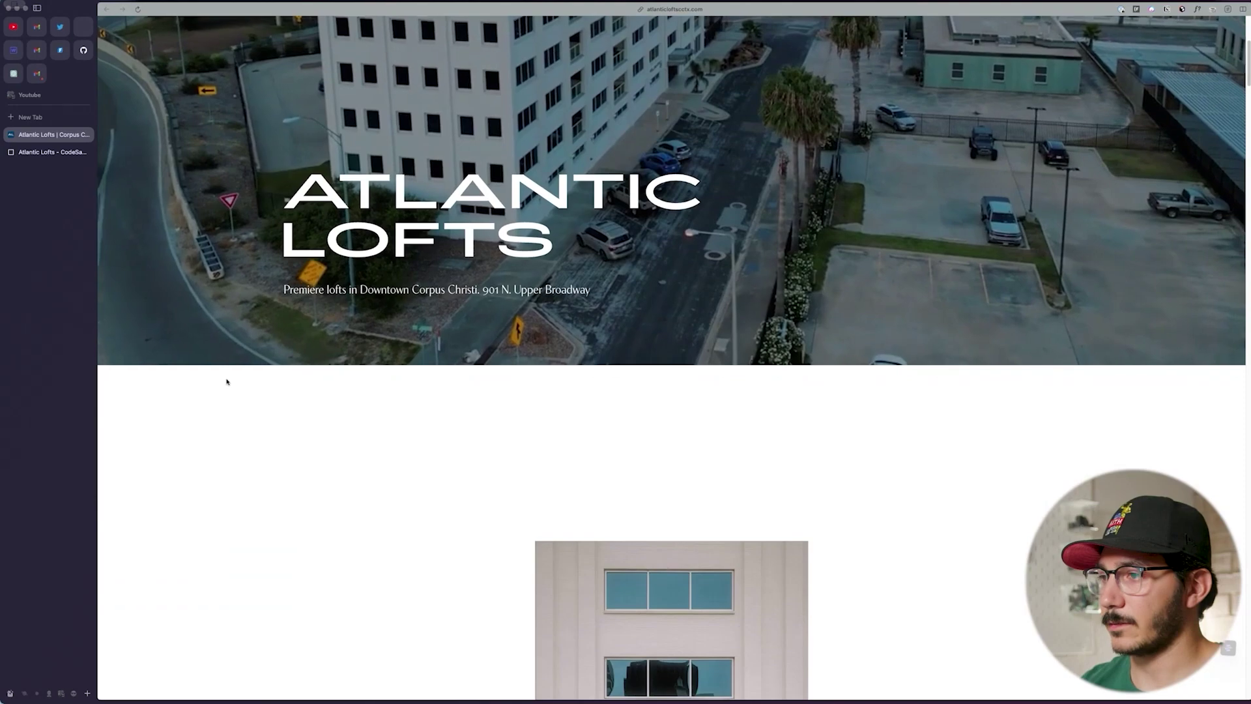
{"action": "scroll", "coordinate": [227, 381], "scroll_direction": "down", "scroll_amount": 20}
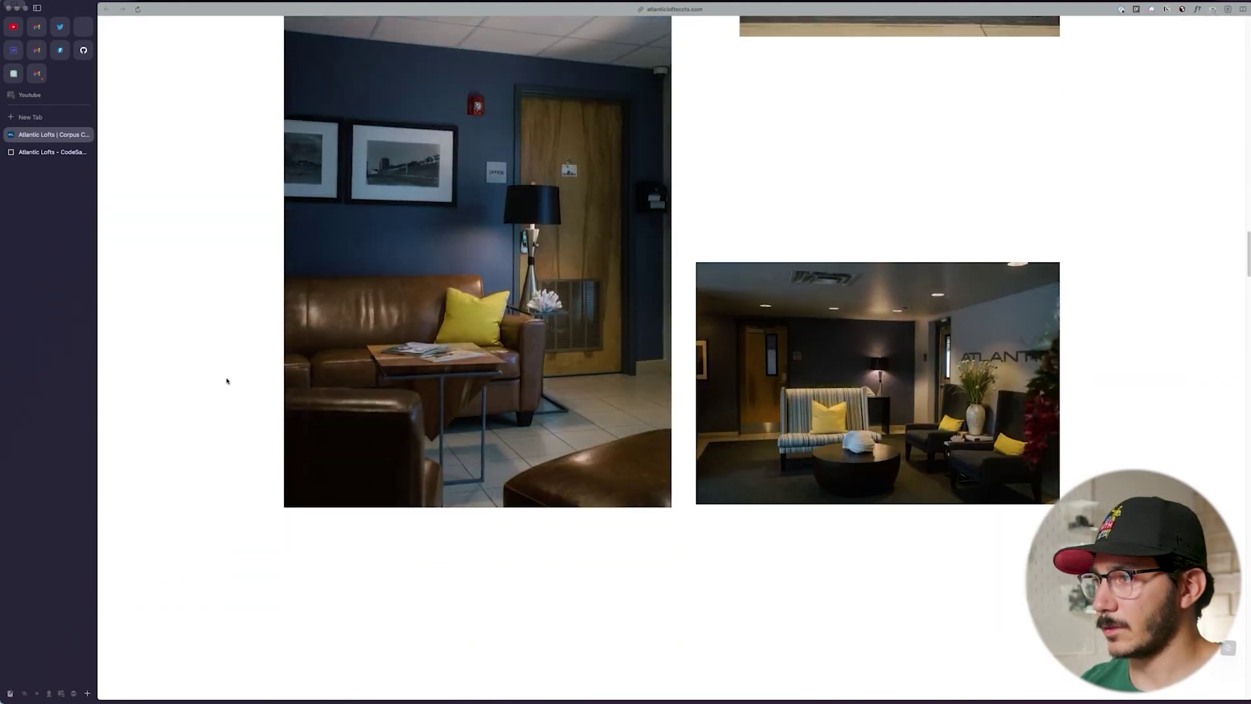
{"action": "scroll", "coordinate": [227, 381], "scroll_direction": "down", "scroll_amount": 17}
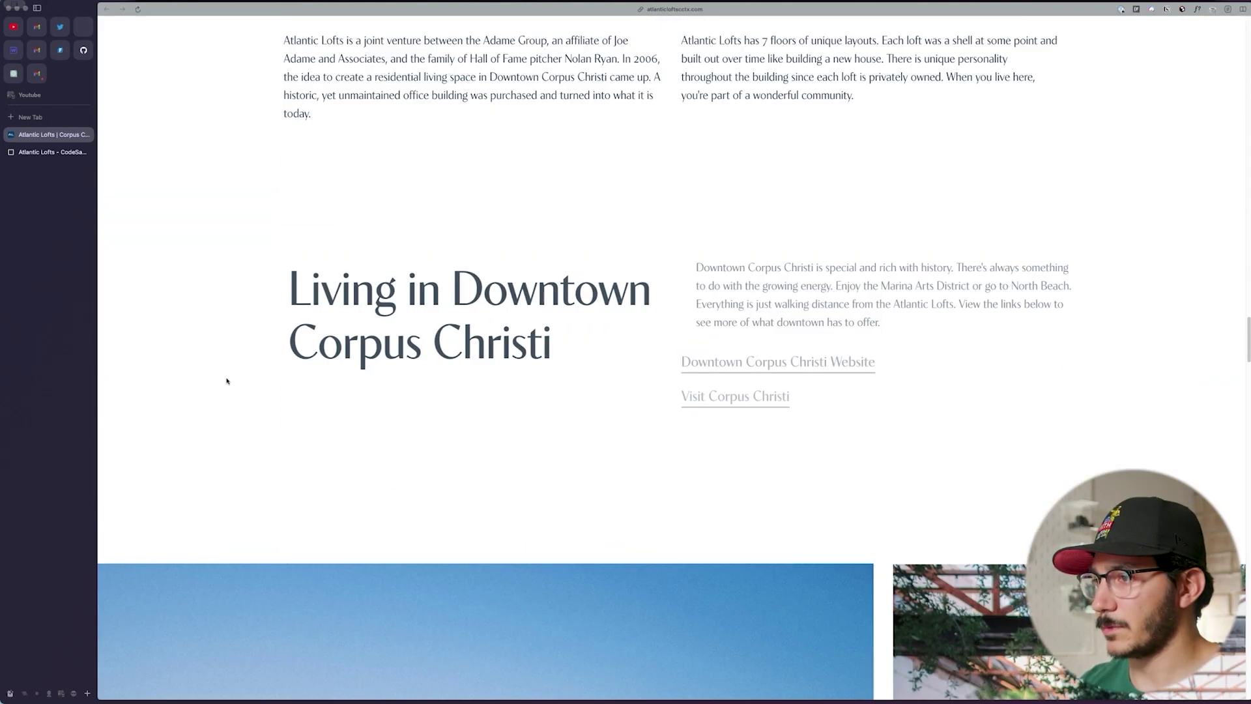
{"action": "scroll", "coordinate": [273, 387], "scroll_direction": "down", "scroll_amount": 15}
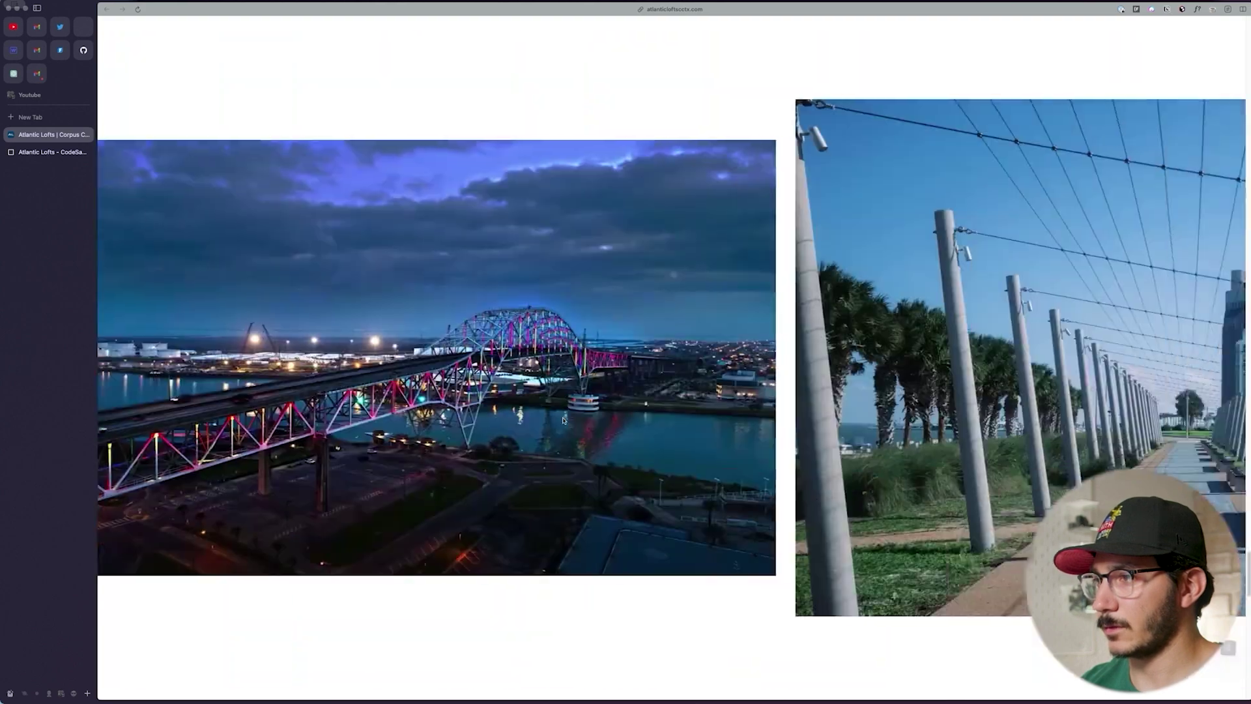
{"action": "scroll", "coordinate": [559, 389], "scroll_direction": "up", "scroll_amount": 3}
{"action": "scroll", "coordinate": [559, 388], "scroll_direction": "down", "scroll_amount": 10}
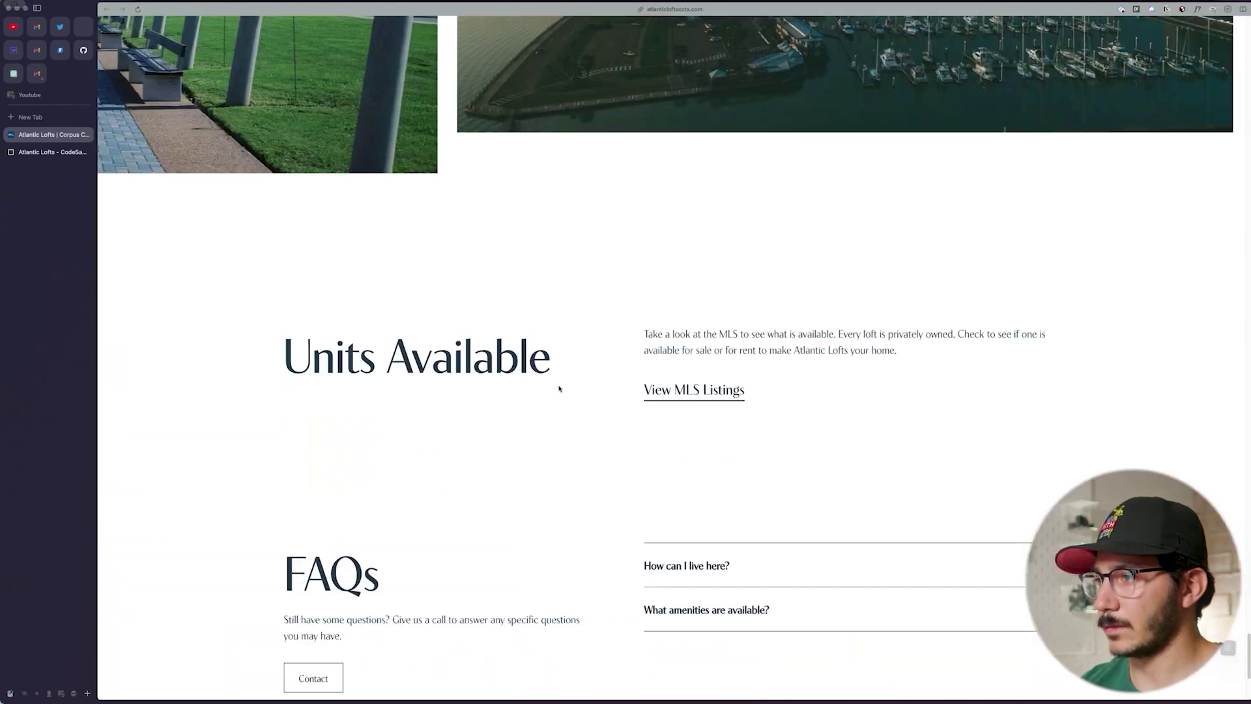
{"action": "scroll", "coordinate": [456, 349], "scroll_direction": "up", "scroll_amount": 3}
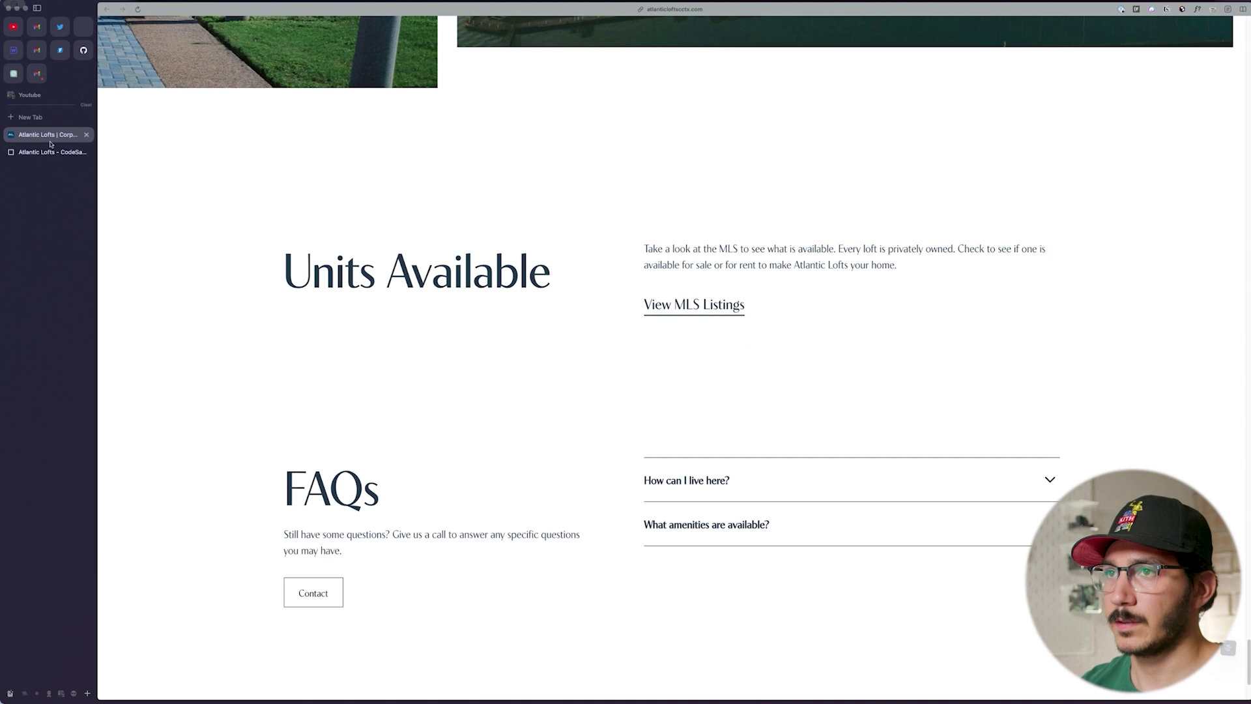